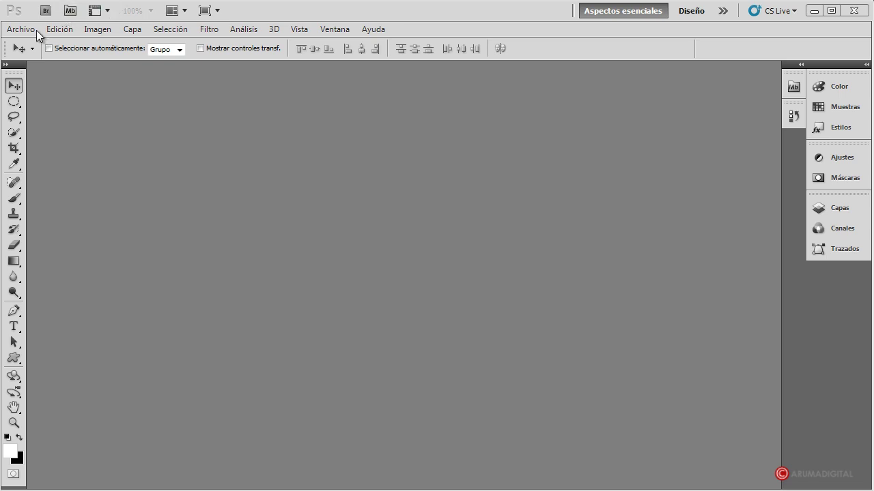
# Step: Create a new 512 × 512 pixel document with a white background
pyautogui.click(30, 28)
pyautogui.click(44, 42)
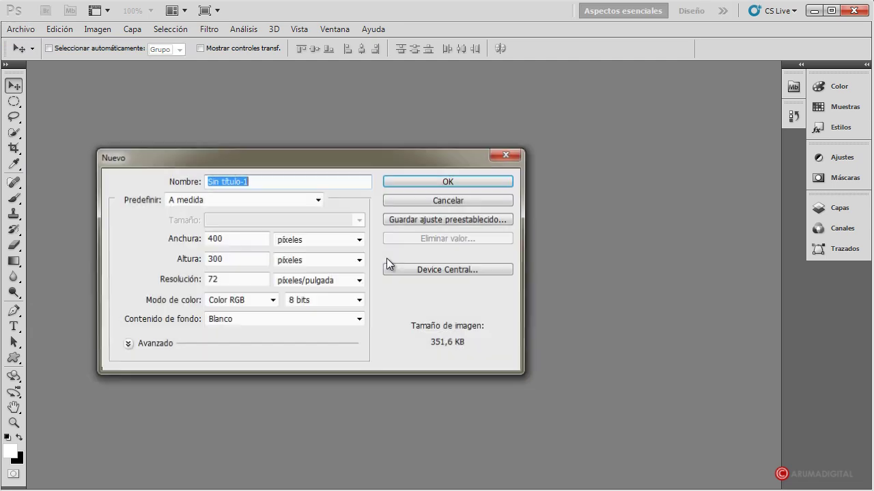
pyautogui.moveTo(291, 158); pyautogui.dragTo(349, 182)
pyautogui.doubleClick(279, 262)
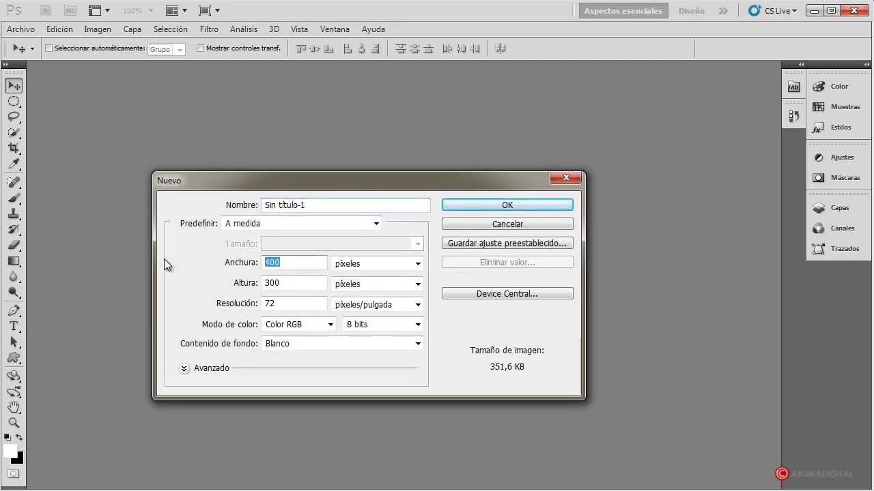
pyautogui.write('512')
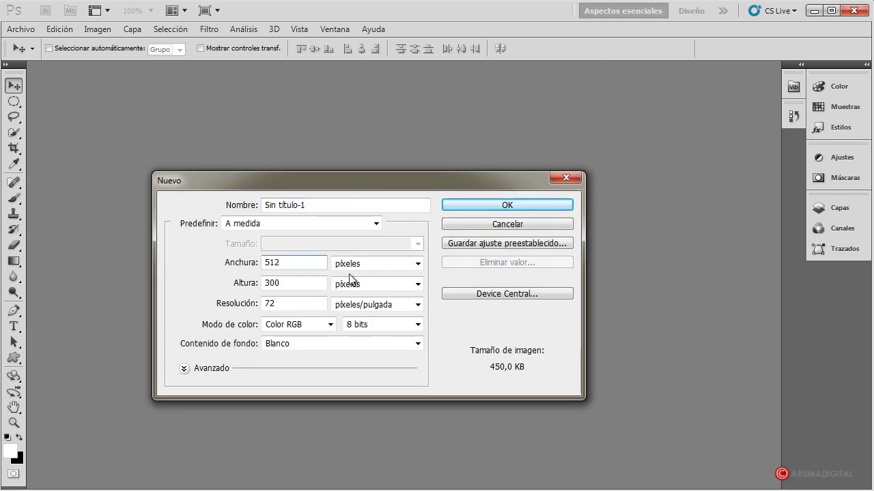
pyautogui.press('Tab')
pyautogui.write('512')
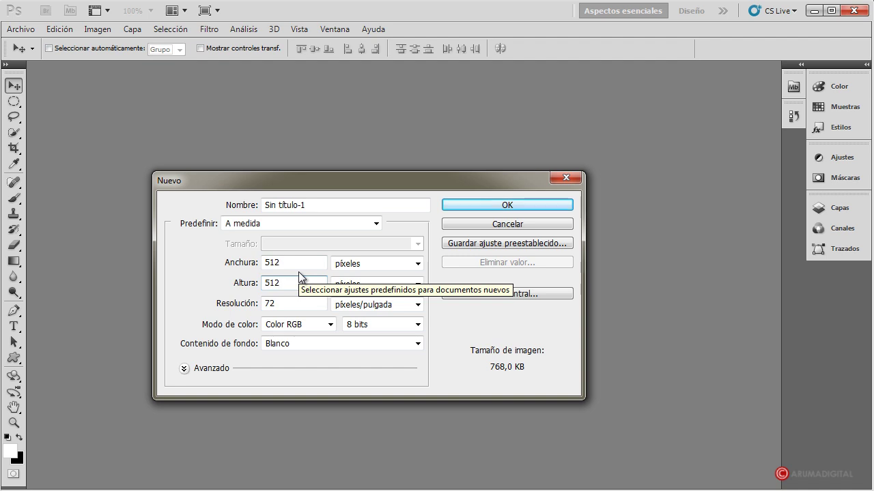
pyautogui.click(500, 207)
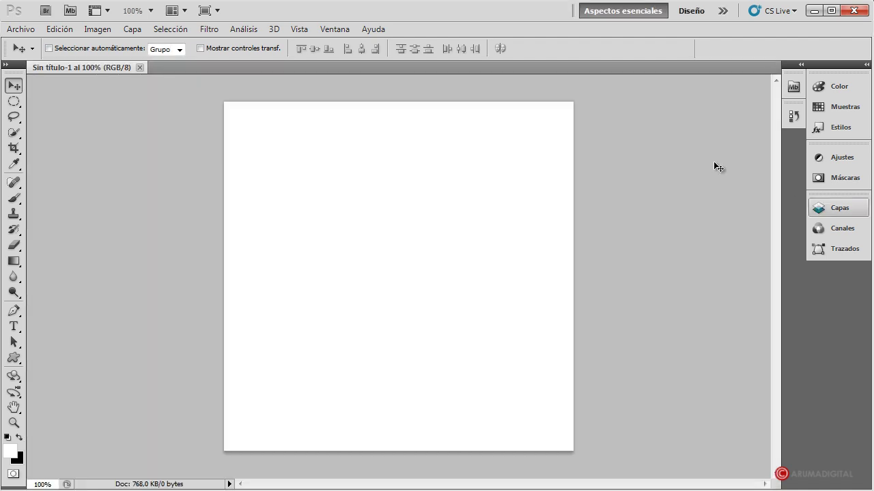
# Step: Draw a large circle on the canvas with the Ellipse shape tool
pyautogui.click(15, 360)
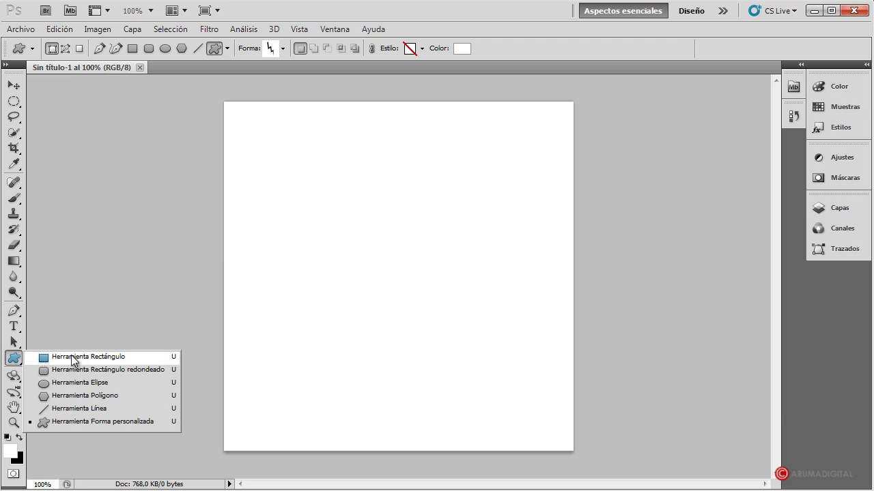
pyautogui.click(80, 383)
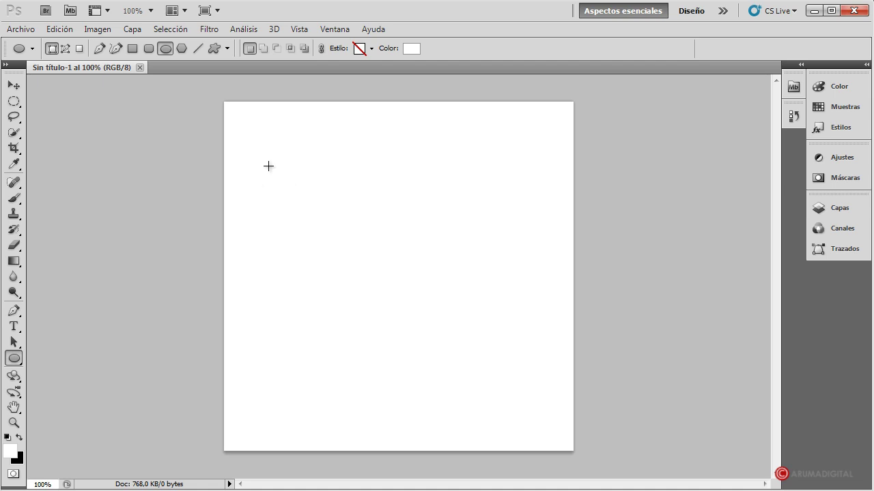
pyautogui.moveTo(272, 165); pyautogui.dragTo(563, 412)
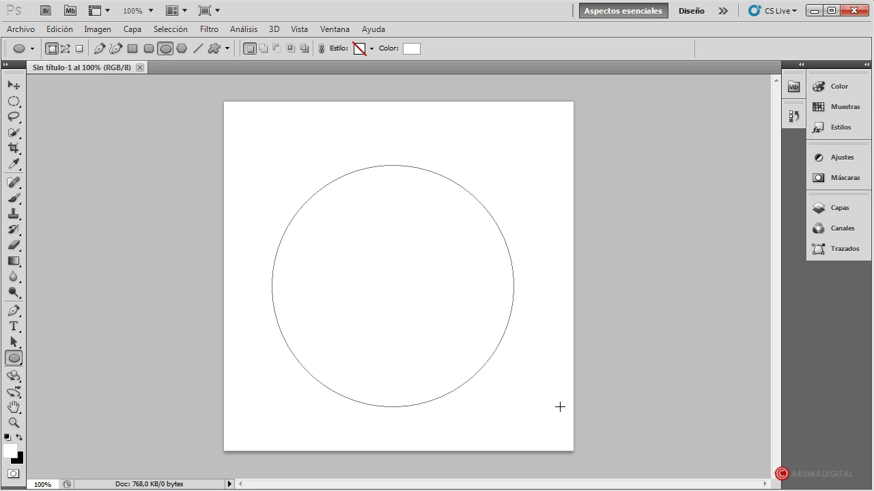
pyautogui.moveTo(562, 412); pyautogui.dragTo(555, 410)
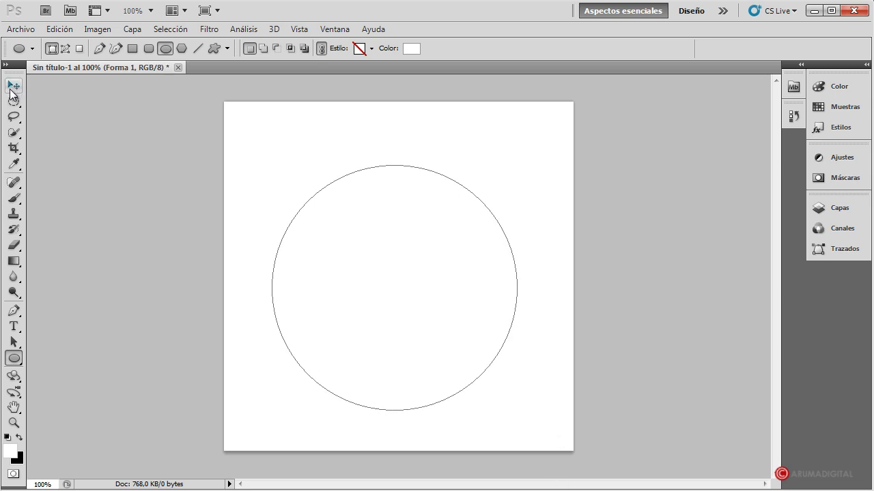
# Step: Nudge the circle slightly up and right, and show the Capas panel
pyautogui.click(12, 87)
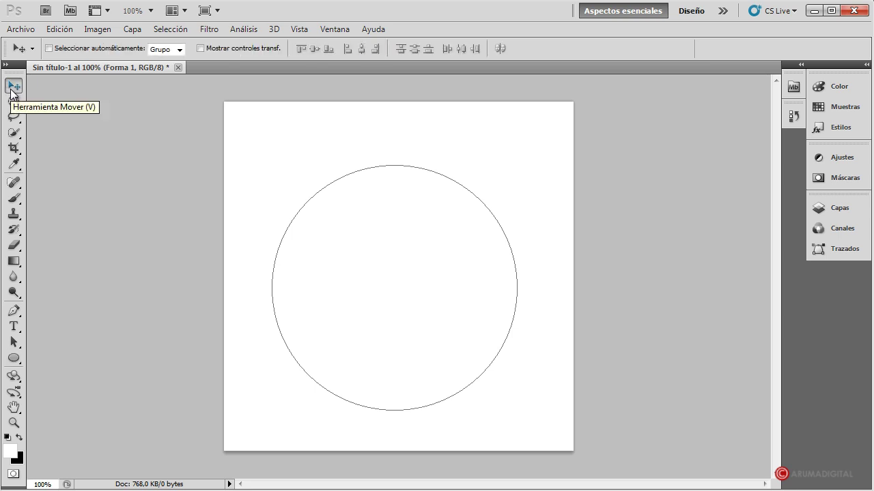
pyautogui.moveTo(397, 319); pyautogui.dragTo(407, 306)
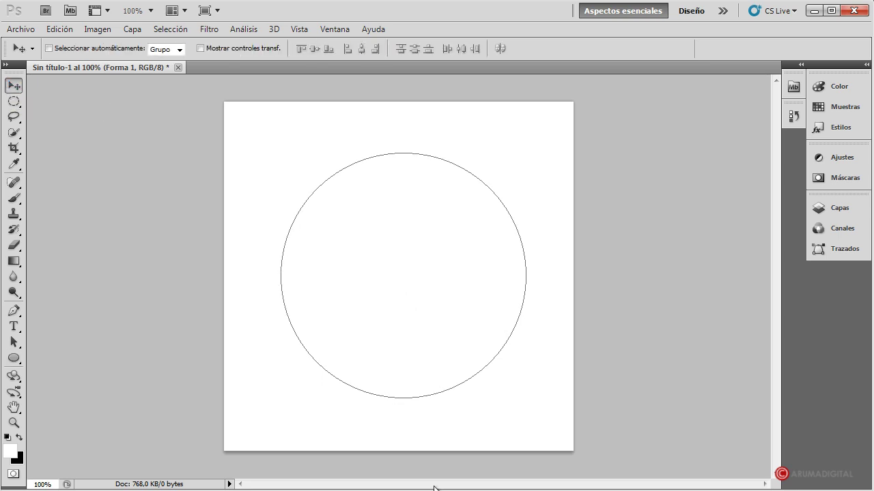
pyautogui.click(839, 212)
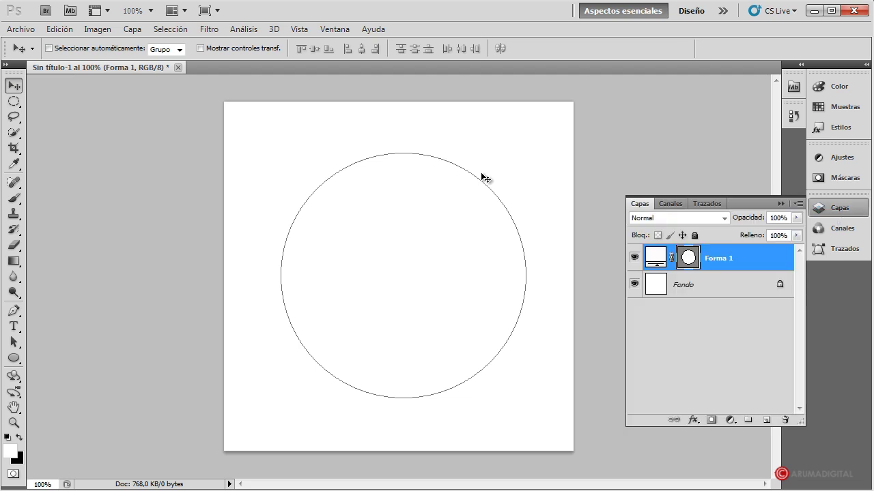
# Step: Select the Forma 1 layer and bring up its layer style settings
pyautogui.click(724, 286)
pyautogui.click(742, 265)
pyautogui.doubleClick(746, 259)
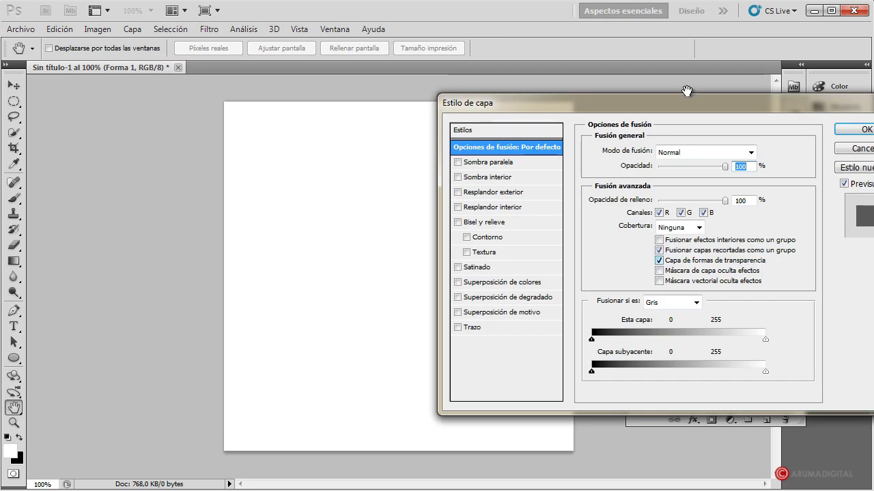
pyautogui.moveTo(684, 106)
pyautogui.mouseDown()
pyautogui.moveTo(734, 94)
pyautogui.moveTo(715, 110)
pyautogui.mouseUp()
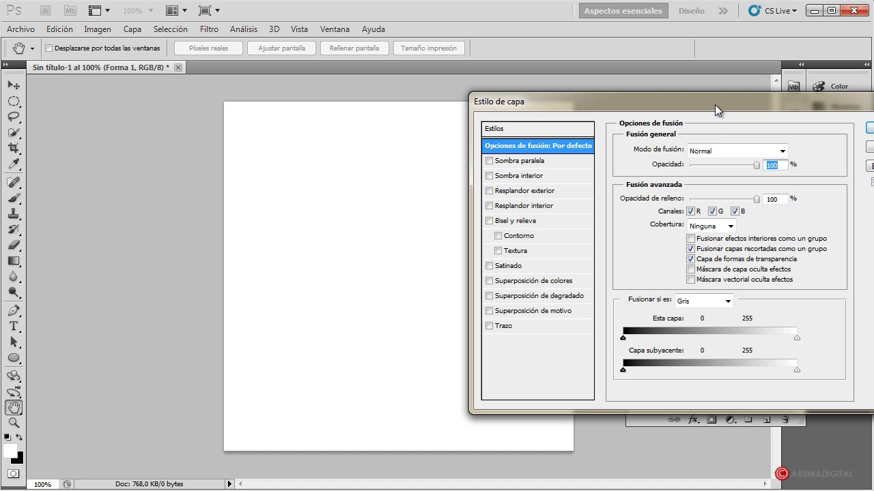
# Step: Add a Sombra paralela with Usar luz global off, Distancia 0 and Tamaño 24
pyautogui.click(489, 162)
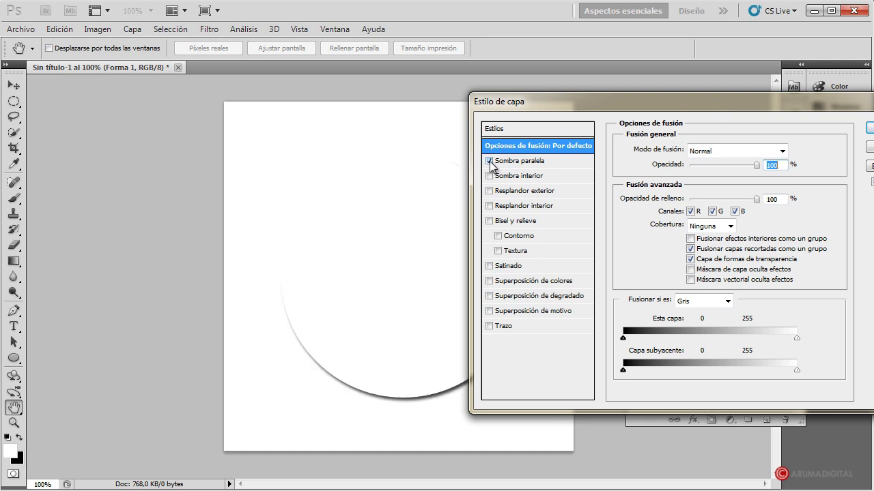
pyautogui.moveTo(557, 101); pyautogui.dragTo(630, 116)
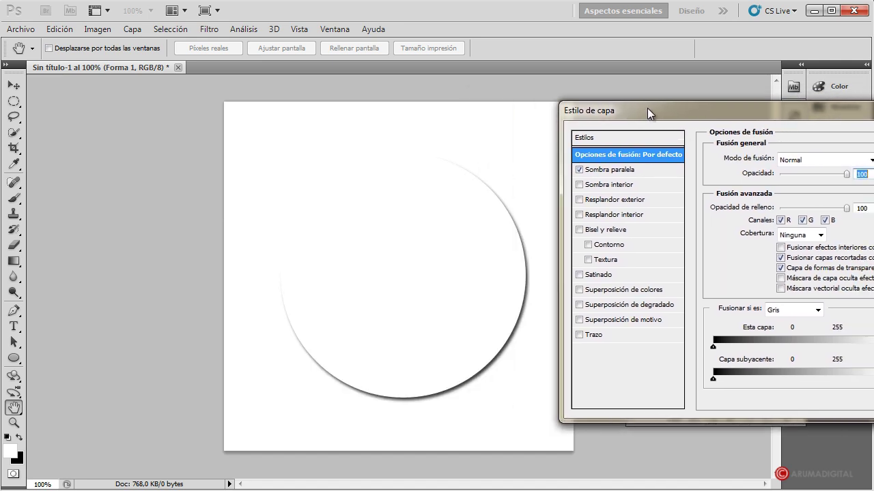
pyautogui.click(599, 169)
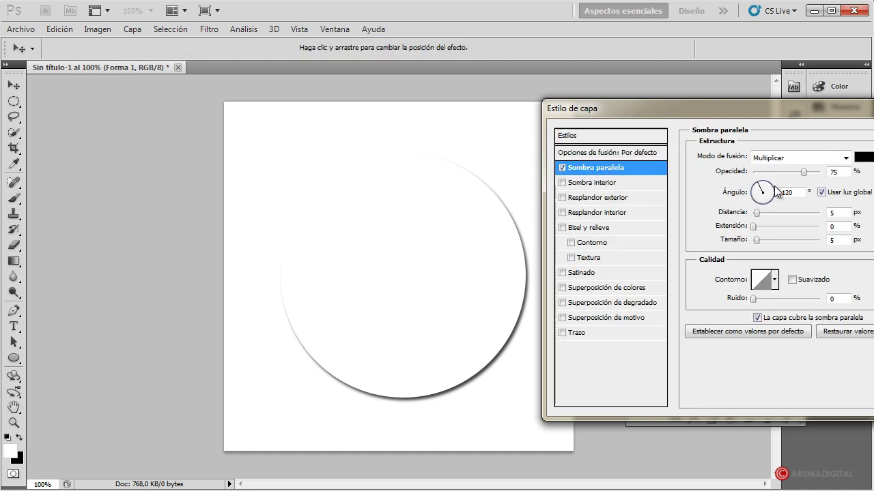
pyautogui.click(821, 192)
pyautogui.moveTo(756, 217); pyautogui.dragTo(753, 217)
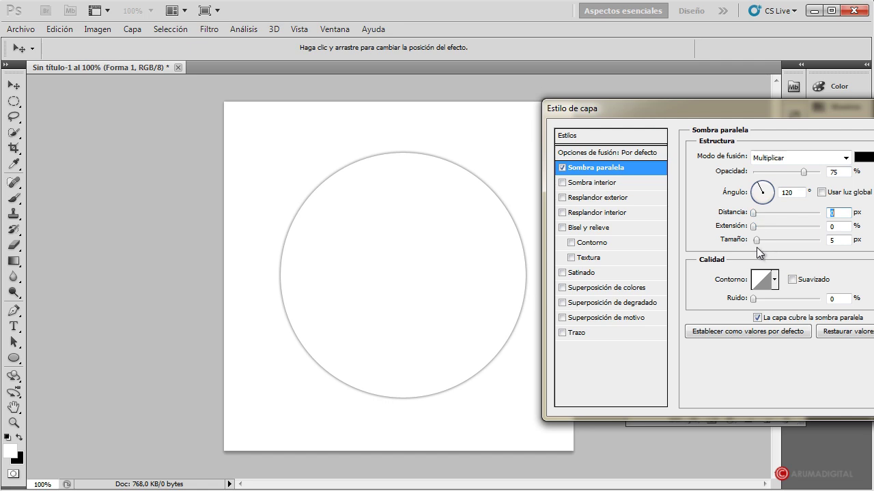
pyautogui.moveTo(756, 242); pyautogui.dragTo(765, 242)
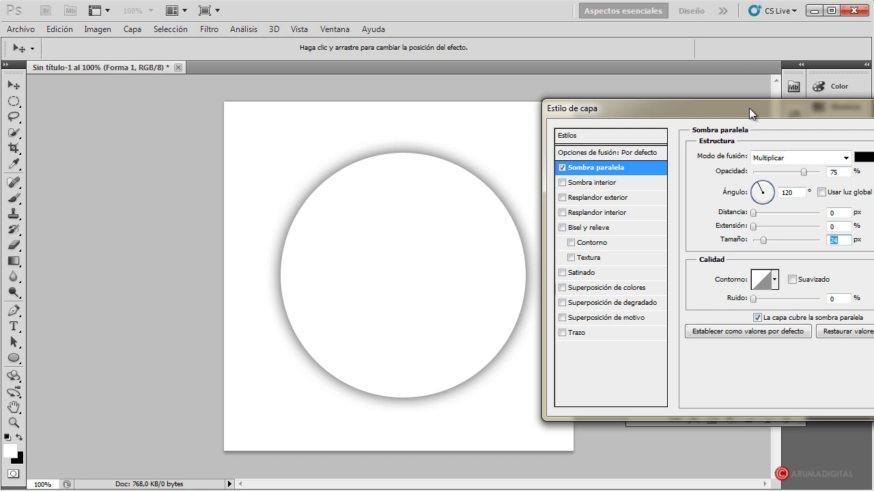
pyautogui.moveTo(749, 108); pyautogui.dragTo(655, 107)
pyautogui.click(867, 135)
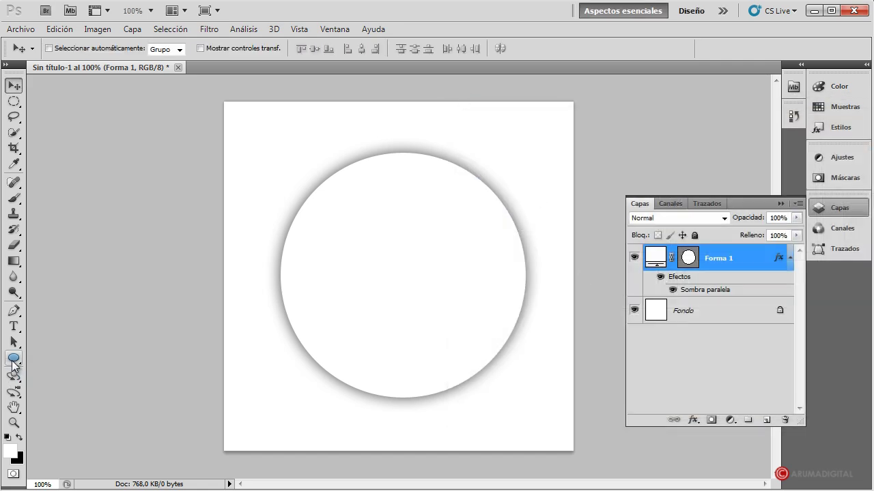
# Step: Fill the Forma 1 circle with dark grey #3d3d3d and reopen its layer style
pyautogui.click(13, 361)
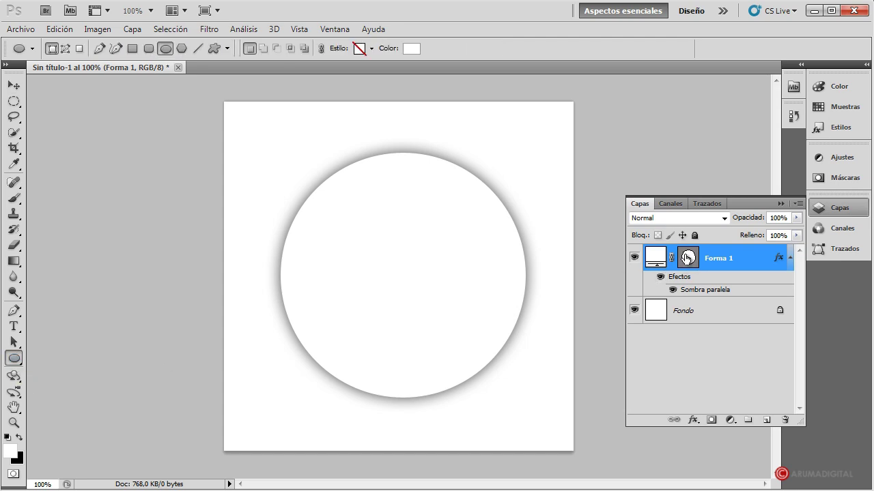
pyautogui.click(688, 258)
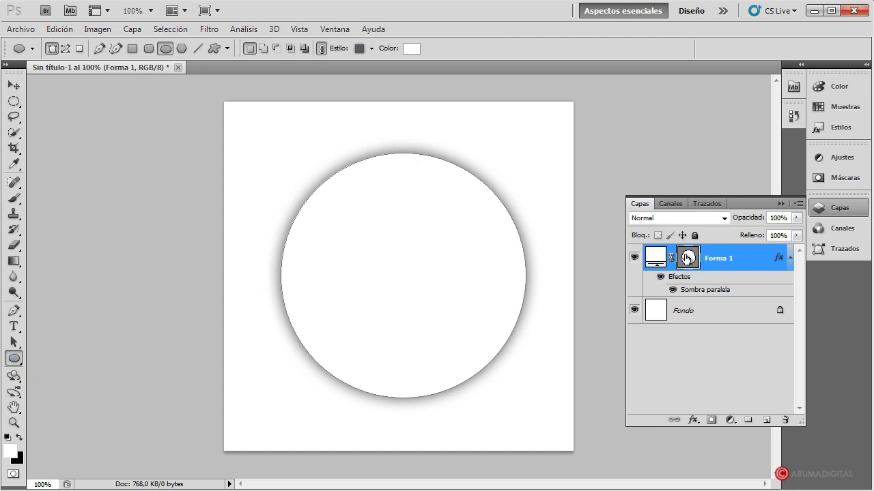
pyautogui.click(411, 49)
pyautogui.click(497, 257)
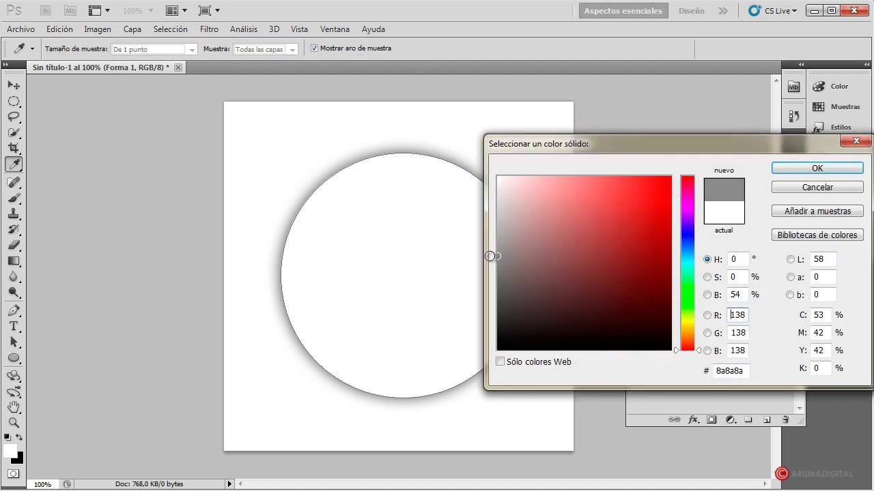
pyautogui.moveTo(501, 287); pyautogui.dragTo(492, 296)
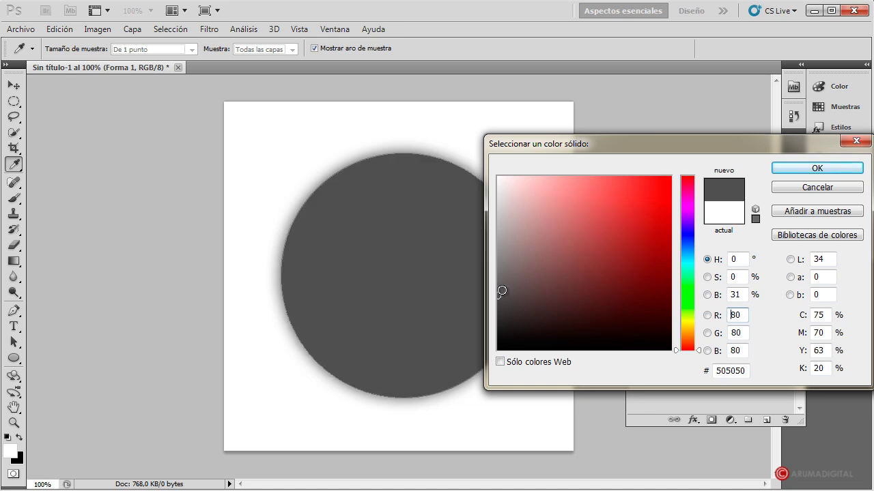
pyautogui.click(498, 308)
pyautogui.click(812, 169)
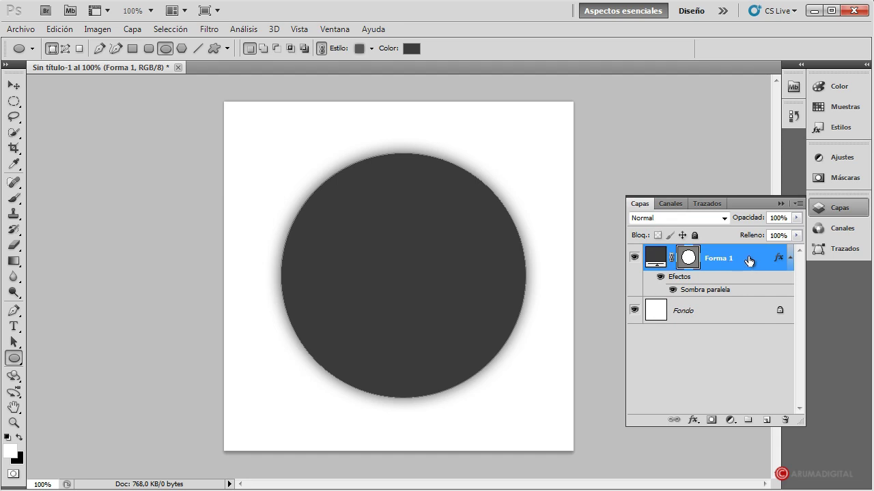
pyautogui.doubleClick(748, 261)
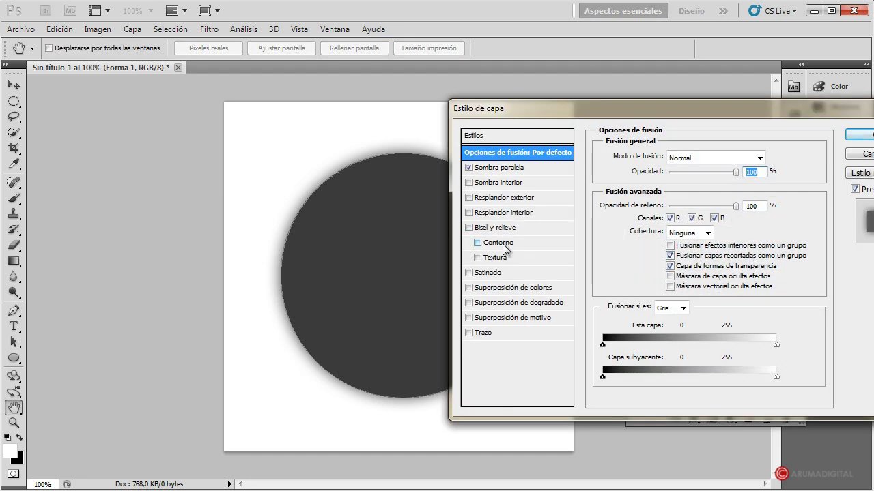
# Step: Add an angle-style Gradient Overlay to the circle
pyautogui.click(507, 306)
pyautogui.moveTo(592, 104); pyautogui.dragTo(647, 105)
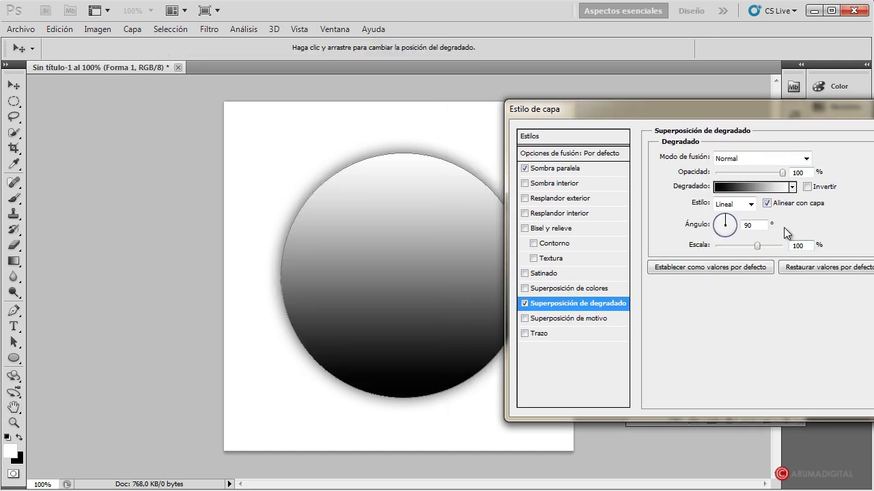
pyautogui.click(750, 205)
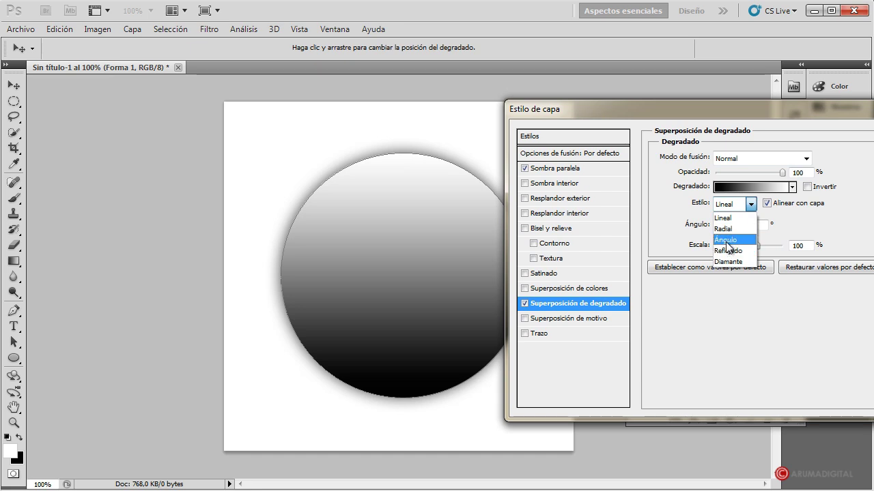
pyautogui.click(727, 239)
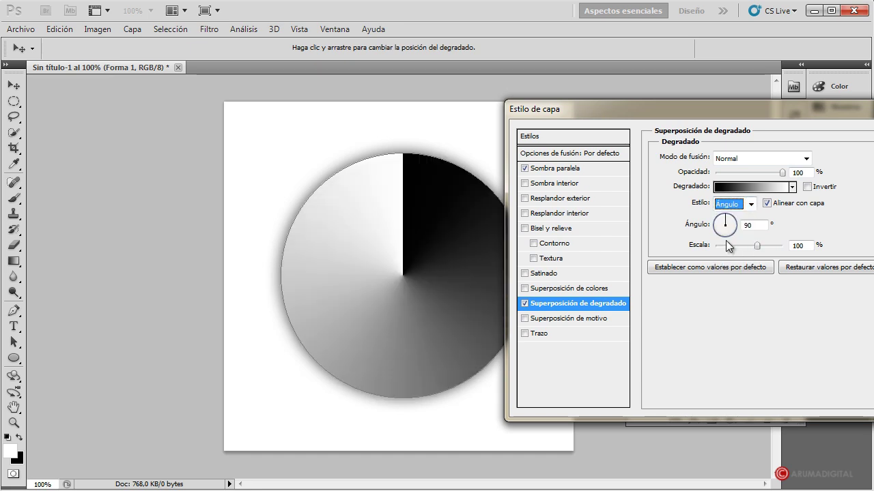
pyautogui.click(741, 185)
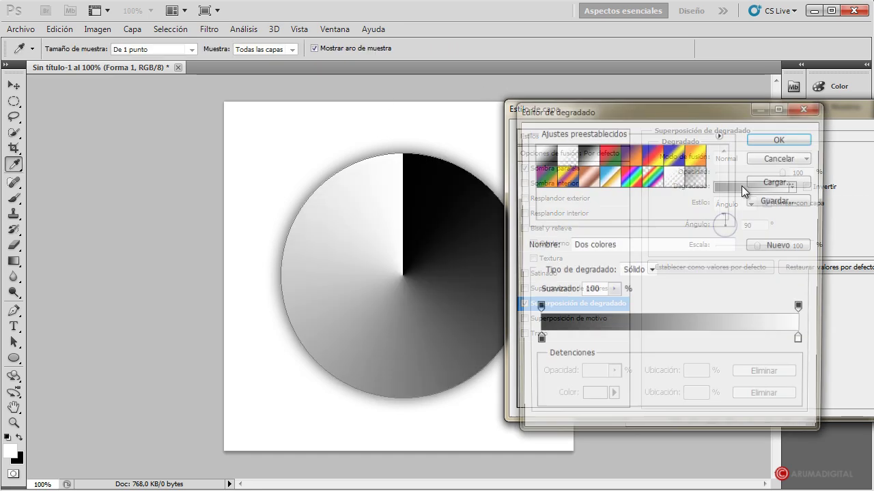
# Step: Set the gradient's right stop to #f1f1f1 and its left stop to dark grey #2c2c2c
pyautogui.doubleClick(802, 344)
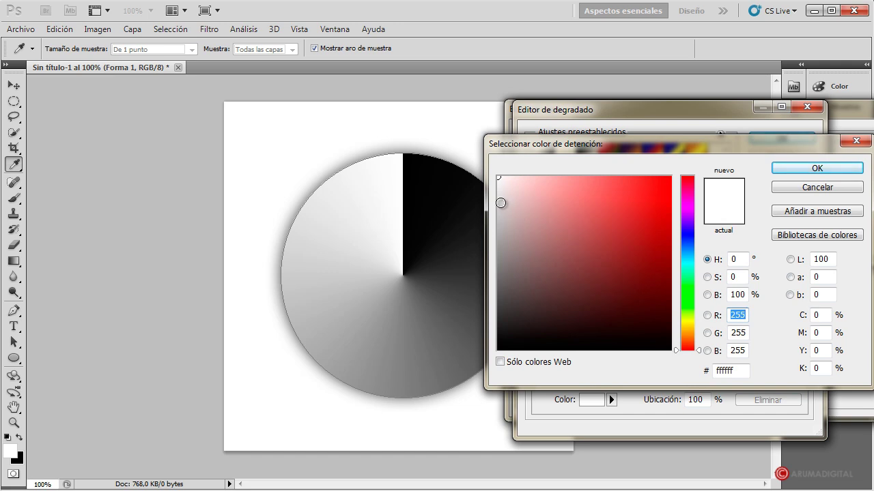
pyautogui.click(498, 202)
pyautogui.moveTo(499, 202); pyautogui.dragTo(497, 188)
pyautogui.click(495, 186)
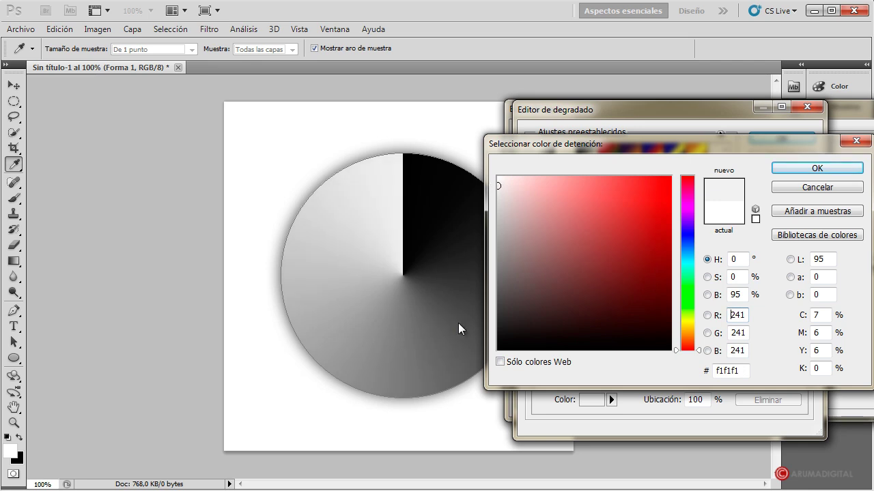
pyautogui.click(816, 170)
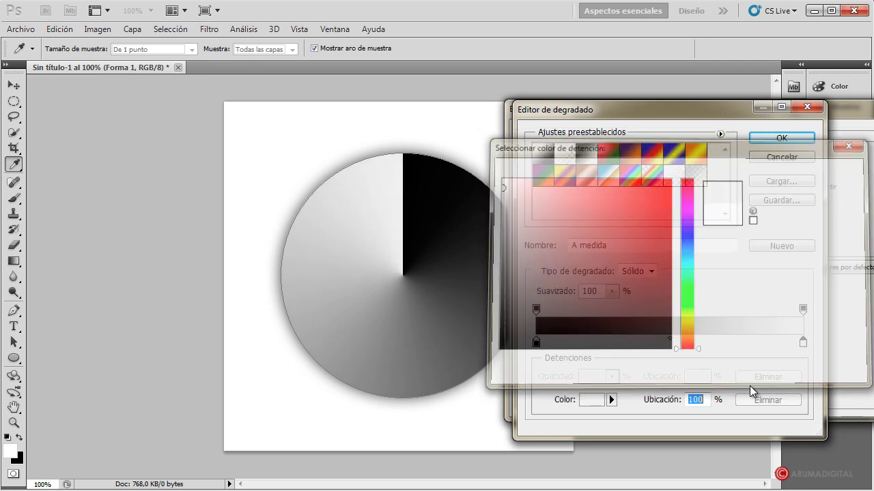
pyautogui.doubleClick(536, 343)
pyautogui.moveTo(499, 334); pyautogui.dragTo(501, 312)
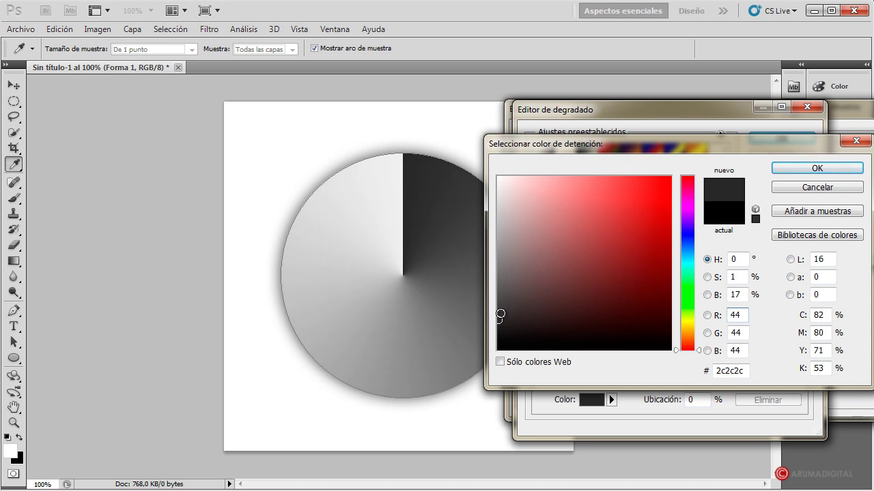
pyautogui.click(819, 170)
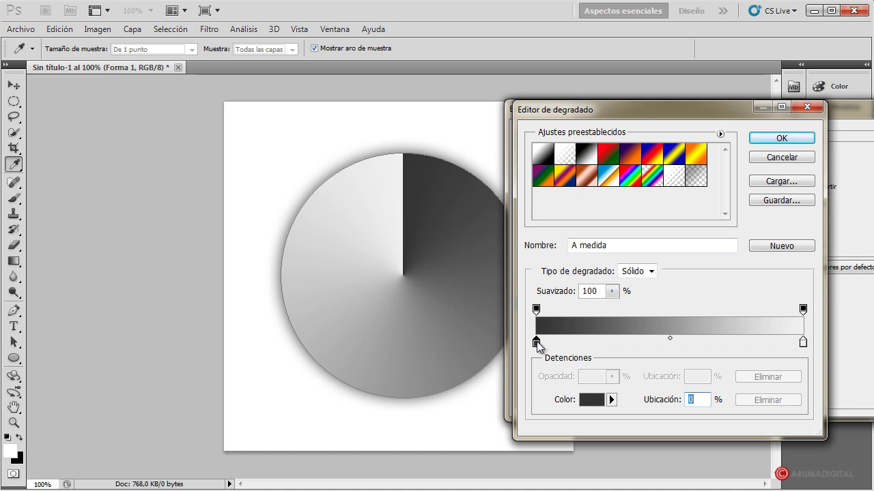
# Step: Add extra colour stops, with light grey at both ends and a dark band near 30%
pyautogui.moveTo(804, 343); pyautogui.dragTo(783, 345)
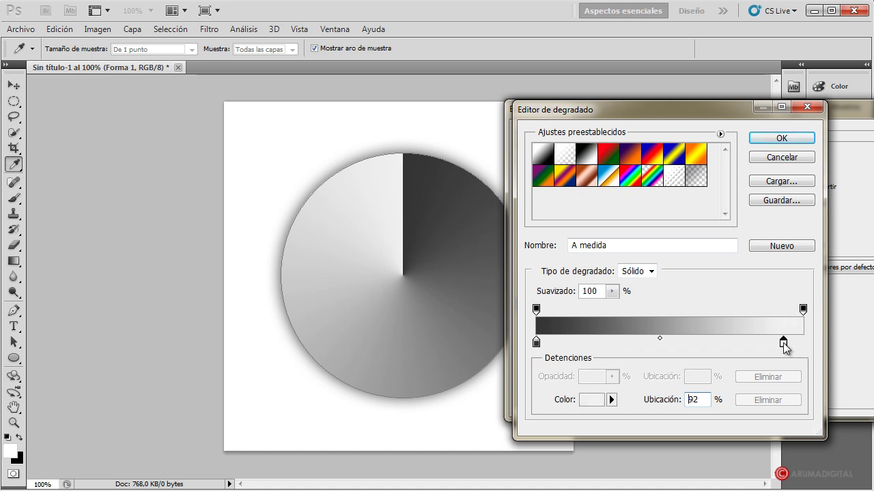
pyautogui.click(803, 343)
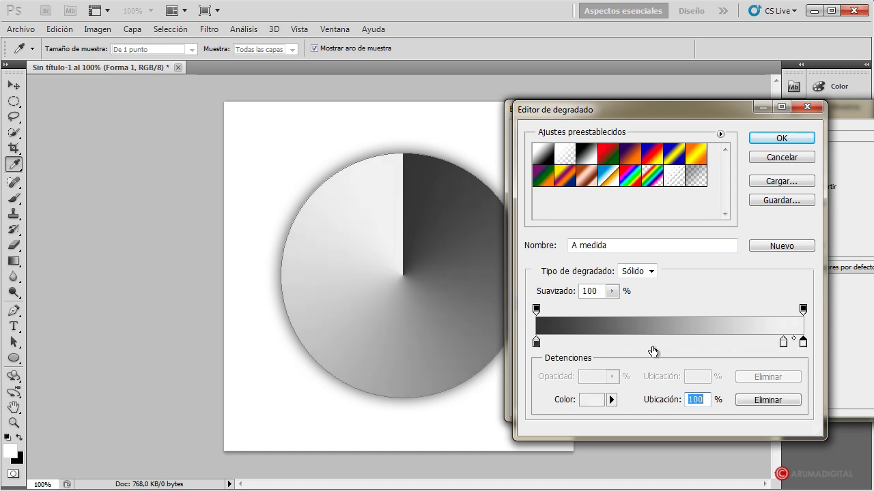
pyautogui.moveTo(537, 343); pyautogui.dragTo(683, 347)
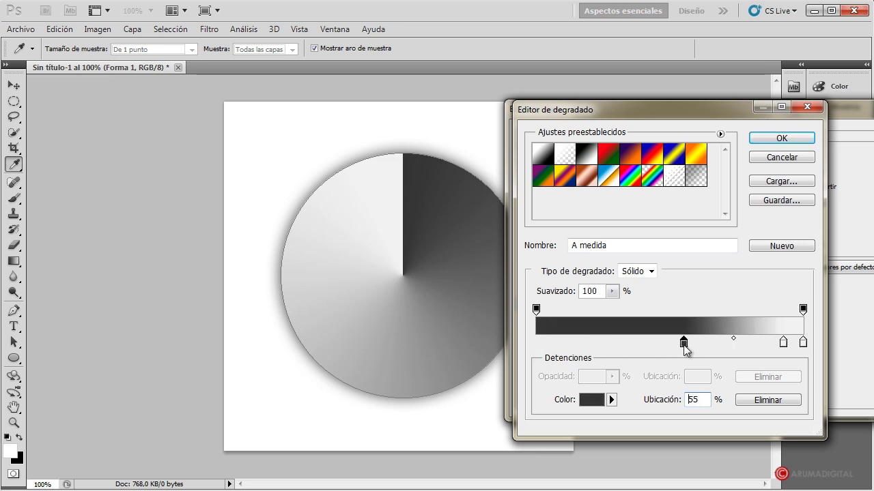
pyautogui.moveTo(803, 343); pyautogui.dragTo(535, 344)
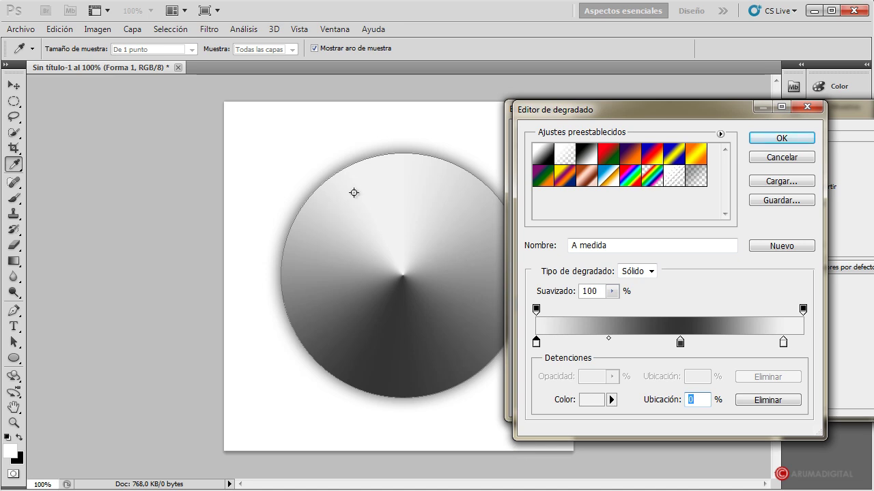
pyautogui.moveTo(783, 344); pyautogui.dragTo(803, 344)
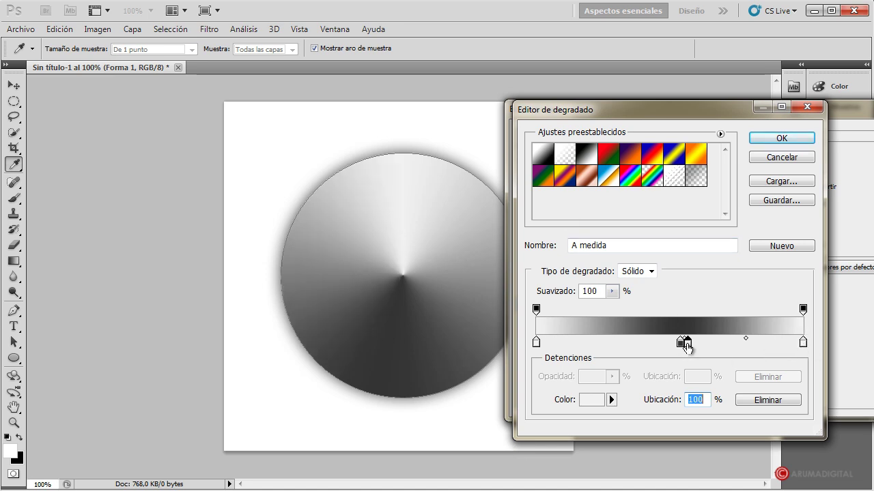
pyautogui.moveTo(684, 343); pyautogui.dragTo(692, 344)
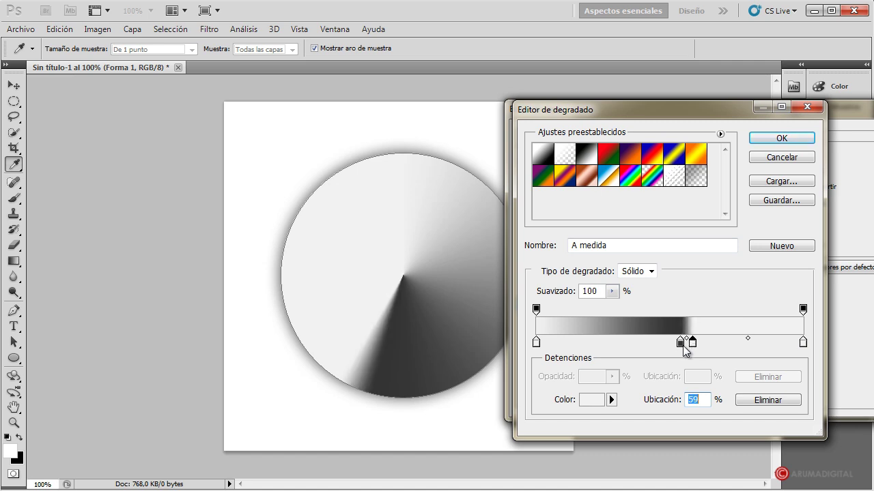
pyautogui.click(680, 343)
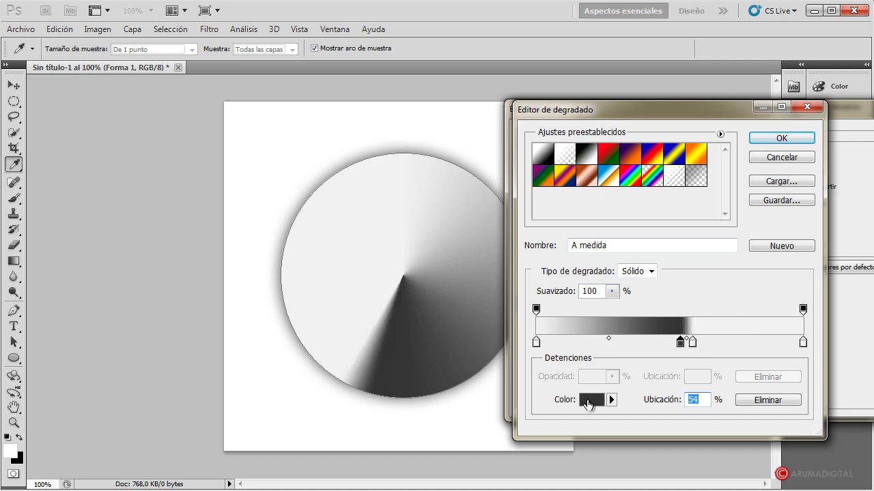
# Step: Set the two middle stops to dark grey #363636
pyautogui.click(588, 404)
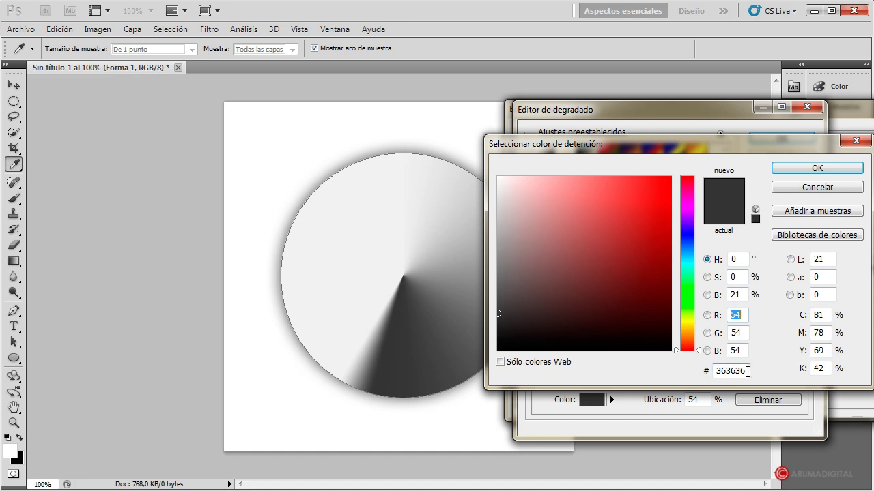
pyautogui.moveTo(746, 370); pyautogui.dragTo(696, 366)
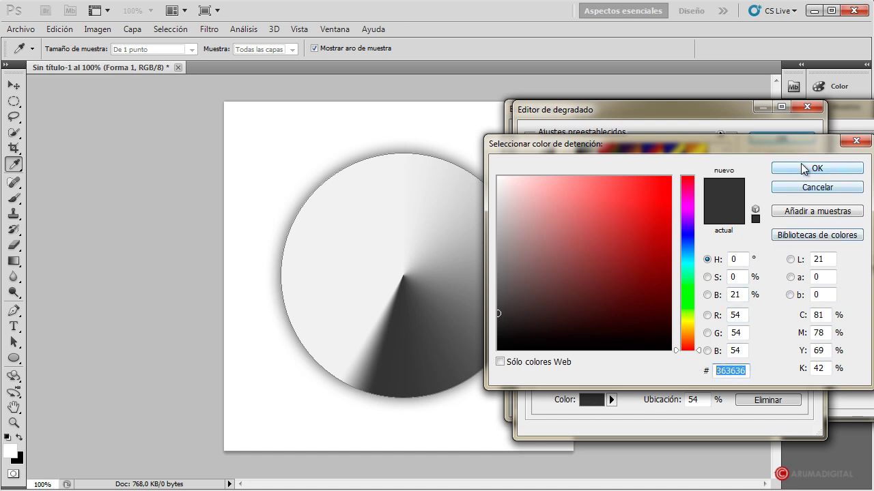
pyautogui.click(795, 170)
pyautogui.click(692, 344)
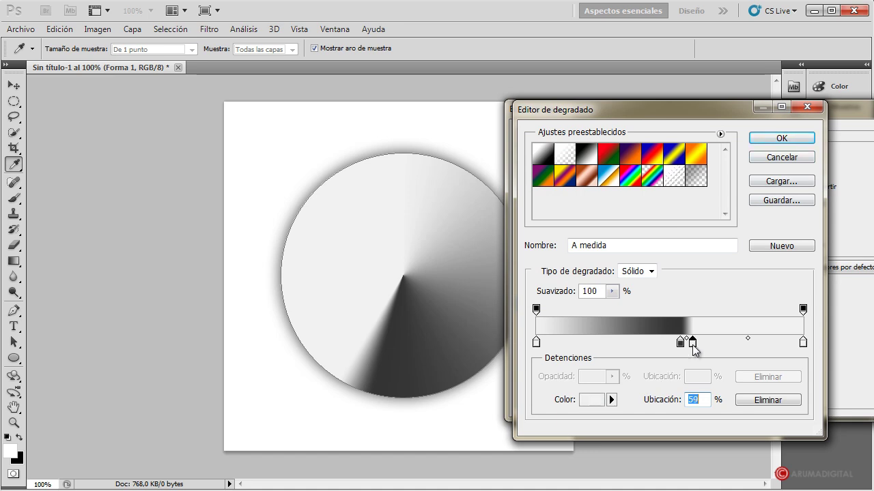
pyautogui.click(598, 406)
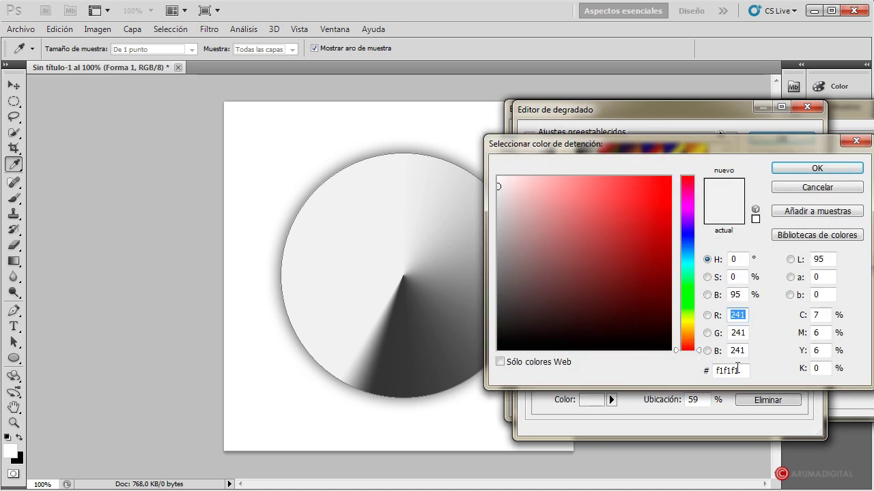
pyautogui.write('363636')
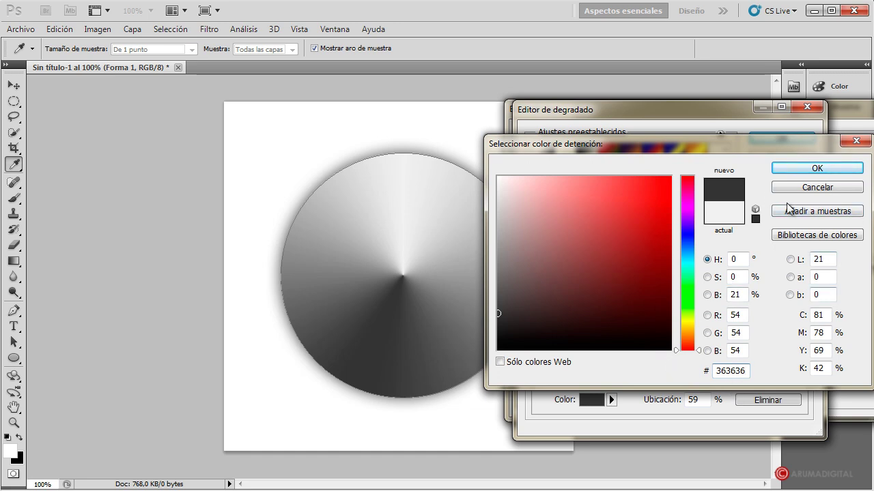
pyautogui.click(833, 170)
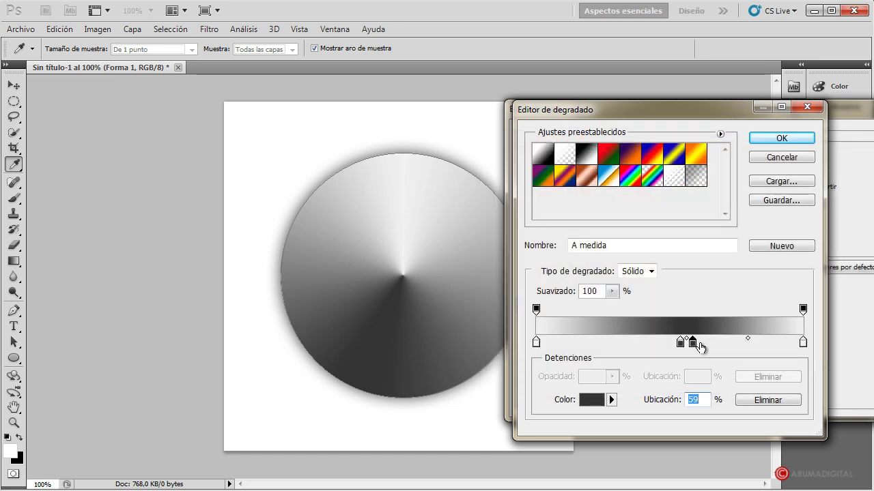
# Step: Add and reposition stops into alternating light and dark bands across the gradient
pyautogui.moveTo(692, 342)
pyautogui.mouseDown()
pyautogui.moveTo(701, 342)
pyautogui.moveTo(670, 342)
pyautogui.mouseUp()
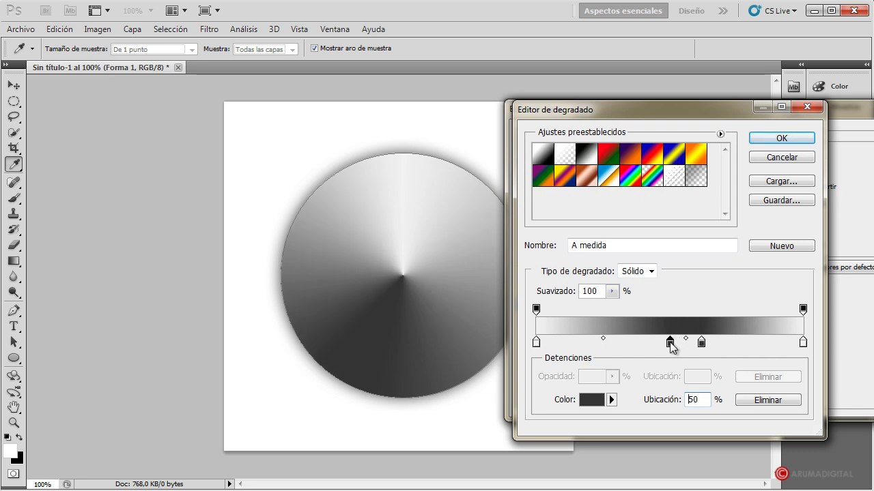
pyautogui.click(686, 344)
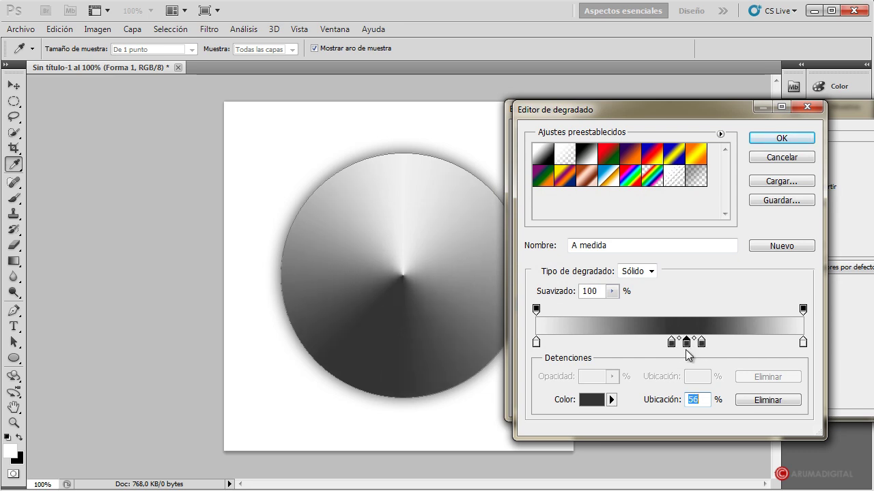
pyautogui.moveTo(686, 344); pyautogui.dragTo(604, 349)
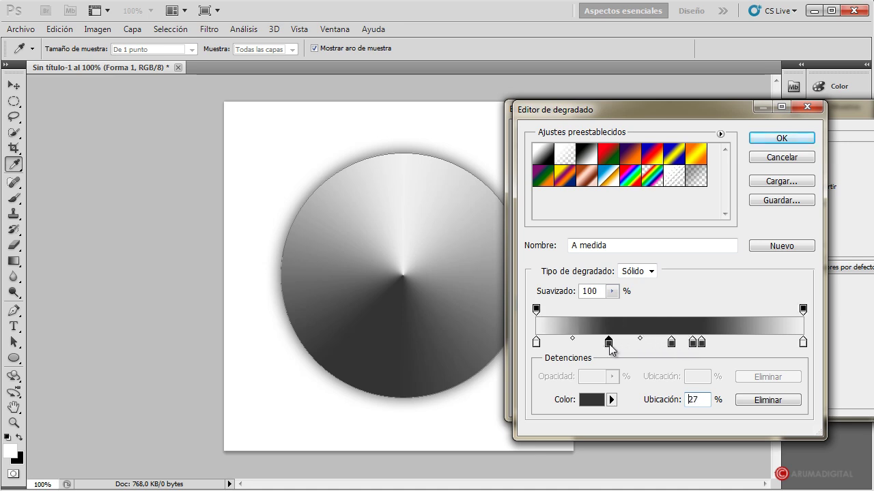
pyautogui.moveTo(537, 344); pyautogui.dragTo(552, 344)
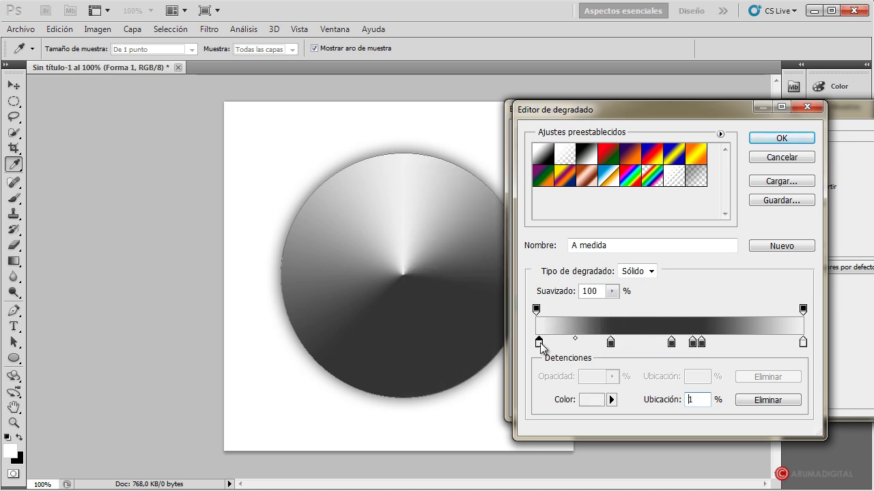
pyautogui.click(536, 345)
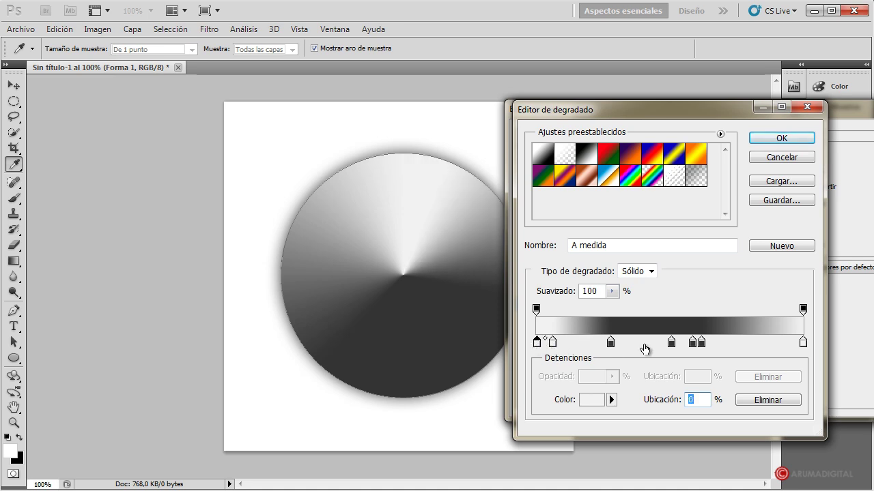
pyautogui.moveTo(671, 343); pyautogui.dragTo(626, 343)
pyautogui.moveTo(701, 344)
pyautogui.mouseDown()
pyautogui.moveTo(736, 345)
pyautogui.moveTo(722, 345)
pyautogui.mouseUp()
pyautogui.moveTo(552, 343); pyautogui.dragTo(674, 343)
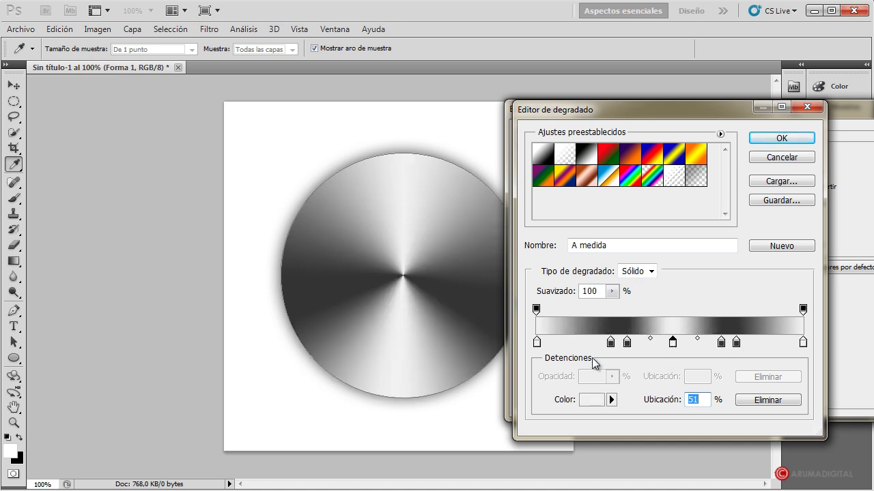
pyautogui.moveTo(611, 343)
pyautogui.mouseDown()
pyautogui.moveTo(594, 343)
pyautogui.moveTo(620, 343)
pyautogui.mouseUp()
pyautogui.moveTo(736, 343); pyautogui.dragTo(748, 343)
pyautogui.click(721, 343)
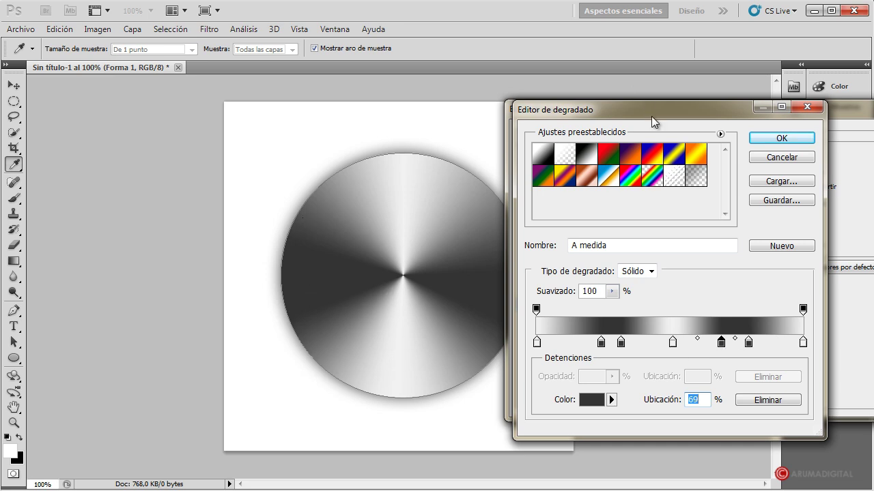
# Step: Make the 31% stop near-black #121212 and apply the metallic gradient overlay
pyautogui.moveTo(651, 116); pyautogui.dragTo(685, 113)
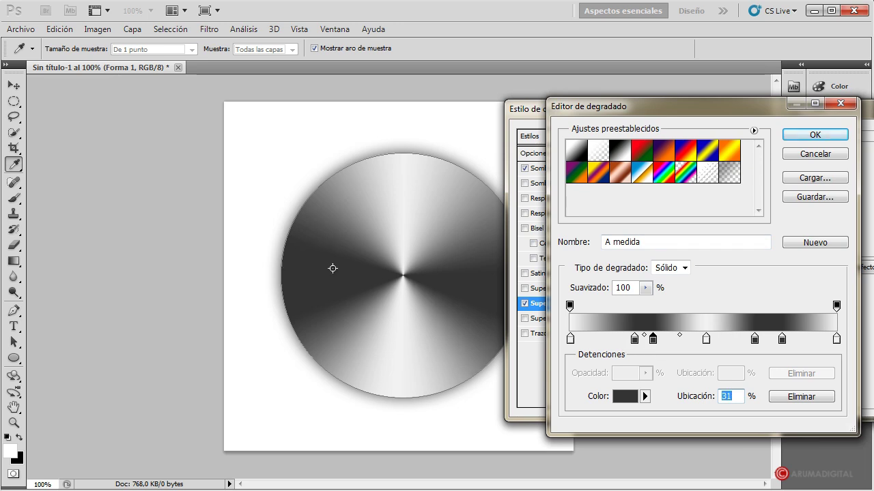
pyautogui.doubleClick(653, 339)
pyautogui.moveTo(529, 315)
pyautogui.mouseDown()
pyautogui.moveTo(488, 358)
pyautogui.moveTo(484, 336)
pyautogui.moveTo(500, 336)
pyautogui.mouseUp()
pyautogui.click(776, 168)
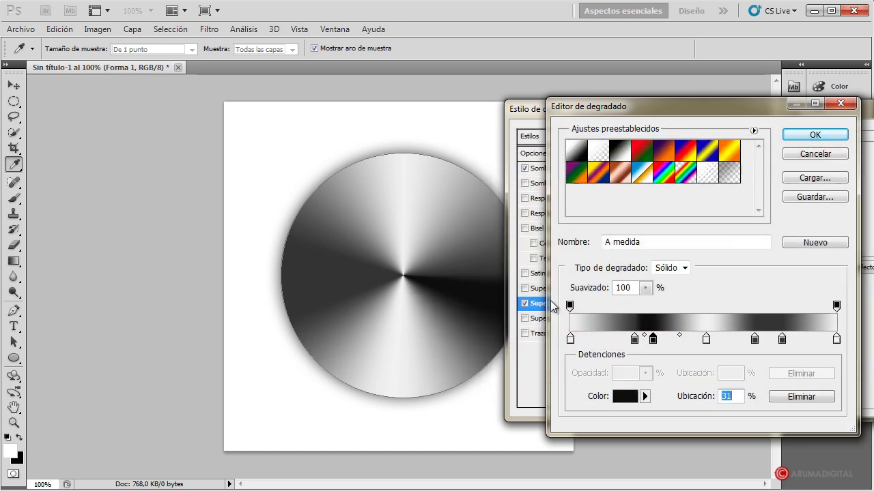
pyautogui.click(815, 135)
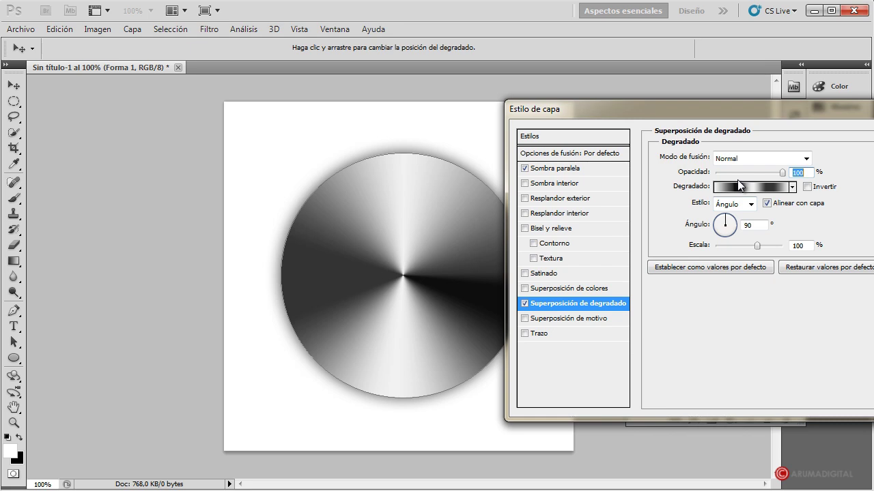
pyautogui.moveTo(842, 110); pyautogui.dragTo(730, 94)
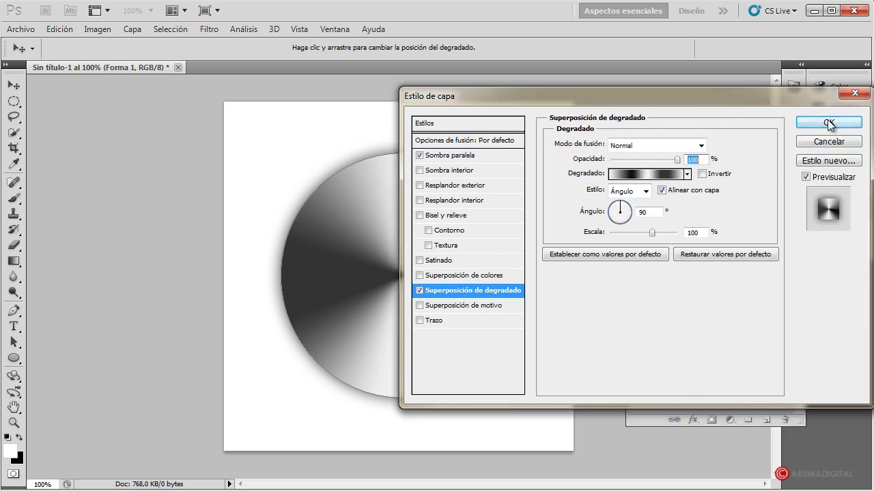
pyautogui.click(822, 121)
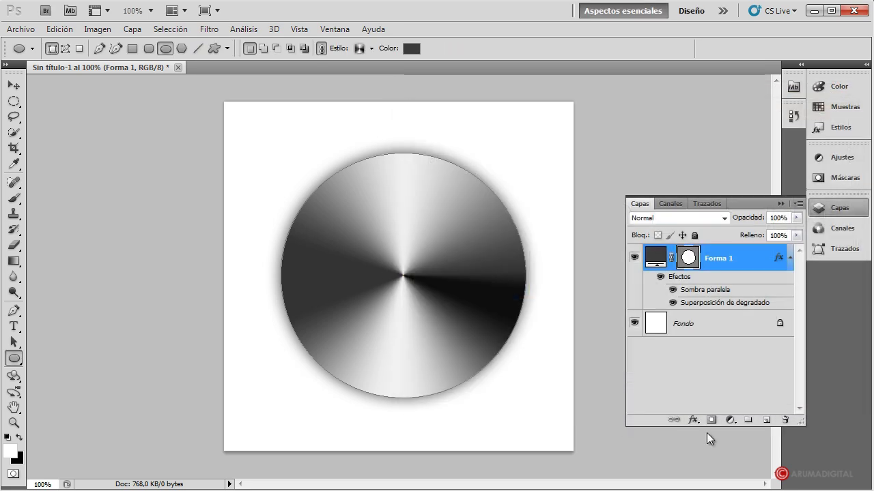
# Step: Add Capa 1, set a black foreground, load the Forma 1 selection and fill it black
pyautogui.click(767, 421)
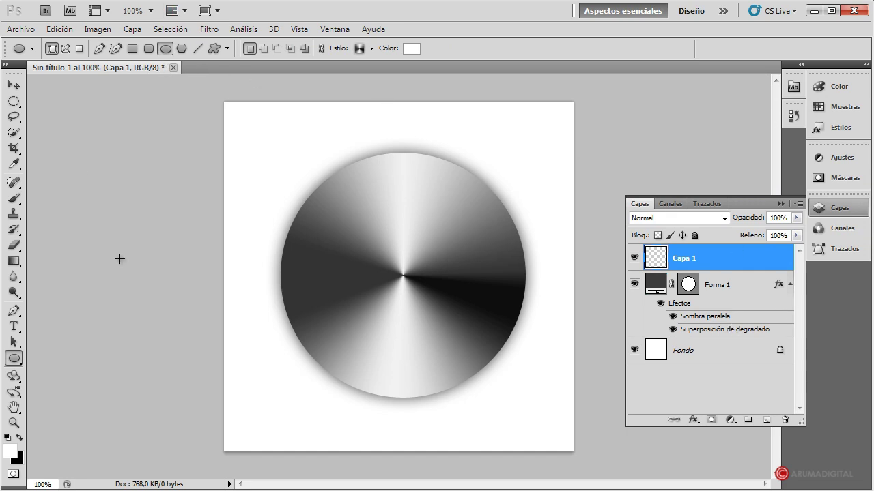
pyautogui.click(19, 439)
pyautogui.click(10, 449)
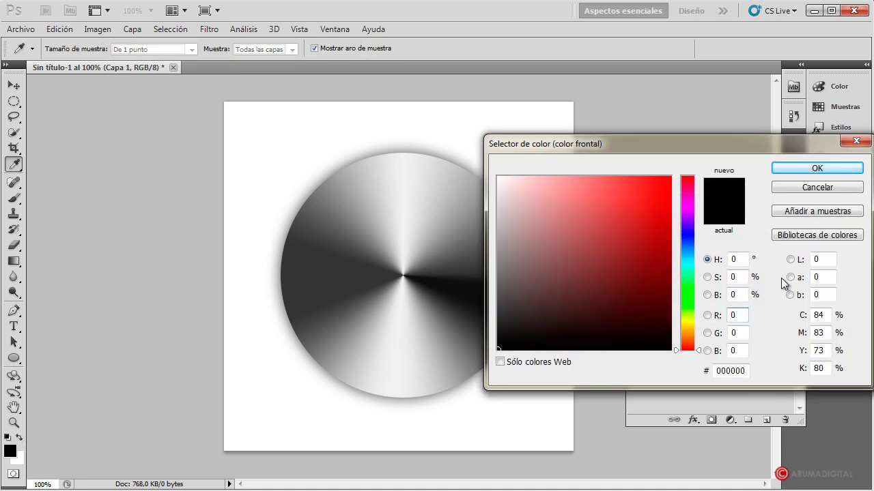
pyautogui.click(834, 167)
pyautogui.press('u')
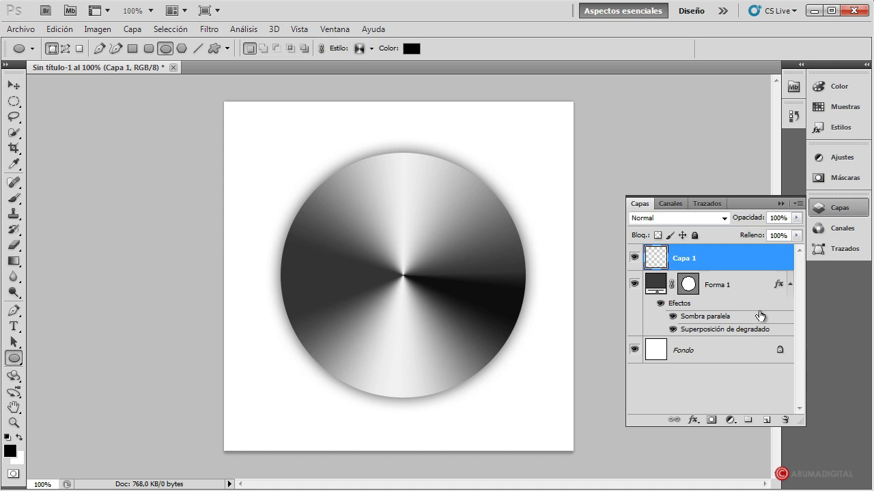
pyautogui.keyDown('ctrl'); pyautogui.click(690, 287); pyautogui.keyUp('ctrl')
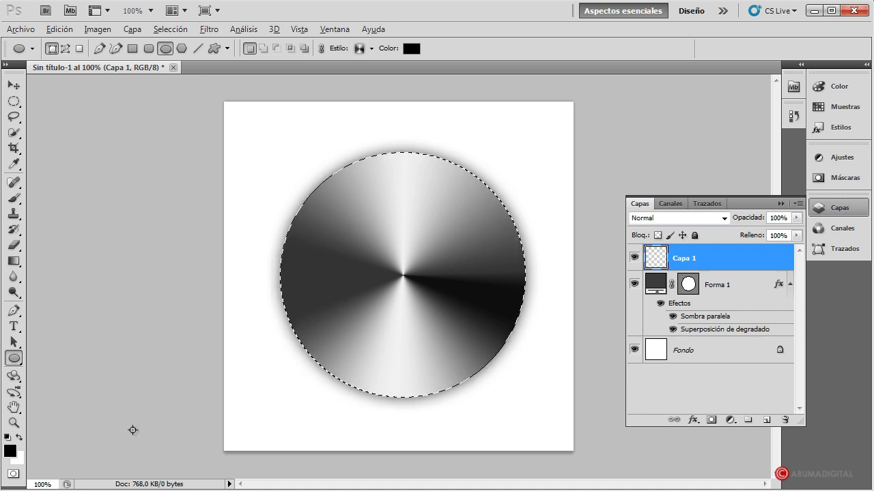
pyautogui.hotkey('alt', 'BackSpace')
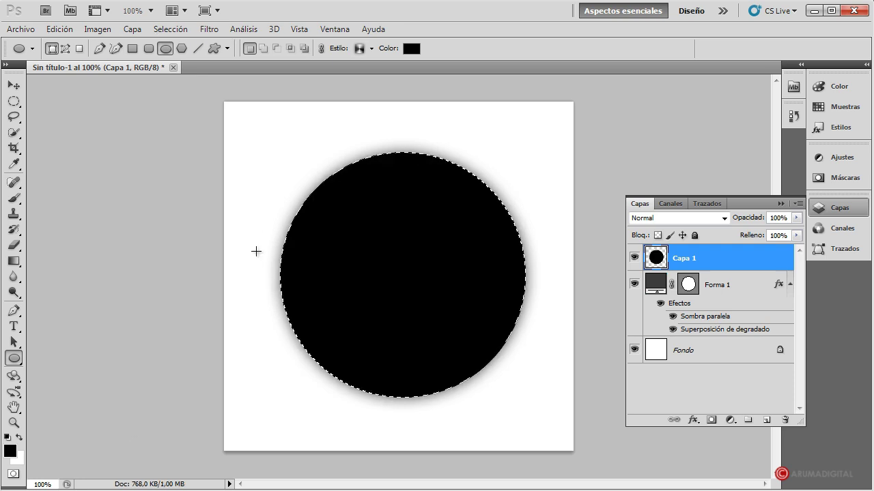
# Step: Apply Añadir ruido to the black disc at about 200%, Gaussiano, Monocromático
pyautogui.click(216, 30)
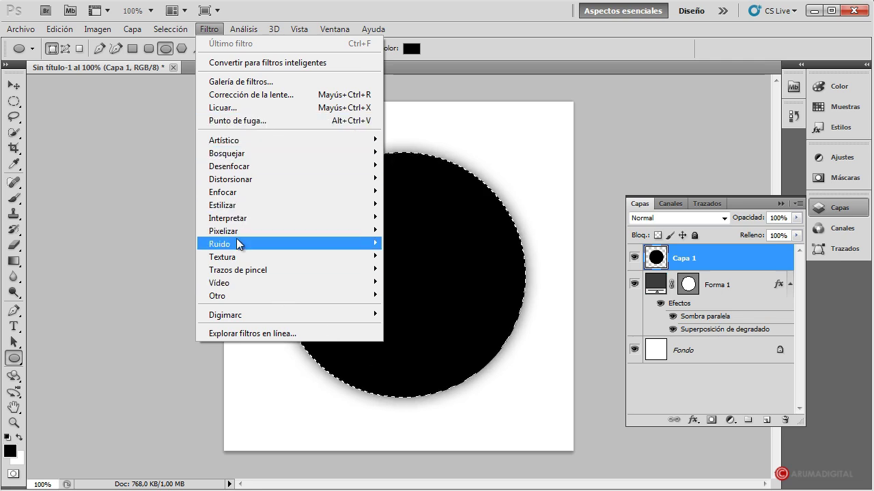
pyautogui.moveTo(220, 243)
pyautogui.click(415, 244)
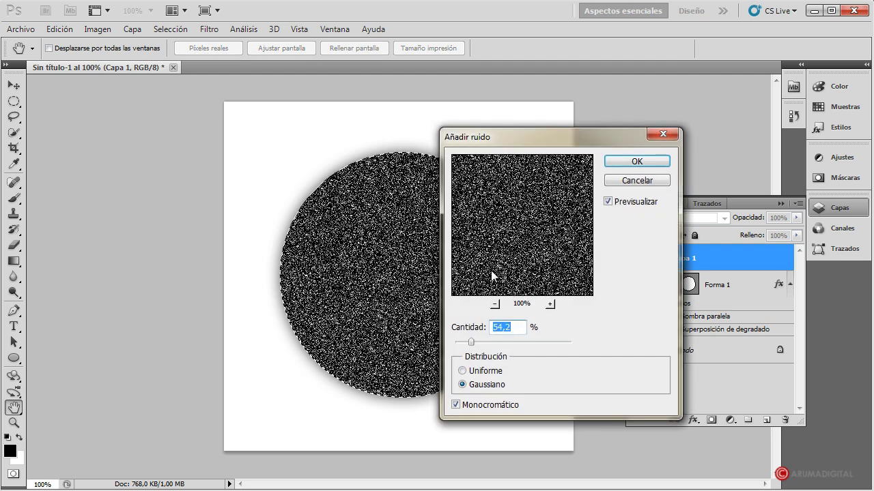
pyautogui.moveTo(458, 342); pyautogui.dragTo(478, 340)
pyautogui.click(477, 386)
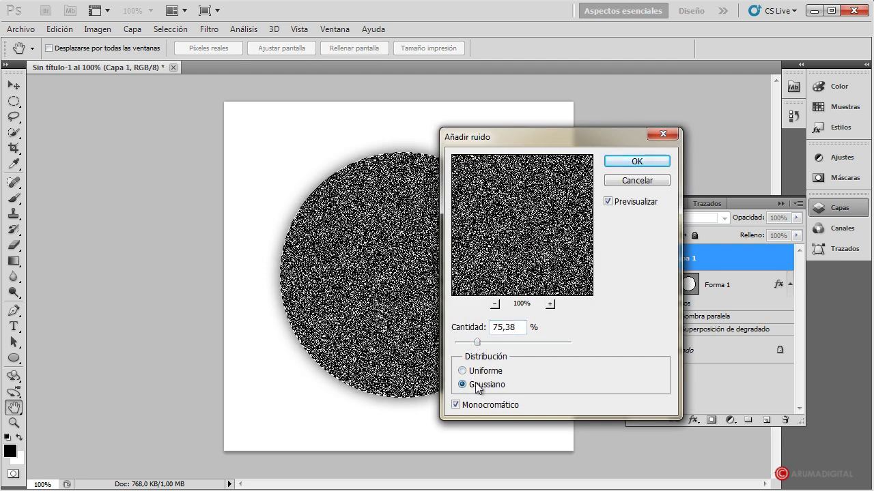
pyautogui.click(472, 405)
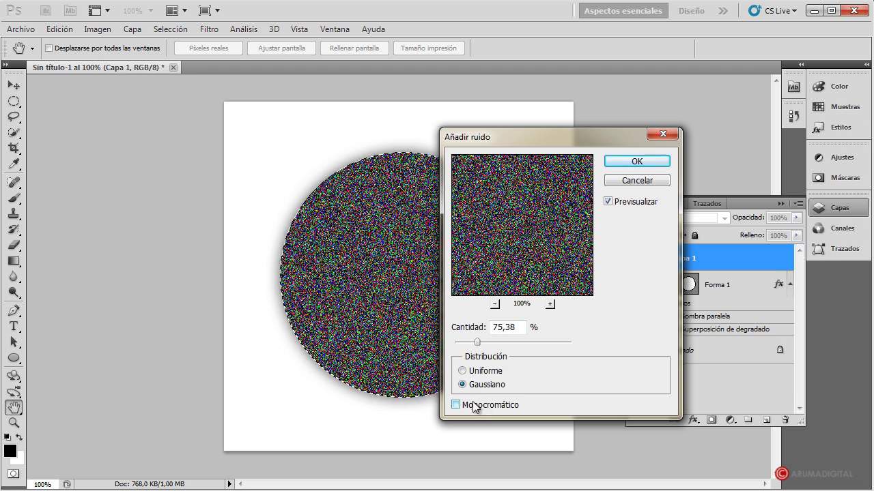
pyautogui.click(473, 405)
pyautogui.moveTo(478, 340); pyautogui.dragTo(514, 340)
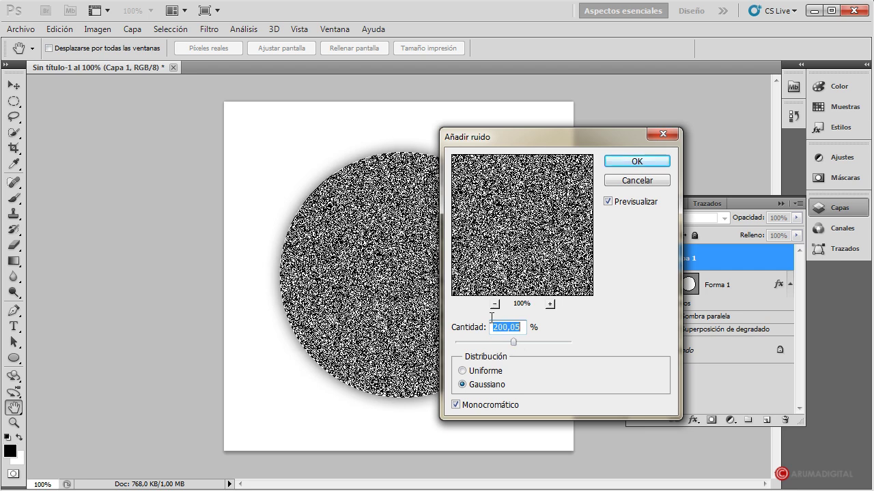
pyautogui.click(642, 161)
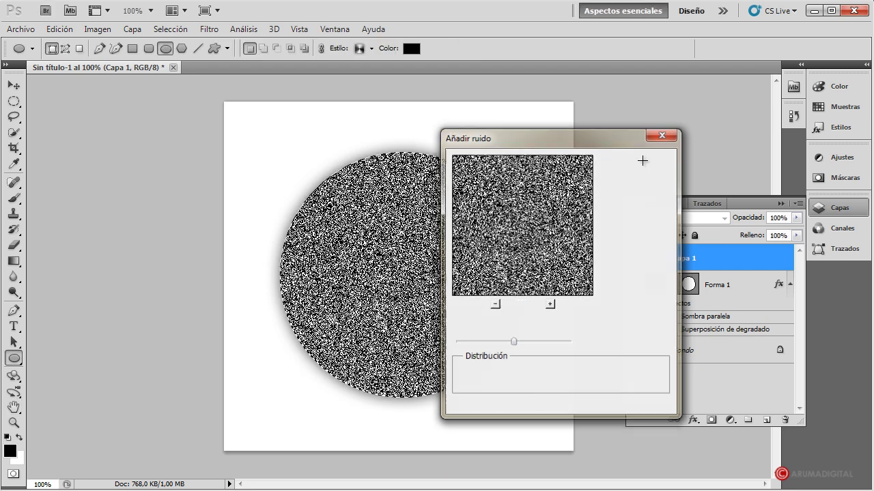
# Step: Apply Desenfoque radial with Cantidad 100, Giro and Óptima quality
pyautogui.click(212, 30)
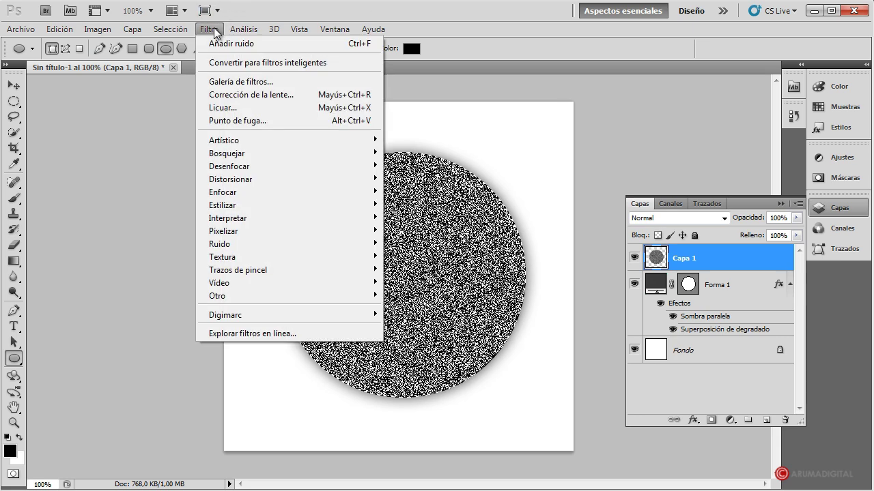
pyautogui.moveTo(229, 165)
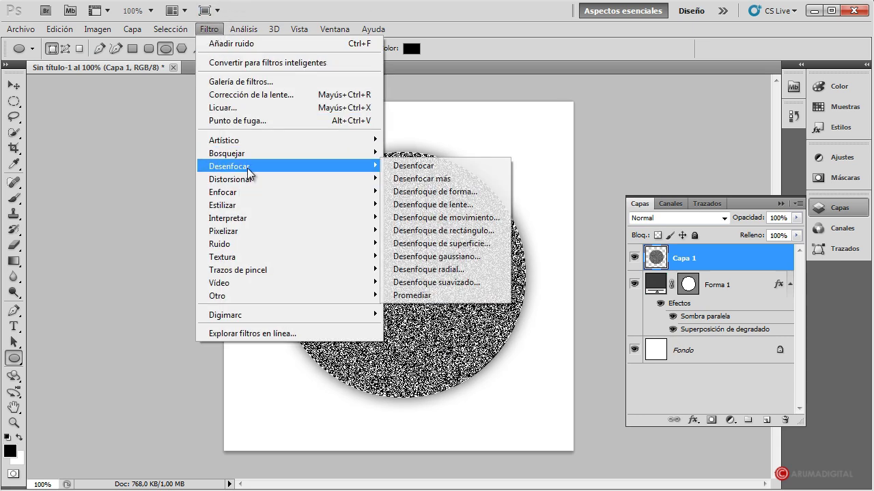
pyautogui.click(437, 268)
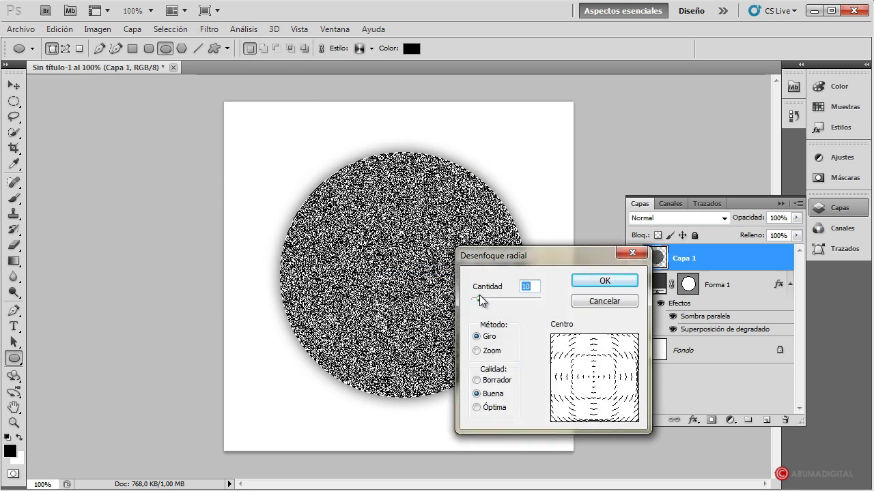
pyautogui.moveTo(481, 300); pyautogui.dragTo(546, 300)
pyautogui.click(485, 408)
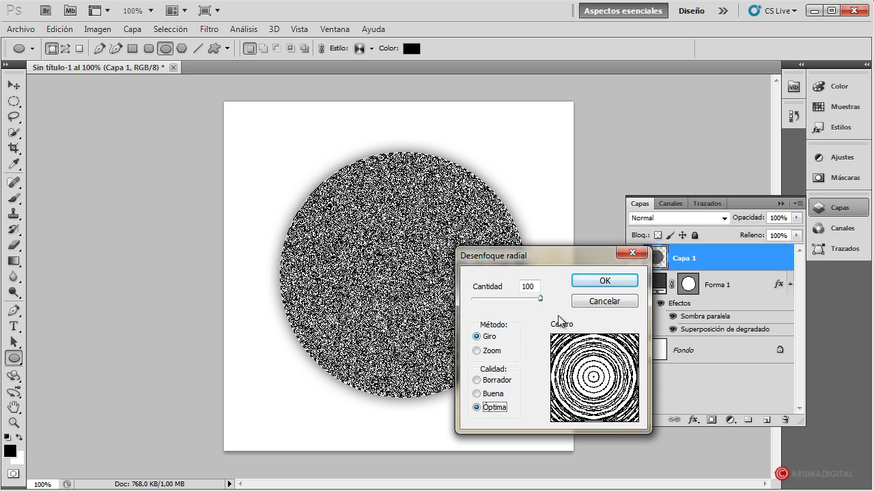
pyautogui.click(601, 282)
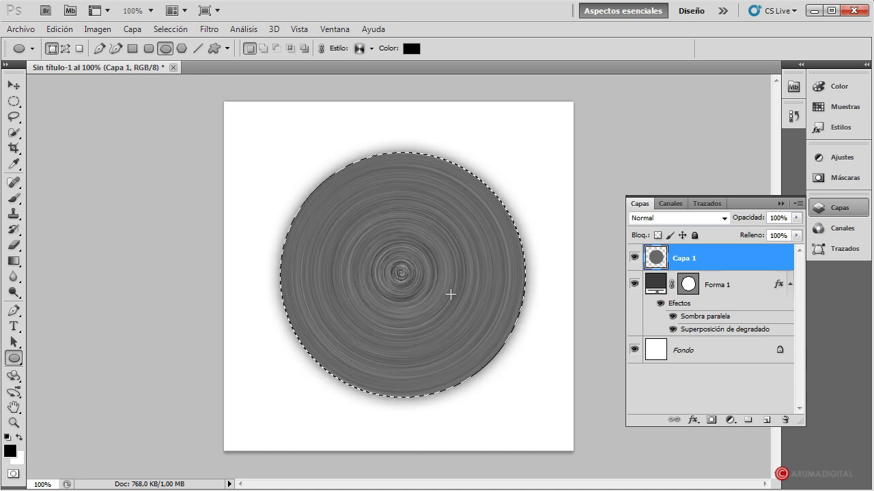
# Step: Run the same radial blur a second time on the disc
pyautogui.click(209, 28)
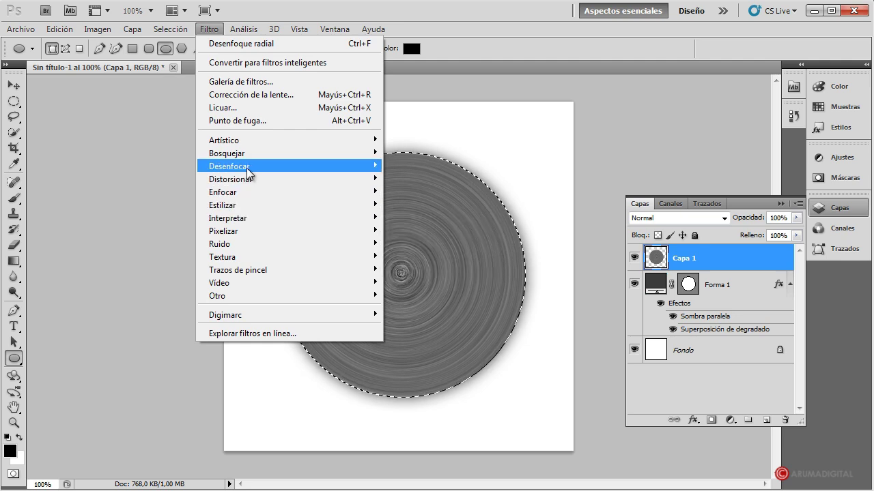
pyautogui.moveTo(229, 166)
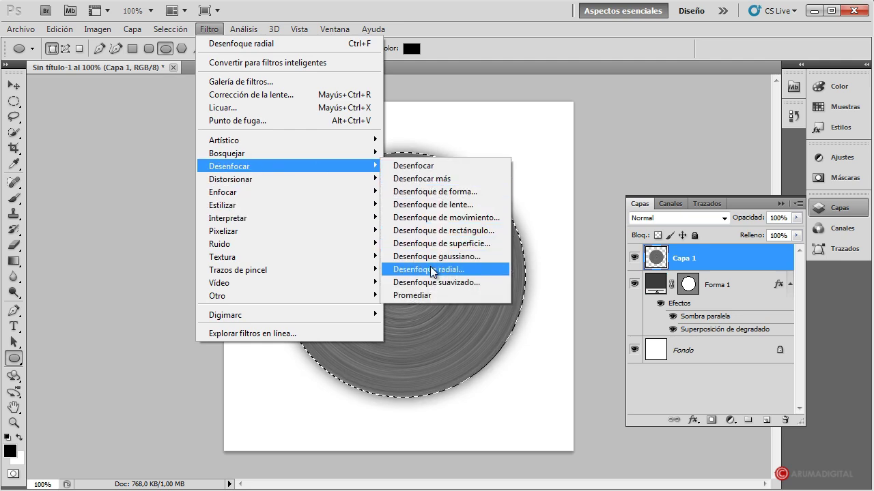
pyautogui.click(428, 269)
pyautogui.click(602, 283)
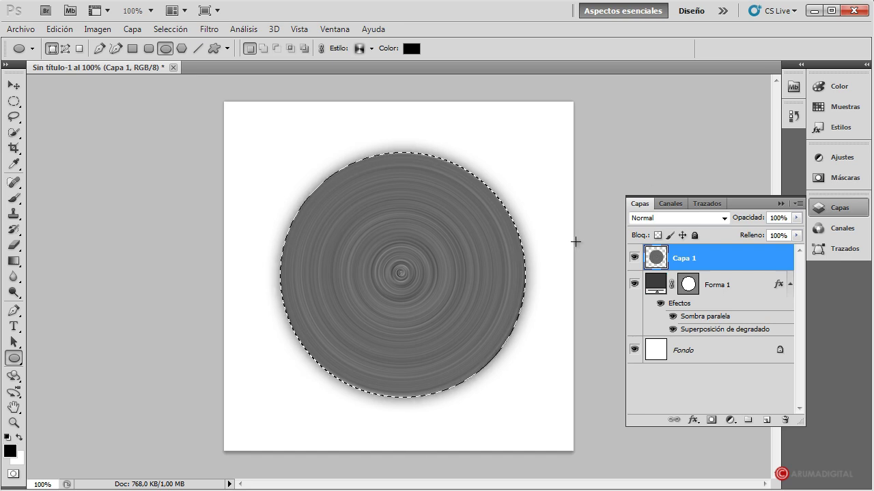
pyautogui.click(170, 29)
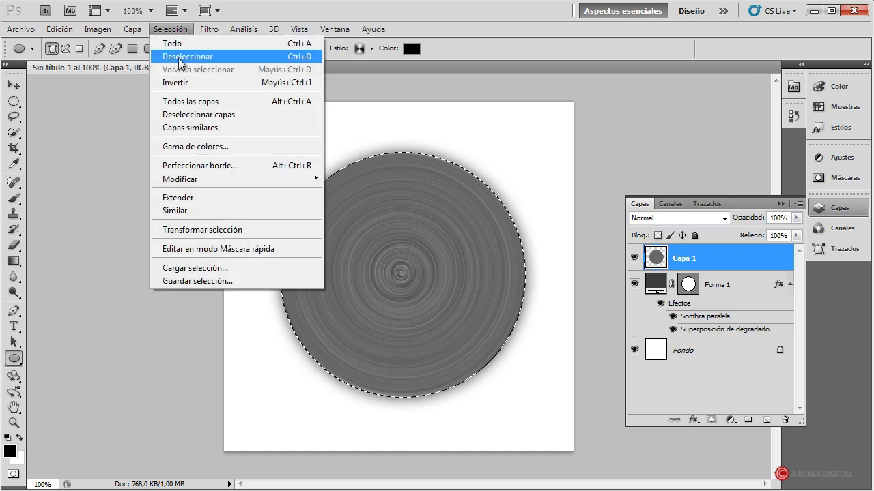
# Step: Deselect, set Capa 1's blend mode to Trama, and open its Estilo de capa
pyautogui.click(179, 59)
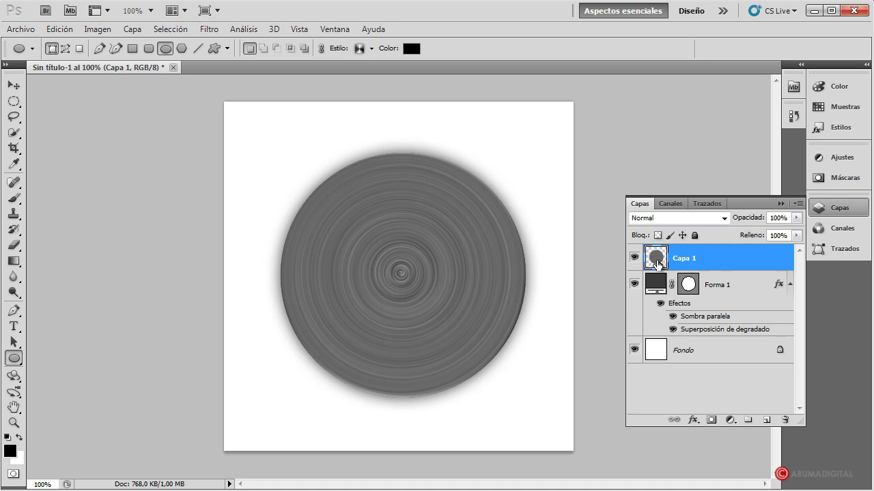
pyautogui.click(720, 222)
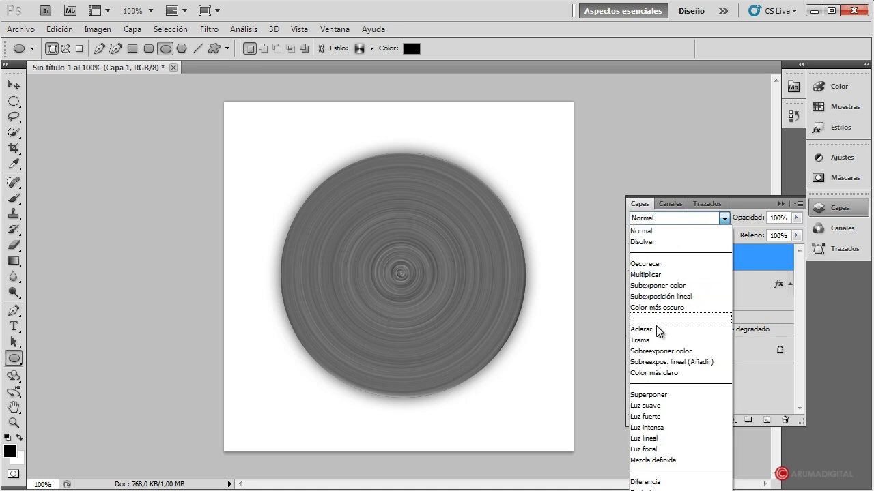
pyautogui.click(658, 344)
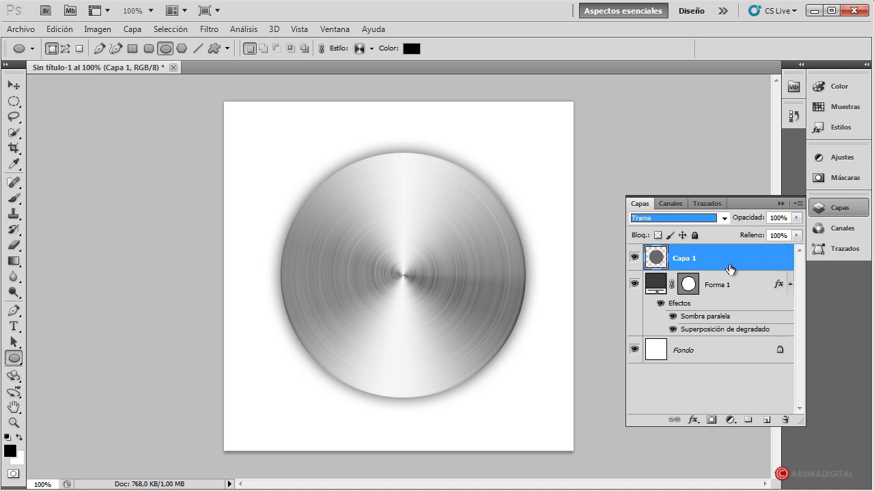
pyautogui.doubleClick(730, 262)
# Step: Try an inside black stroke on the circle, then remove it again
pyautogui.moveTo(594, 99); pyautogui.dragTo(665, 107)
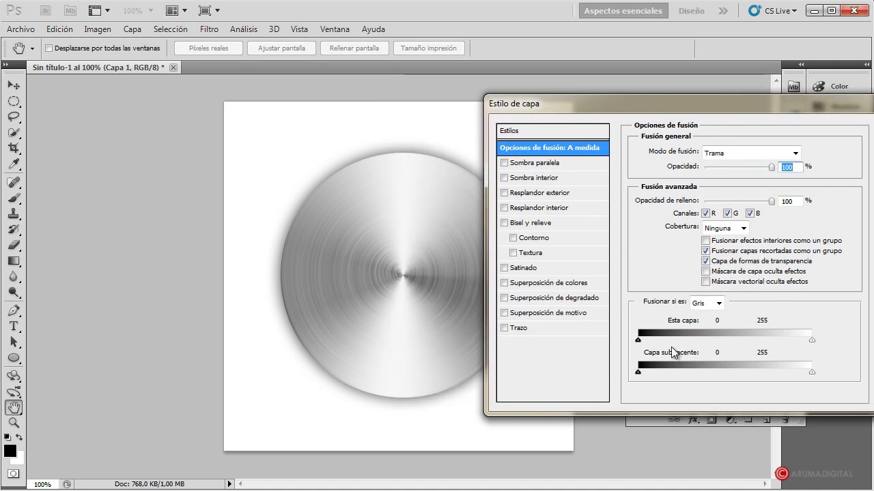
pyautogui.click(517, 328)
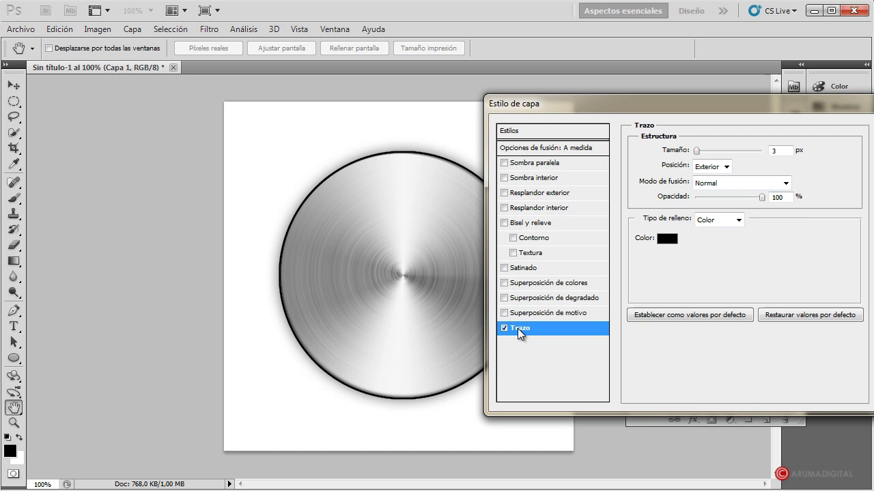
pyautogui.click(724, 168)
pyautogui.click(711, 189)
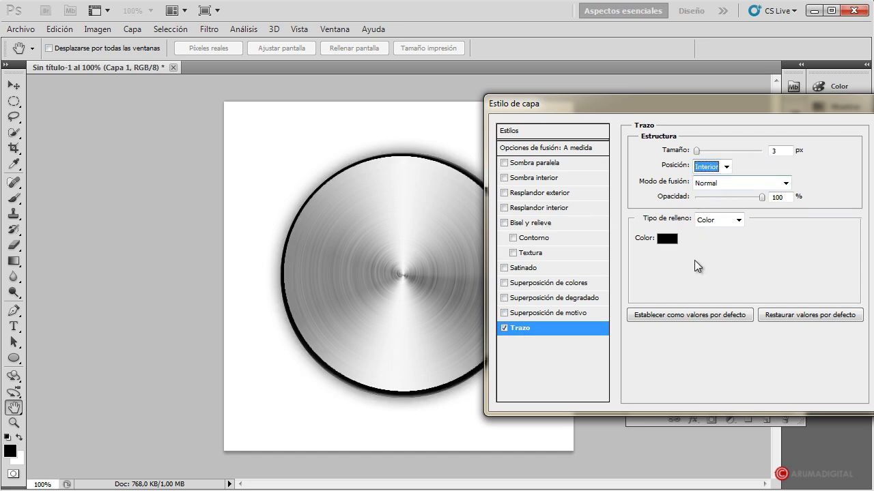
pyautogui.moveTo(697, 99); pyautogui.dragTo(767, 91)
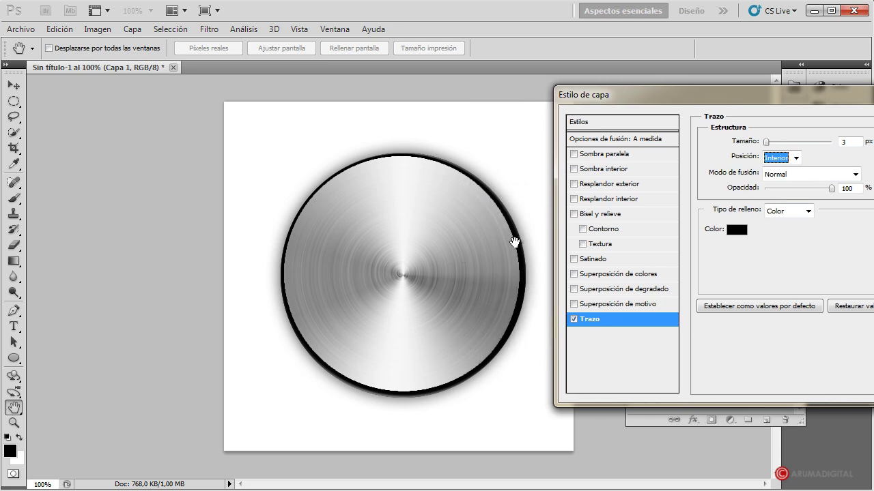
pyautogui.moveTo(688, 94); pyautogui.dragTo(601, 93)
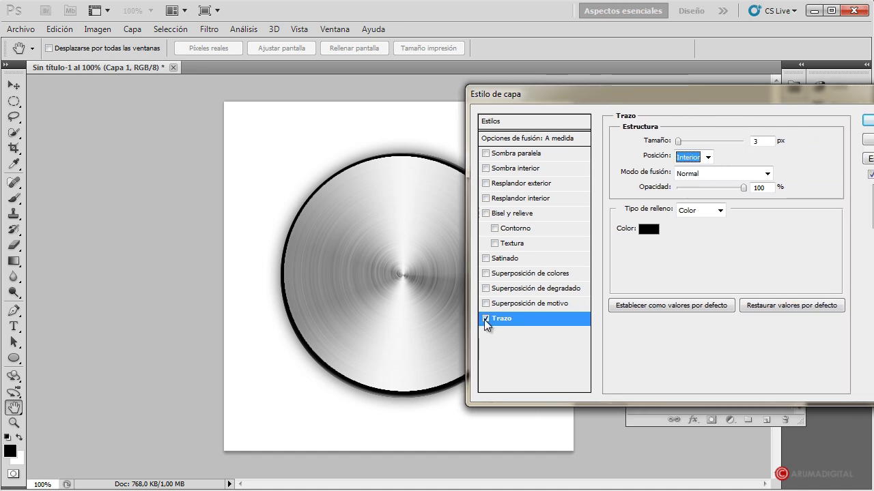
pyautogui.click(485, 319)
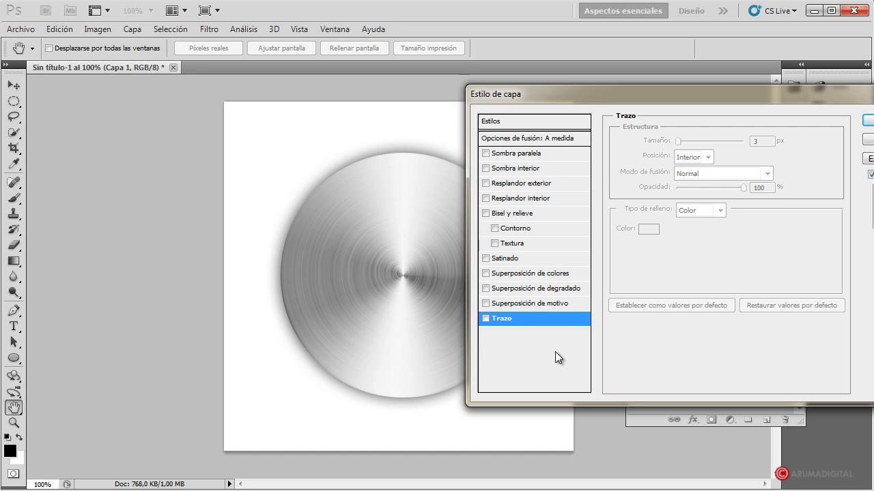
# Step: Enable Inner Glow on the metal disc with a white glow colour
pyautogui.click(485, 199)
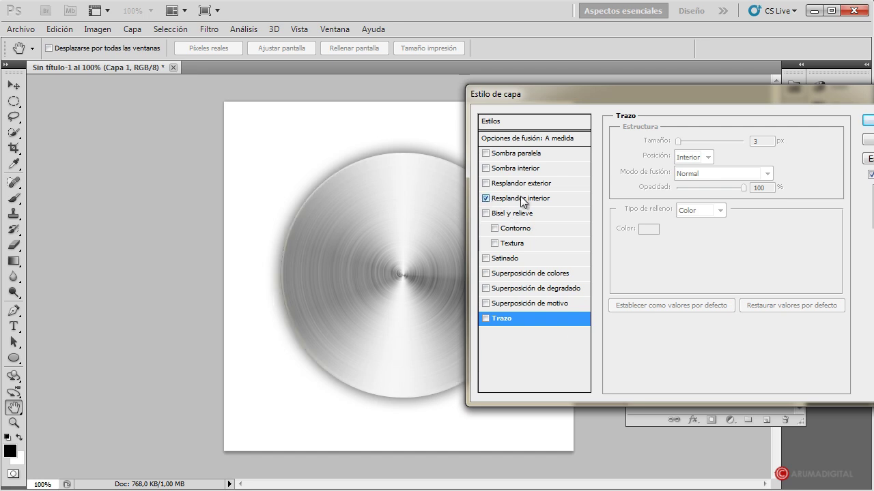
pyautogui.click(525, 199)
pyautogui.click(654, 189)
pyautogui.moveTo(546, 207); pyautogui.dragTo(492, 161)
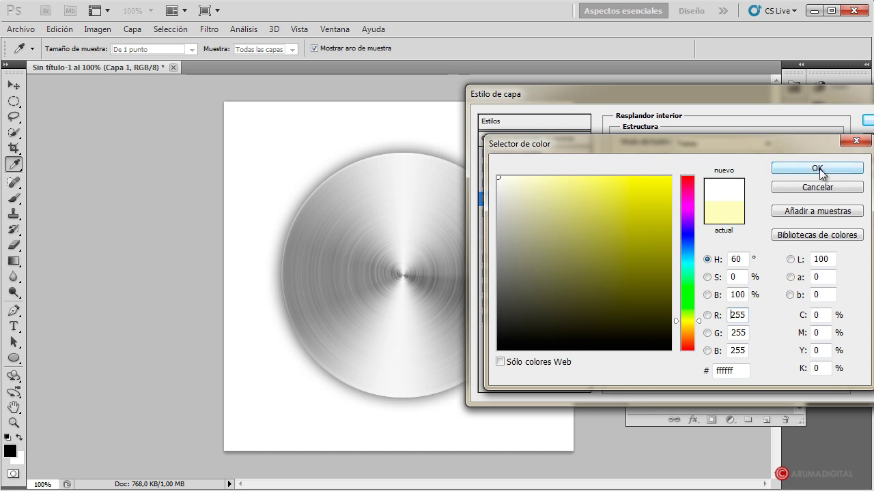
pyautogui.click(819, 170)
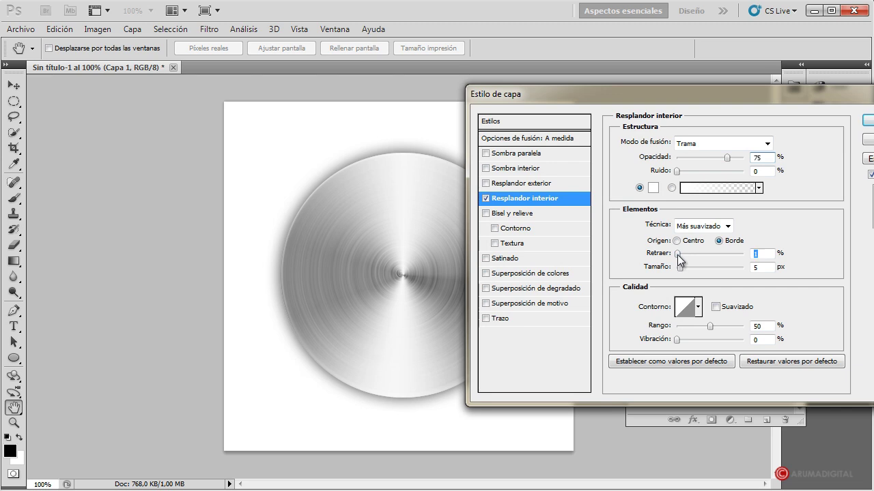
# Step: Set the inner glow to 44% choke, 10 px size and 28% opacity, and accept it
pyautogui.moveTo(677, 254)
pyautogui.mouseDown()
pyautogui.moveTo(687, 267)
pyautogui.moveTo(736, 254)
pyautogui.mouseUp()
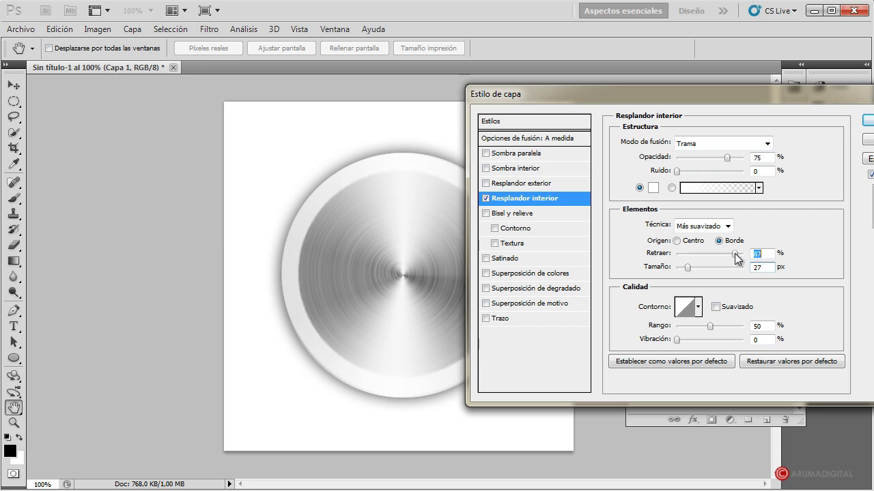
pyautogui.moveTo(688, 267); pyautogui.dragTo(683, 267)
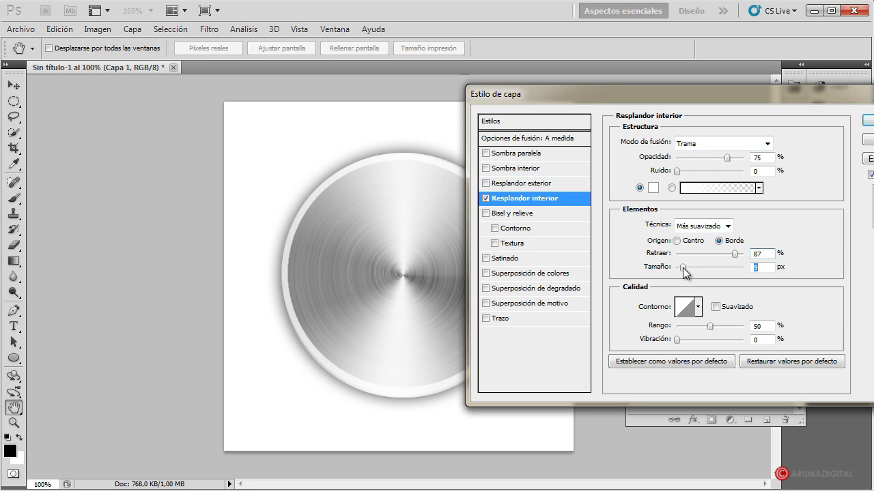
pyautogui.moveTo(735, 255)
pyautogui.mouseDown()
pyautogui.moveTo(693, 253)
pyautogui.moveTo(692, 272)
pyautogui.moveTo(701, 258)
pyautogui.moveTo(686, 258)
pyautogui.moveTo(710, 258)
pyautogui.moveTo(684, 266)
pyautogui.mouseUp()
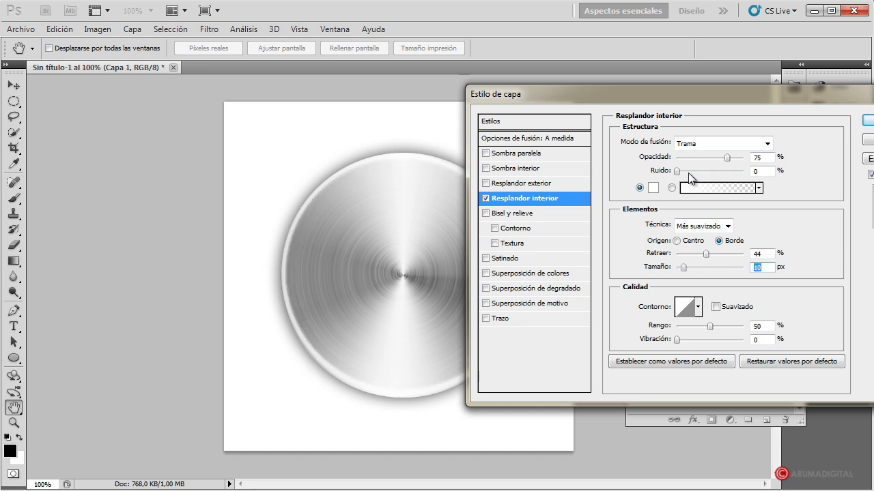
pyautogui.moveTo(727, 157); pyautogui.dragTo(697, 159)
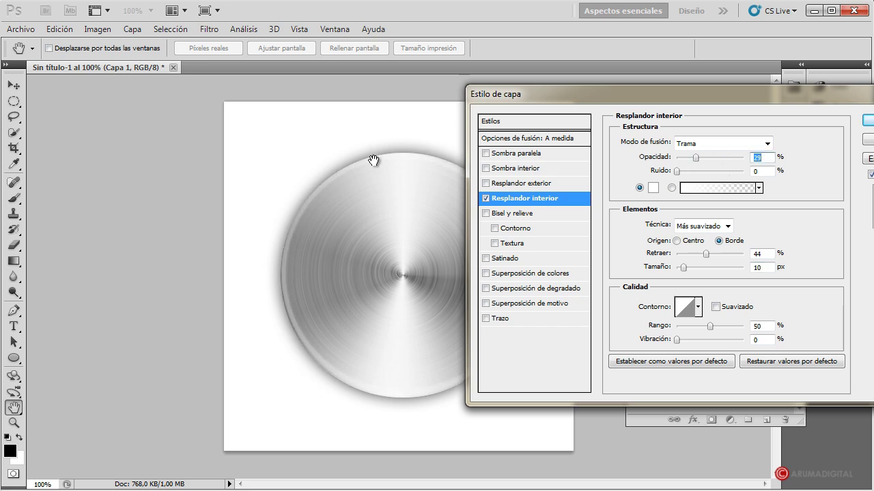
pyautogui.moveTo(673, 95); pyautogui.dragTo(754, 93)
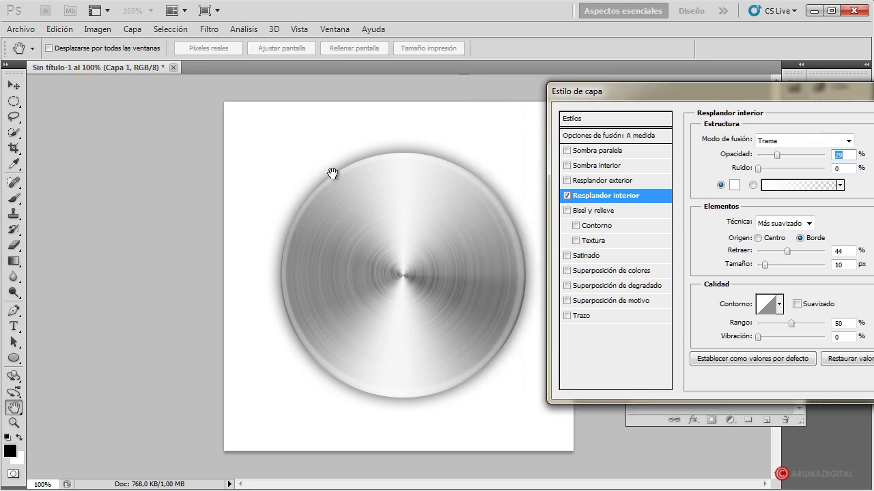
pyautogui.moveTo(717, 93); pyautogui.dragTo(617, 92)
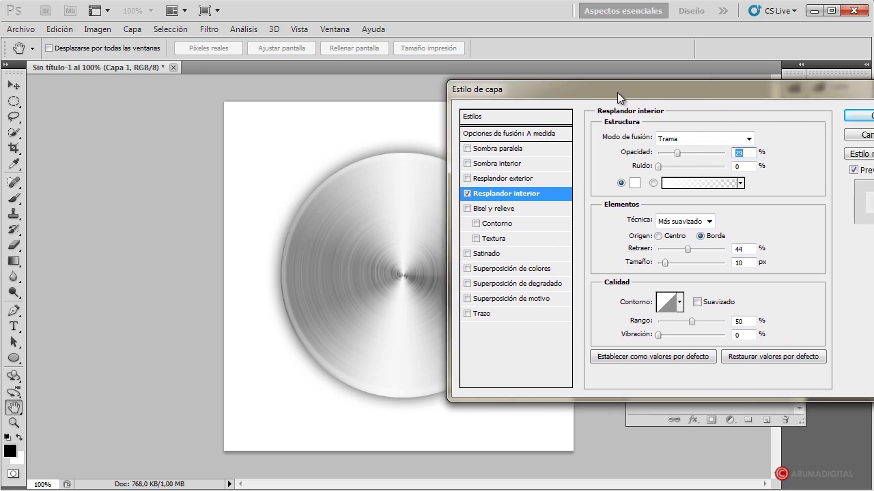
pyautogui.click(869, 116)
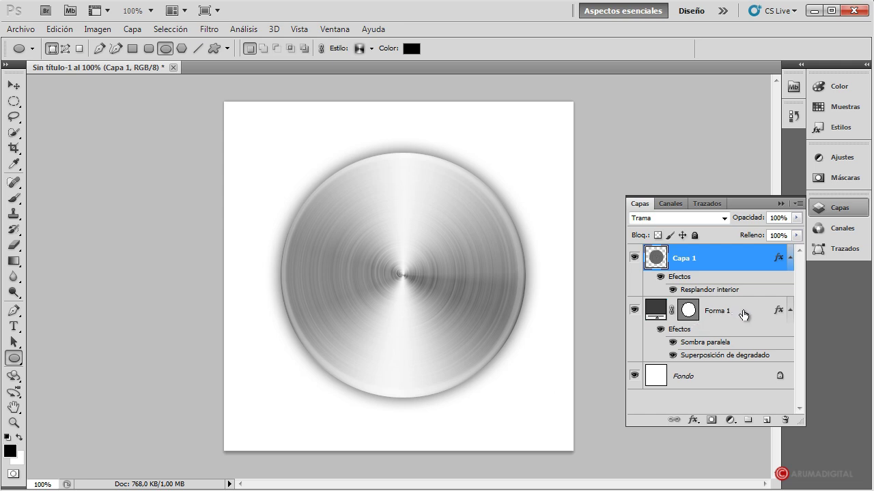
# Step: Duplicate Forma 1 above Capa 1 and strip all effects from the copy
pyautogui.click(744, 314)
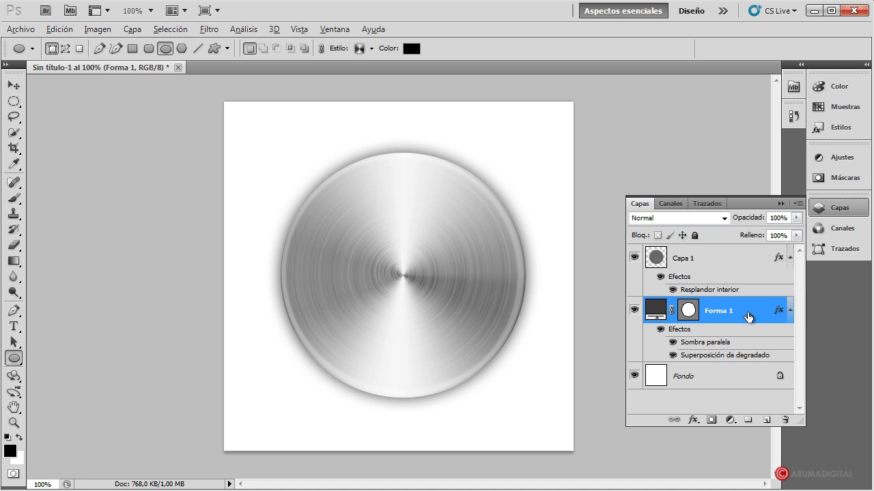
pyautogui.moveTo(748, 316); pyautogui.dragTo(744, 249)
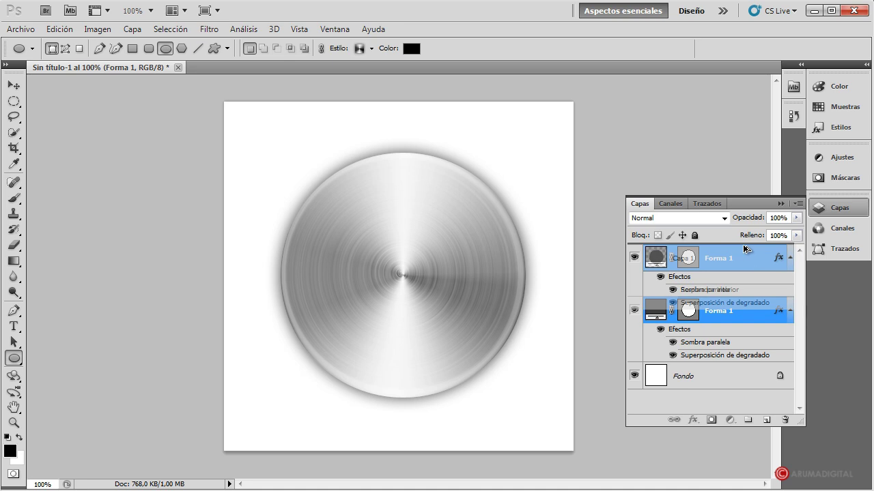
pyautogui.moveTo(744, 248); pyautogui.dragTo(744, 251)
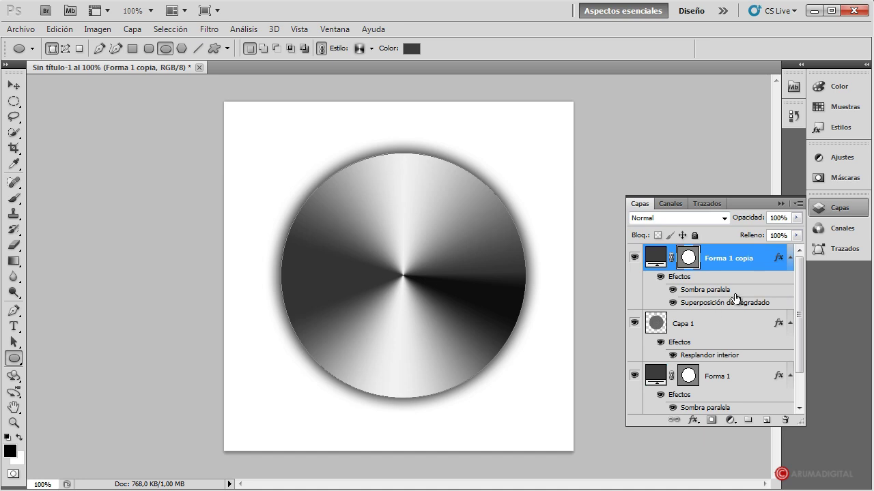
pyautogui.moveTo(781, 260); pyautogui.dragTo(785, 421)
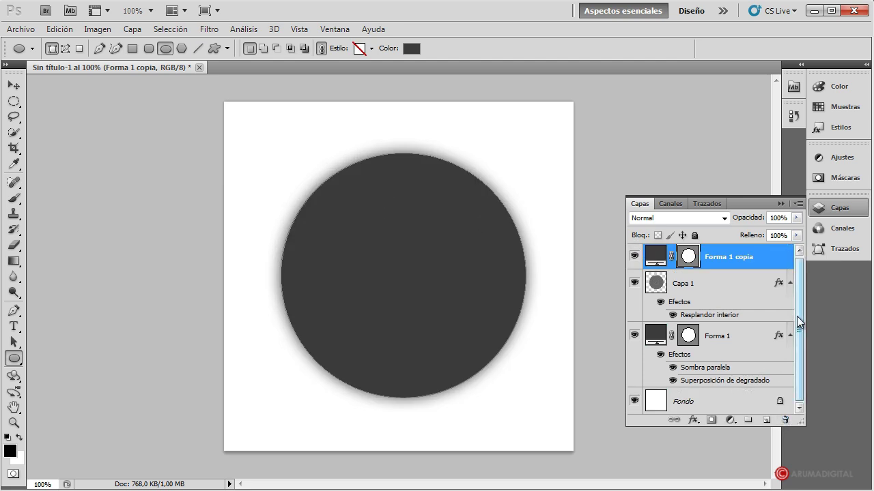
# Step: Scale Forma 1 copia to about 84% around its centre with Free Transform Path
pyautogui.click(14, 102)
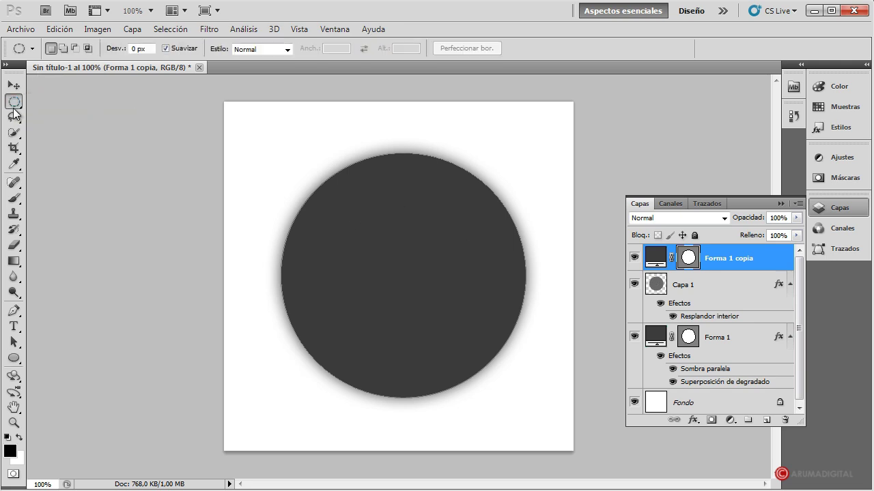
pyautogui.rightClick(382, 237)
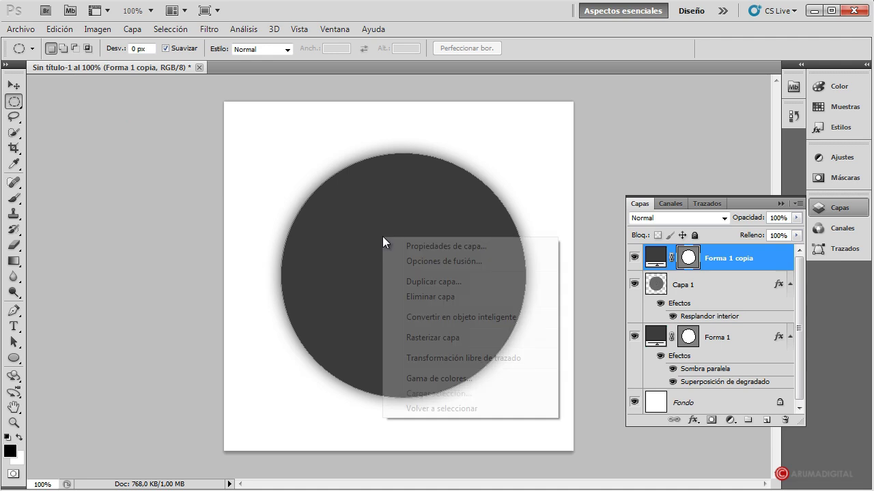
pyautogui.click(441, 359)
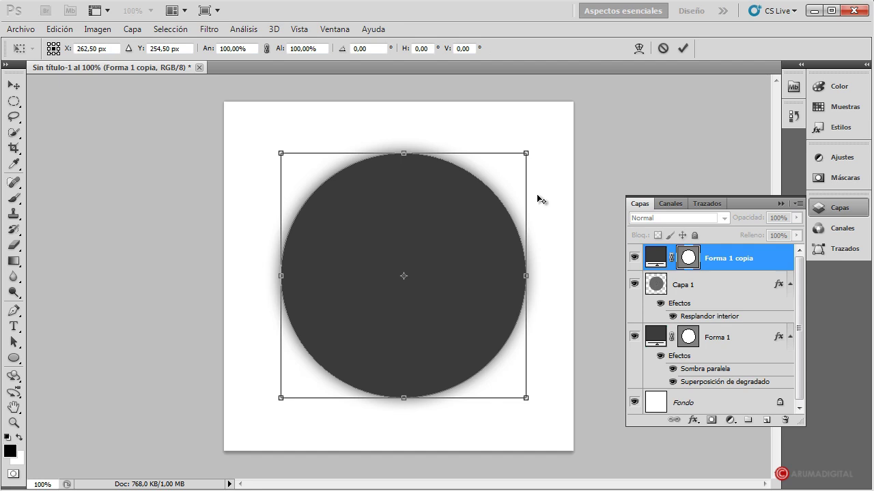
pyautogui.moveTo(527, 152); pyautogui.dragTo(509, 175)
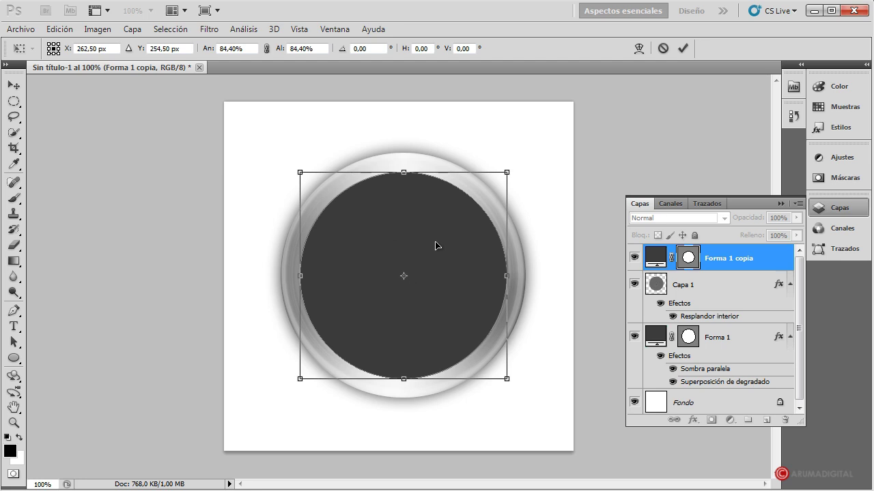
pyautogui.press('Return')
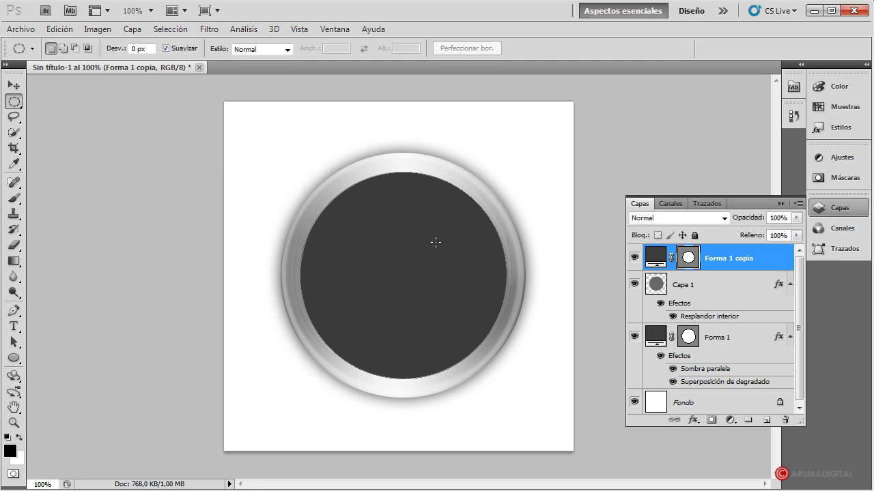
# Step: Convert Forma 1 copia to a Smart Object, then rasterize it into pixels
pyautogui.rightClick(732, 255)
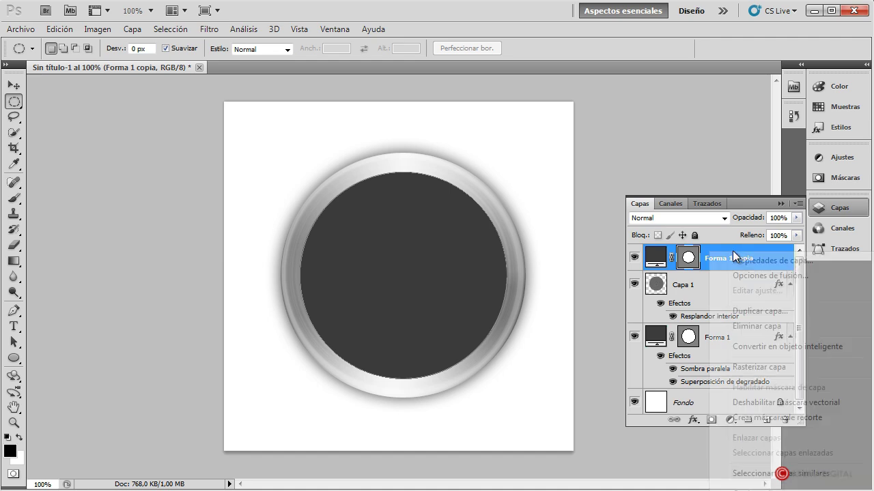
pyautogui.click(783, 347)
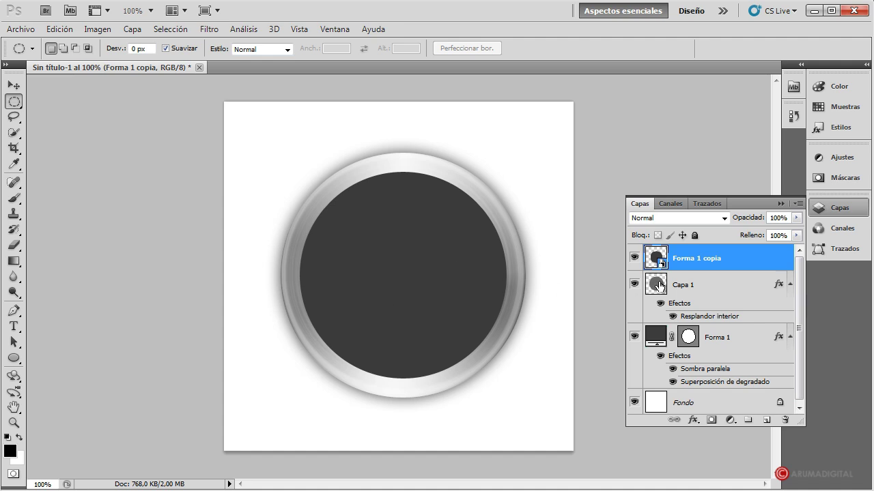
pyautogui.rightClick(742, 256)
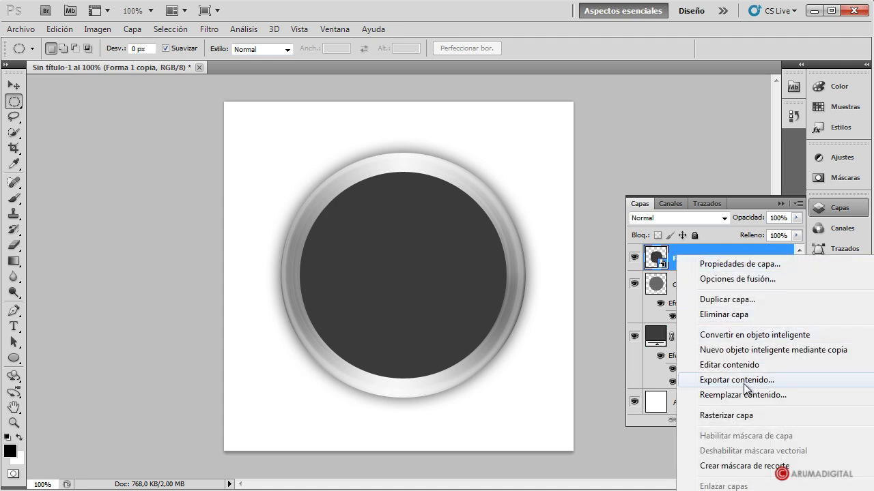
pyautogui.click(741, 415)
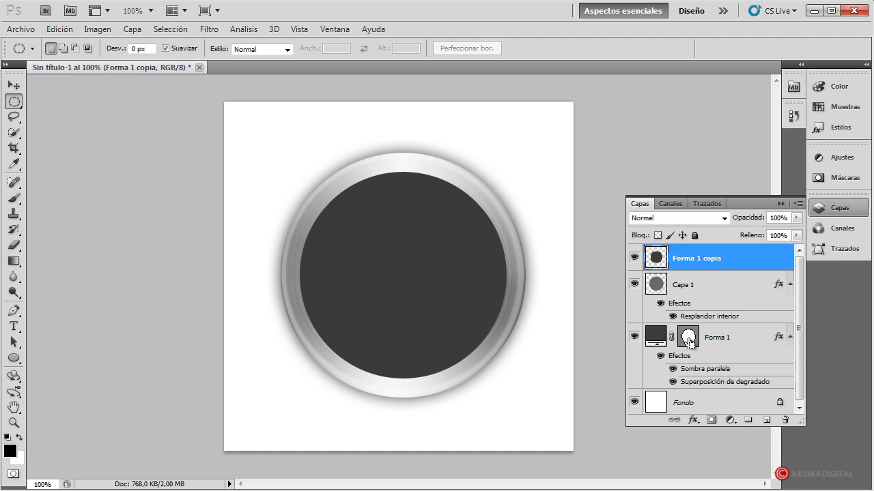
# Step: Load the circle as a selection, shrink it to 83.5%, and delete the dark centre
pyautogui.keyDown('ctrl'); pyautogui.click(689, 342); pyautogui.keyUp('ctrl')
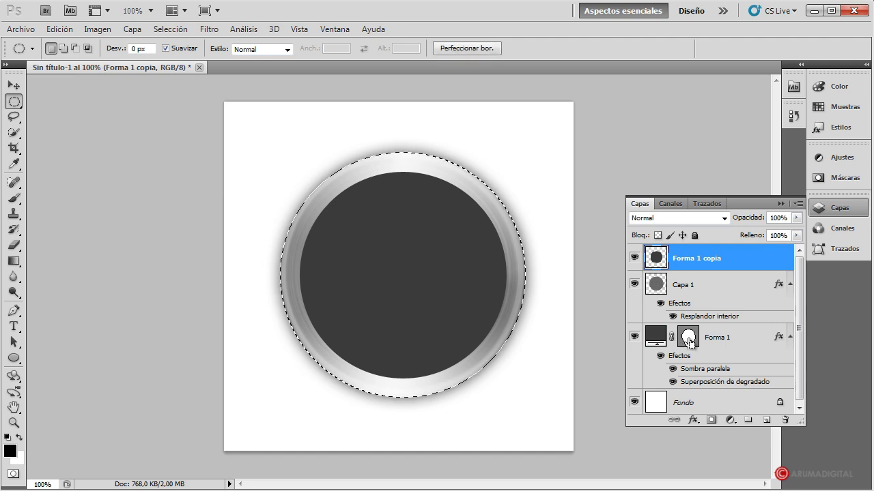
pyautogui.keyDown('ctrl'); pyautogui.click(656, 258); pyautogui.keyUp('ctrl')
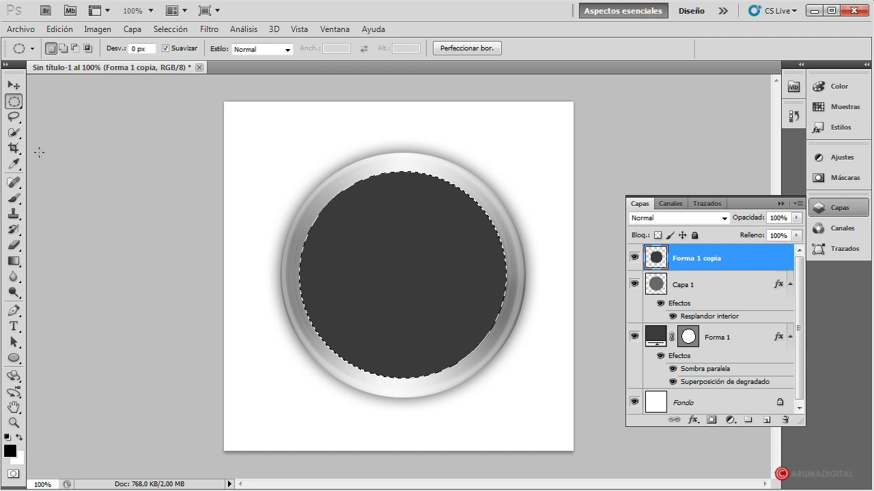
pyautogui.rightClick(388, 230)
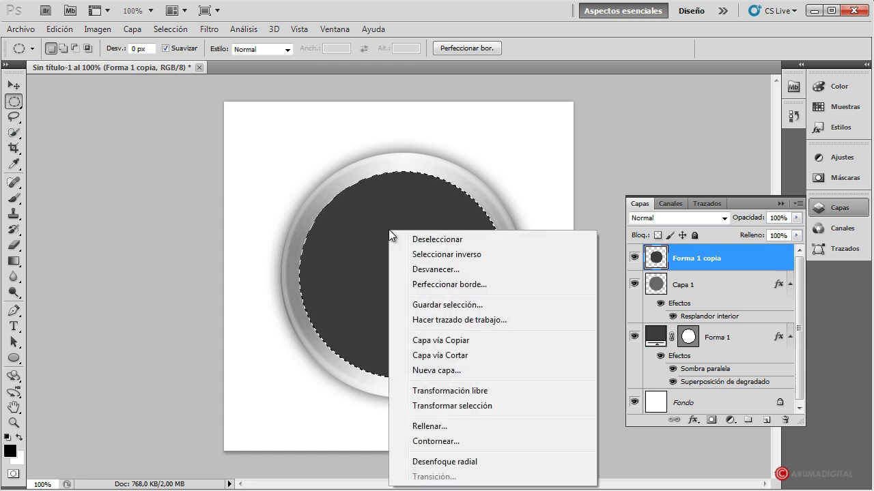
pyautogui.click(450, 407)
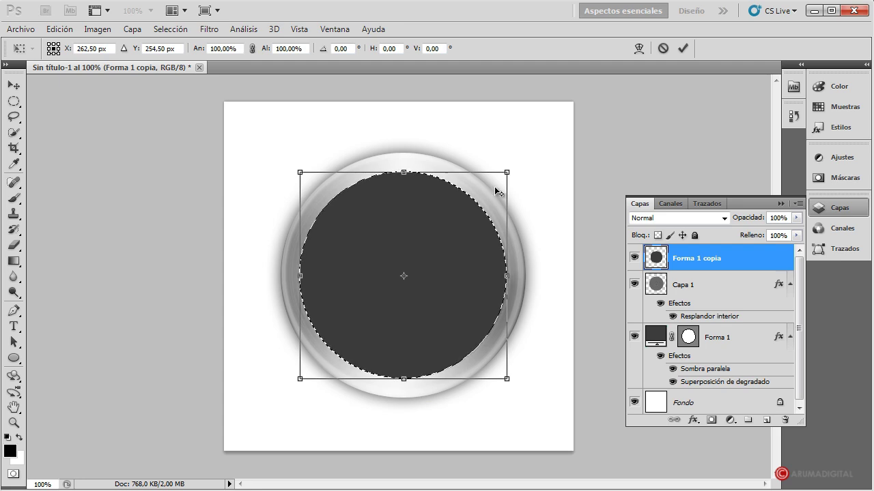
pyautogui.moveTo(506, 172); pyautogui.dragTo(487, 188)
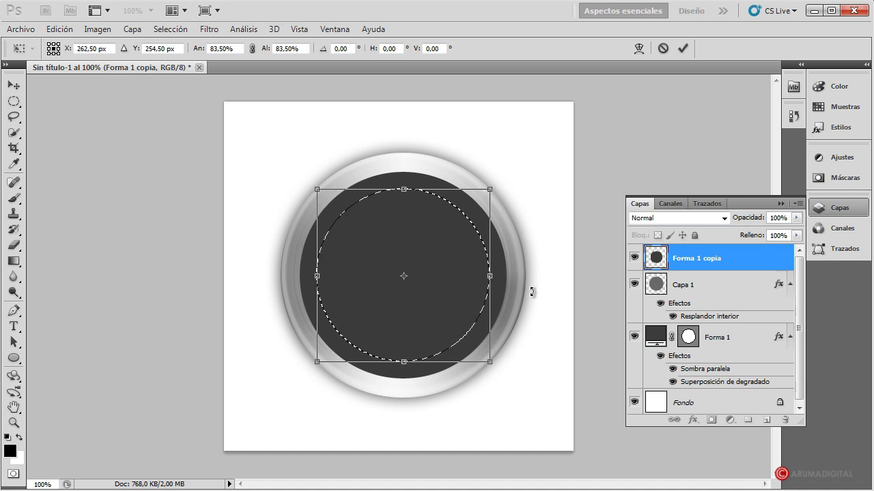
pyautogui.press('Return')
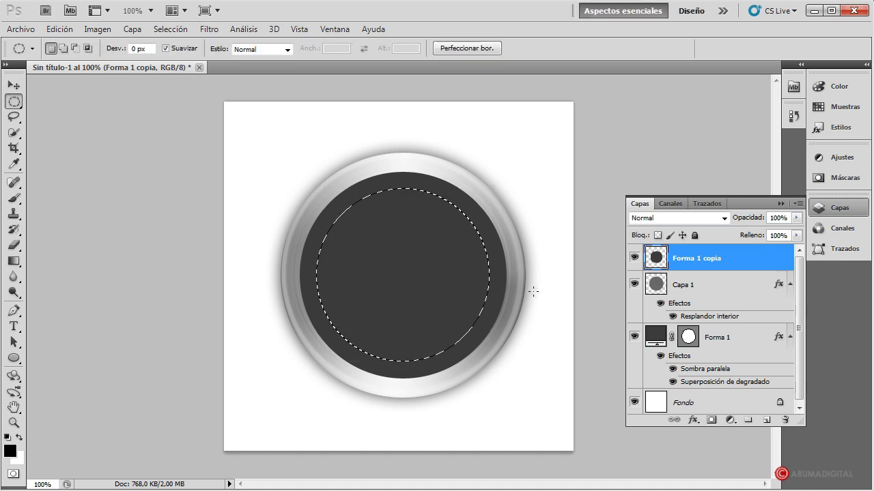
pyautogui.press('Delete')
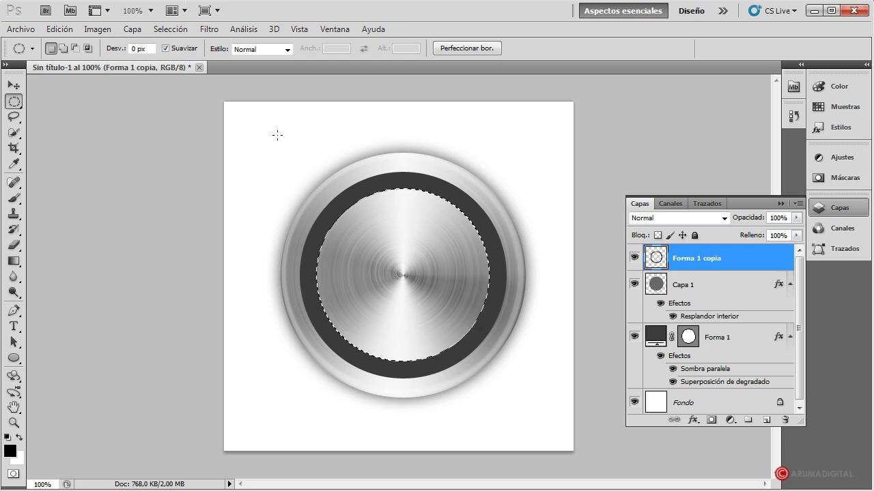
# Step: Enlarge the circular selection to about 105% around its centre
pyautogui.rightClick(389, 252)
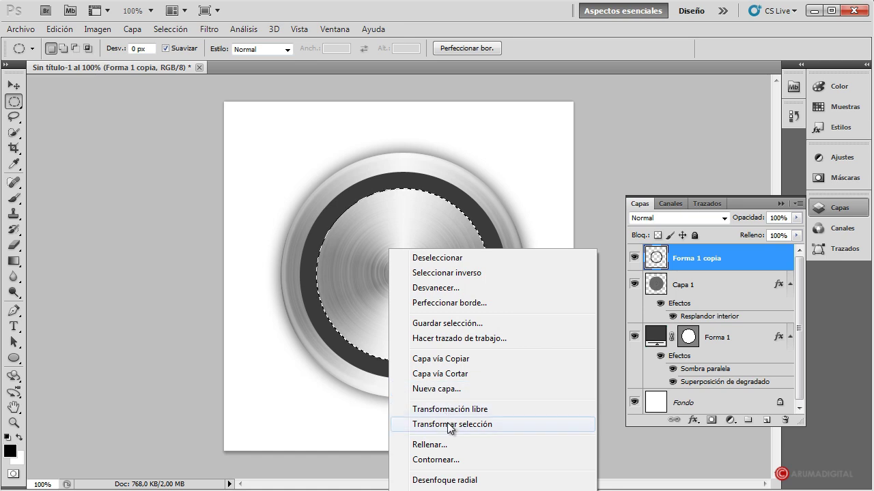
pyautogui.click(452, 424)
pyautogui.moveTo(490, 189); pyautogui.dragTo(493, 185)
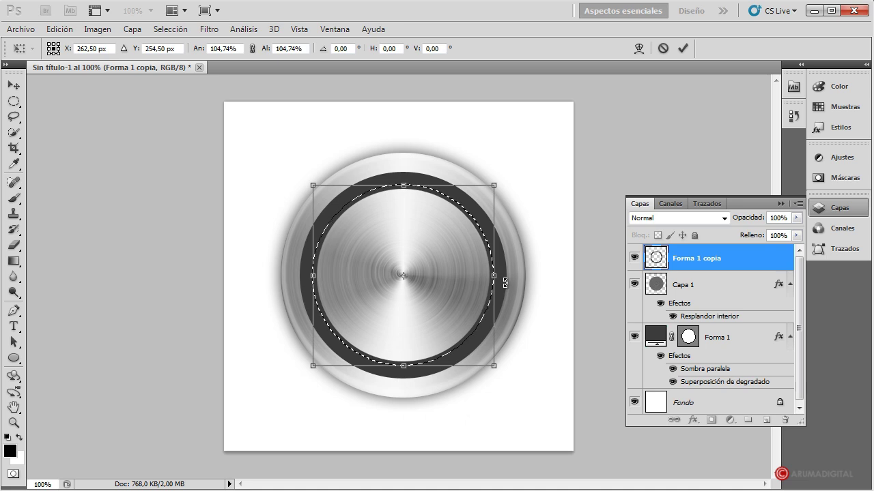
pyautogui.press('Return')
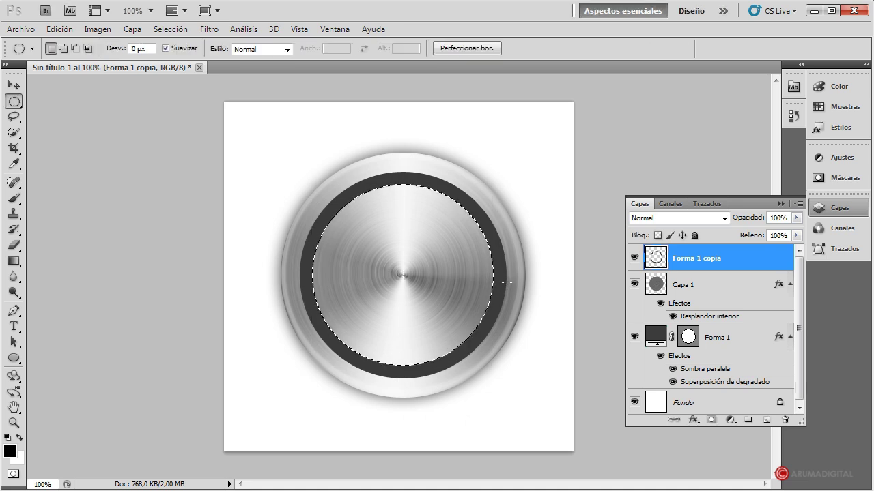
pyautogui.click(170, 30)
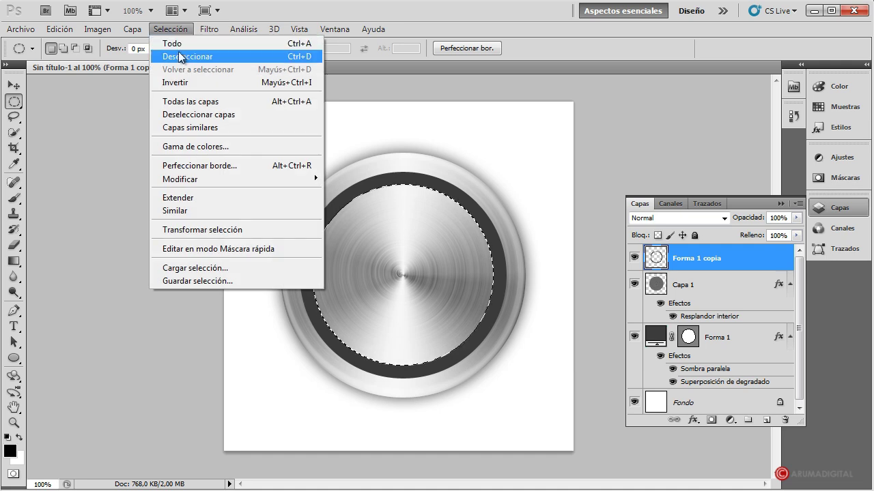
pyautogui.click(445, 140)
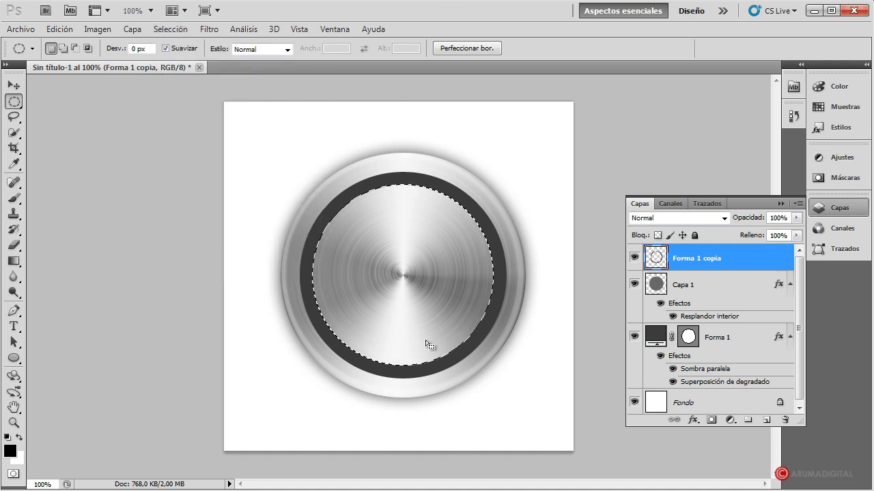
# Step: Shrink the circular selection to about 71% around its centre
pyautogui.rightClick(423, 259)
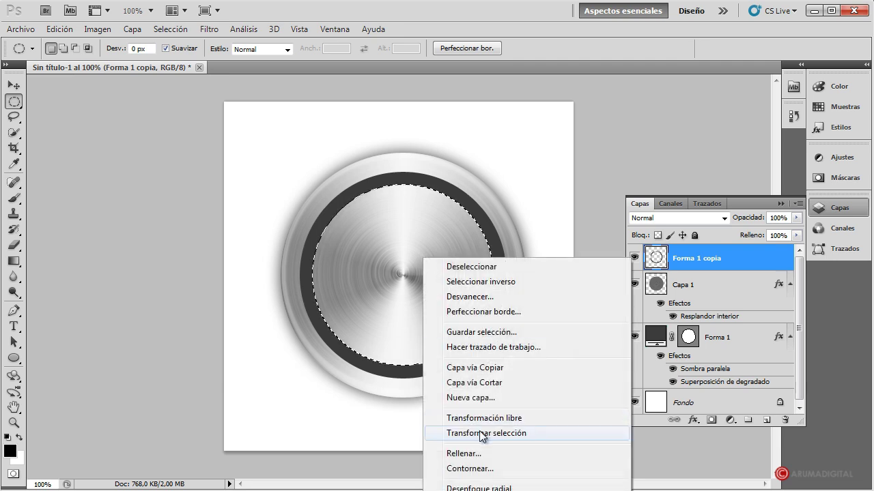
pyautogui.click(483, 377)
pyautogui.moveTo(493, 185); pyautogui.dragTo(475, 204)
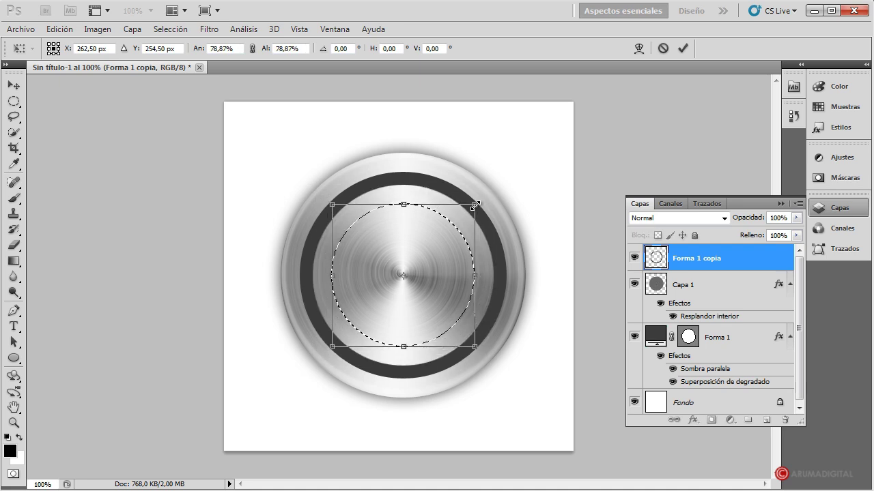
pyautogui.moveTo(475, 205); pyautogui.dragTo(470, 209)
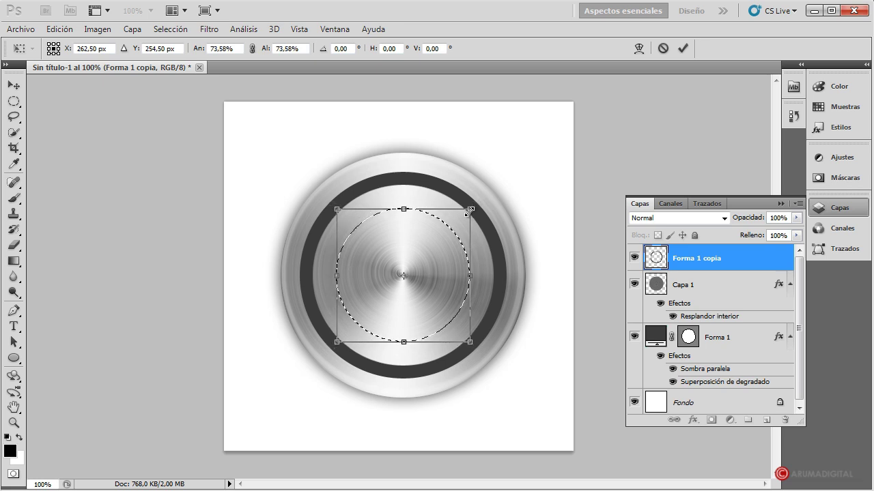
pyautogui.moveTo(469, 211); pyautogui.dragTo(467, 212)
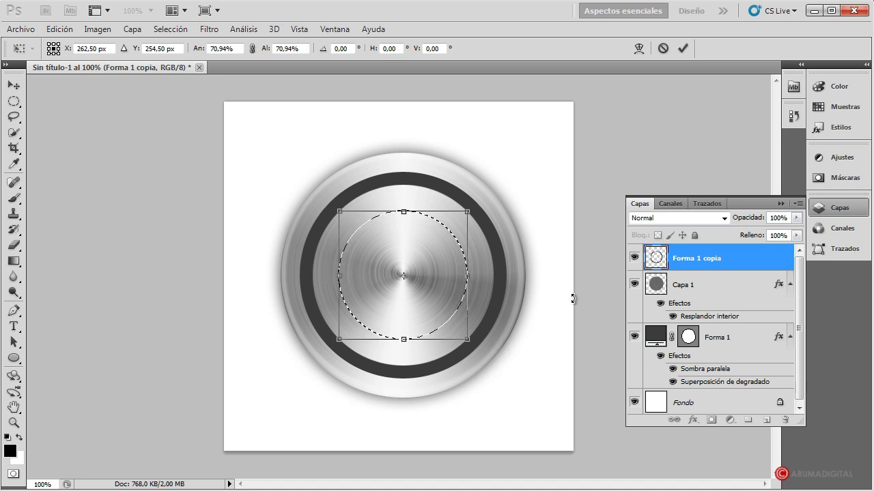
pyautogui.press('Return')
pyautogui.press('m')
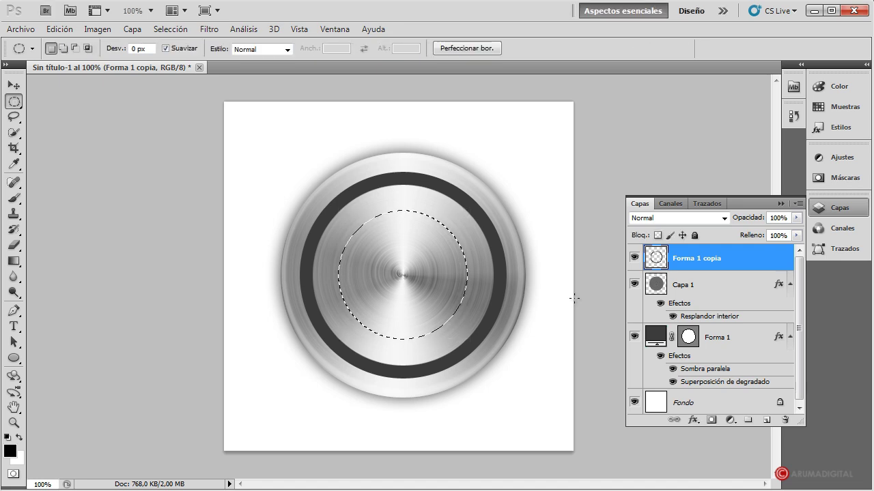
# Step: Fill the selection with the ring's dark grey sampled by Eyedropper, then deselect
pyautogui.press('alt')
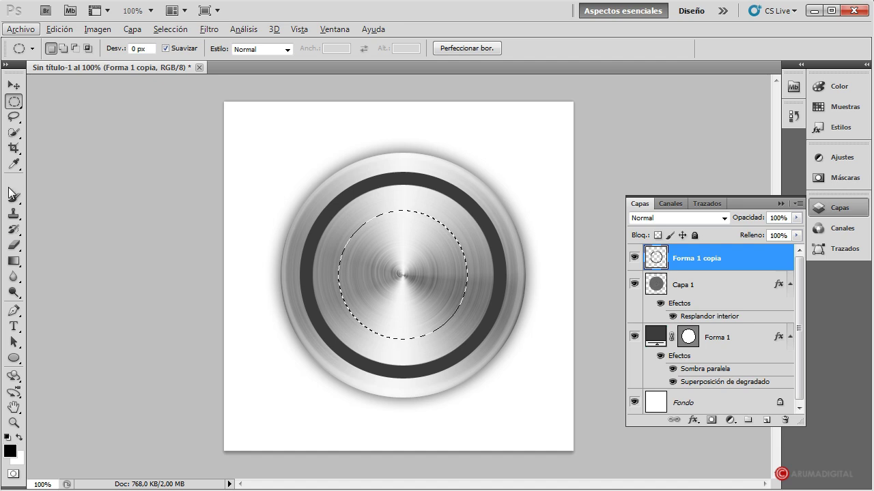
pyautogui.click(14, 164)
pyautogui.click(362, 187)
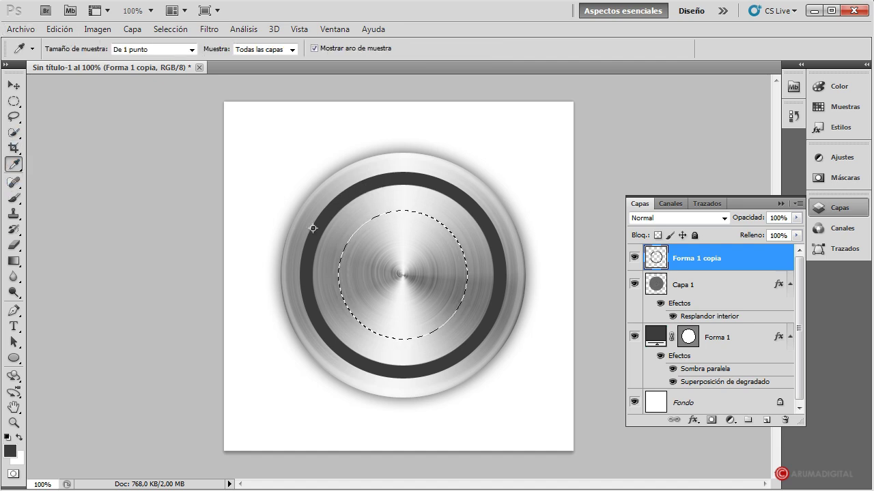
pyautogui.hotkey('alt', 'BackSpace')
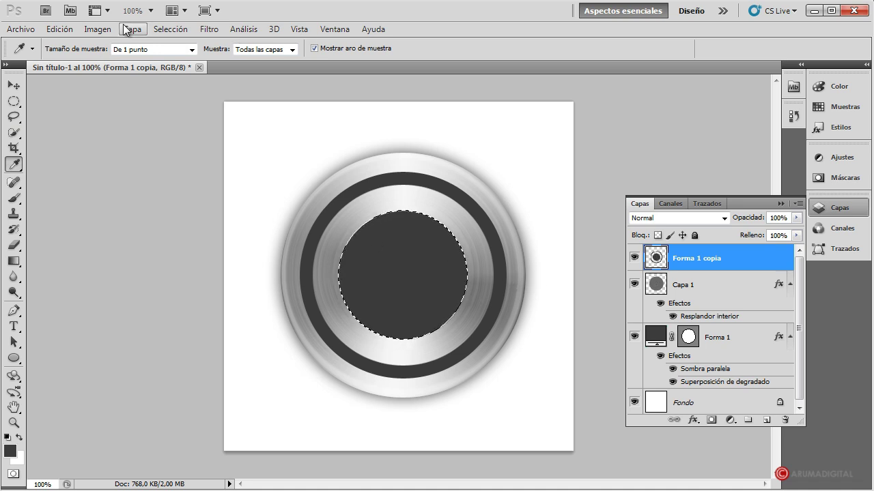
pyautogui.click(168, 29)
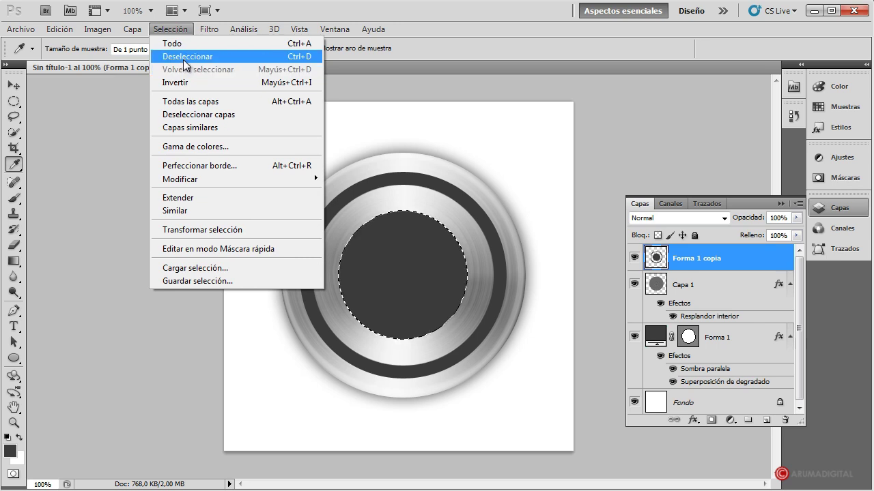
pyautogui.click(174, 57)
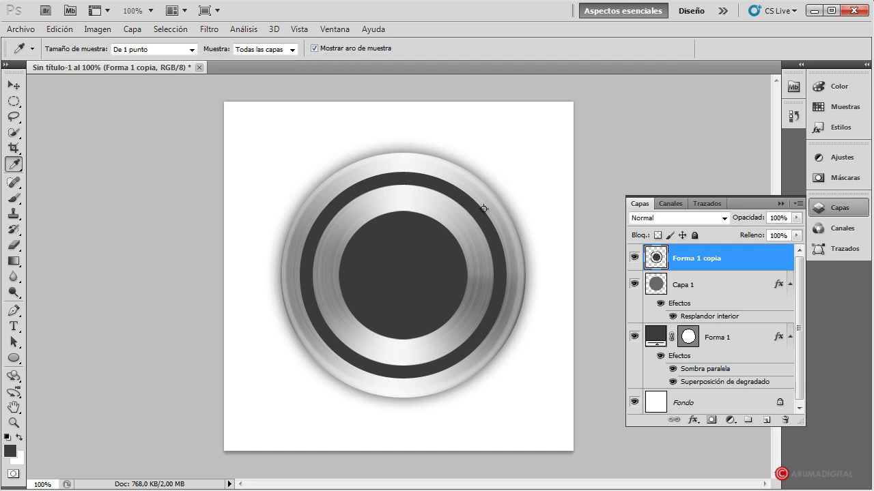
# Step: Add a Sombra interior to Forma 1 copia with 55% opacity and 2 px distance
pyautogui.press('h')
pyautogui.doubleClick(748, 256)
pyautogui.moveTo(586, 85); pyautogui.dragTo(652, 135)
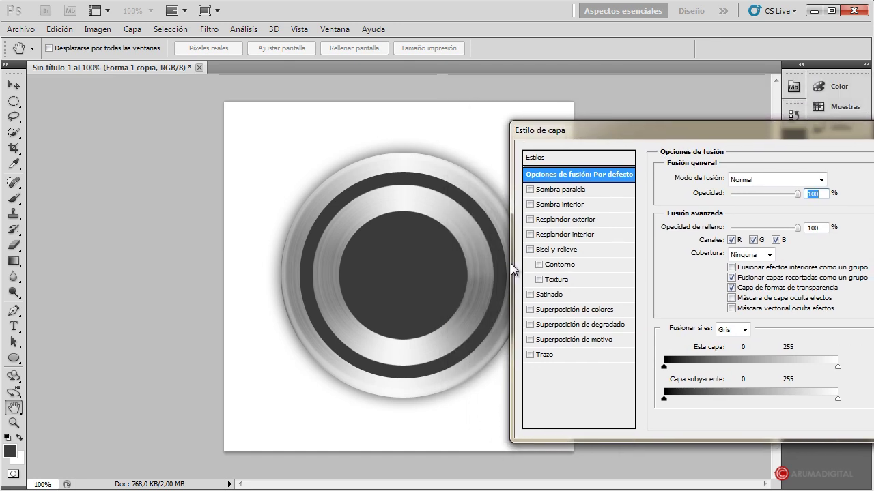
pyautogui.click(530, 204)
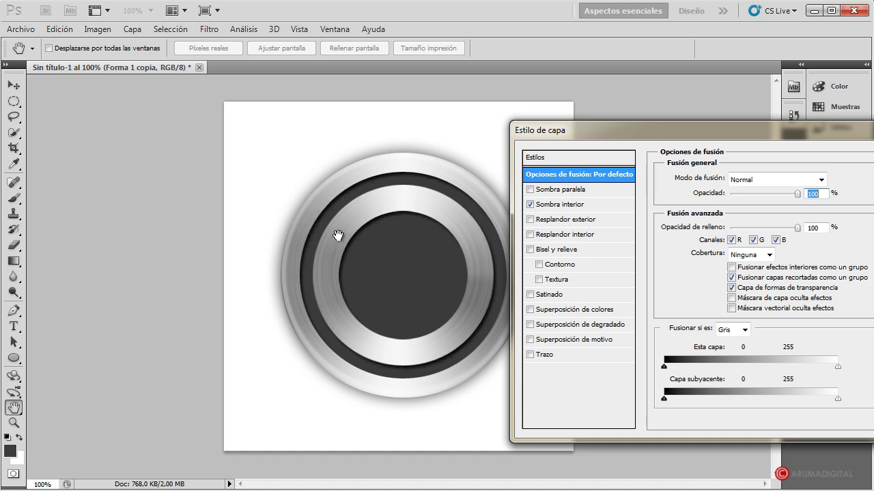
pyautogui.moveTo(635, 134); pyautogui.dragTo(685, 120)
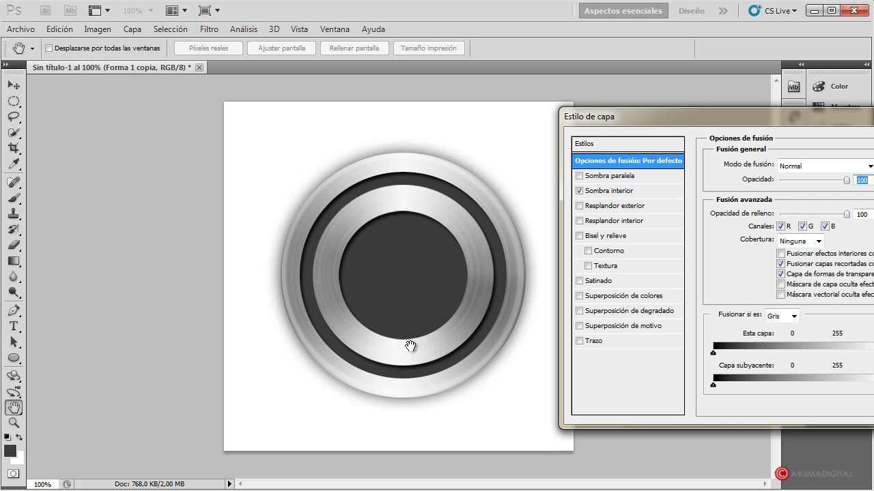
pyautogui.click(618, 191)
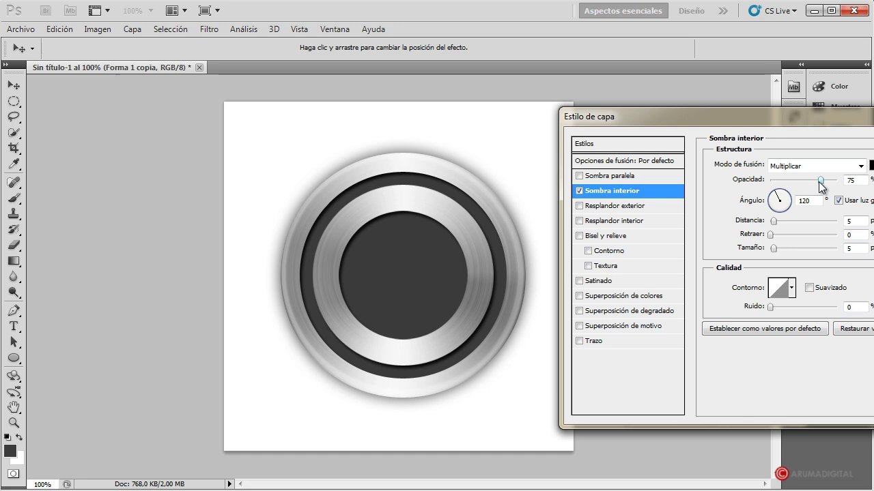
pyautogui.moveTo(808, 180); pyautogui.dragTo(807, 180)
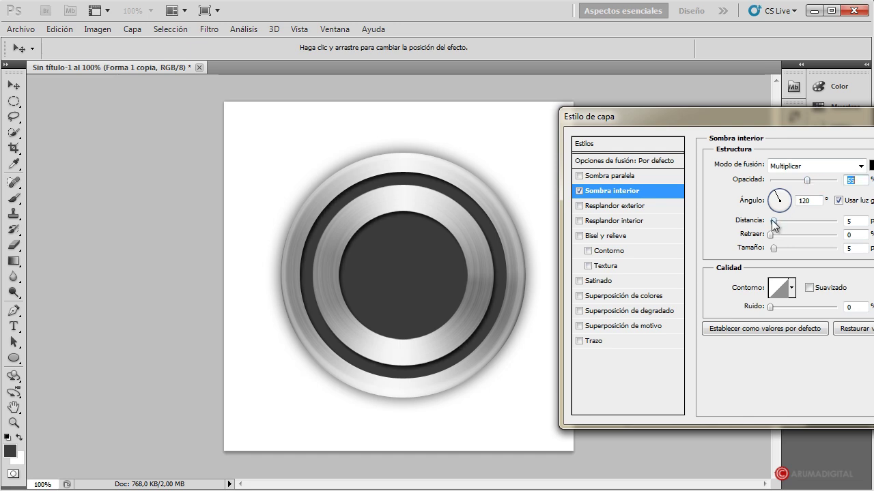
pyautogui.moveTo(773, 222); pyautogui.dragTo(769, 221)
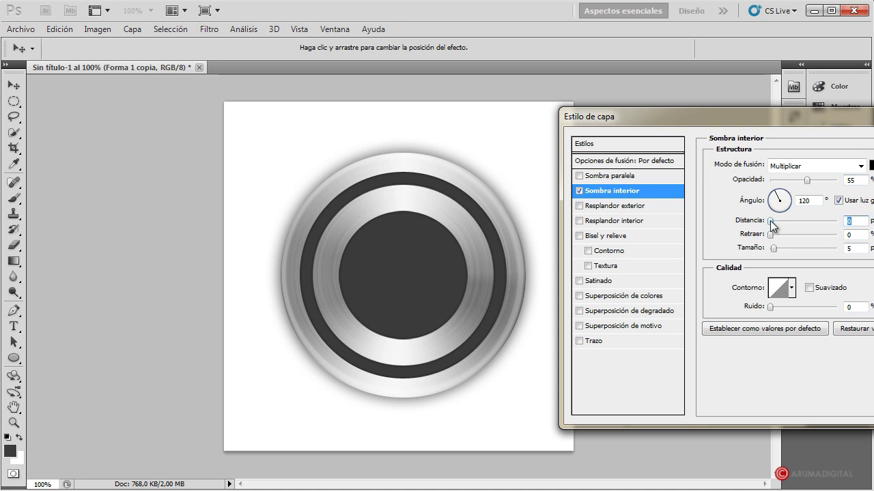
pyautogui.moveTo(770, 221); pyautogui.dragTo(772, 222)
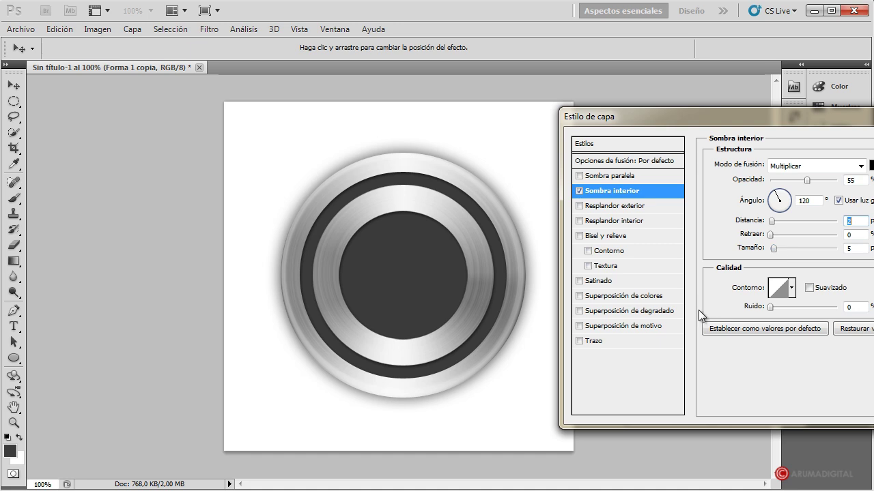
pyautogui.moveTo(755, 116); pyautogui.dragTo(637, 103)
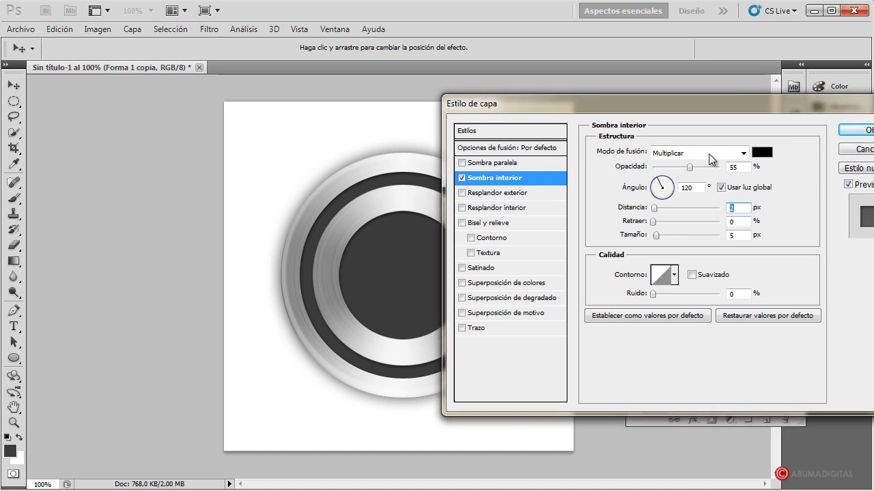
pyautogui.click(856, 129)
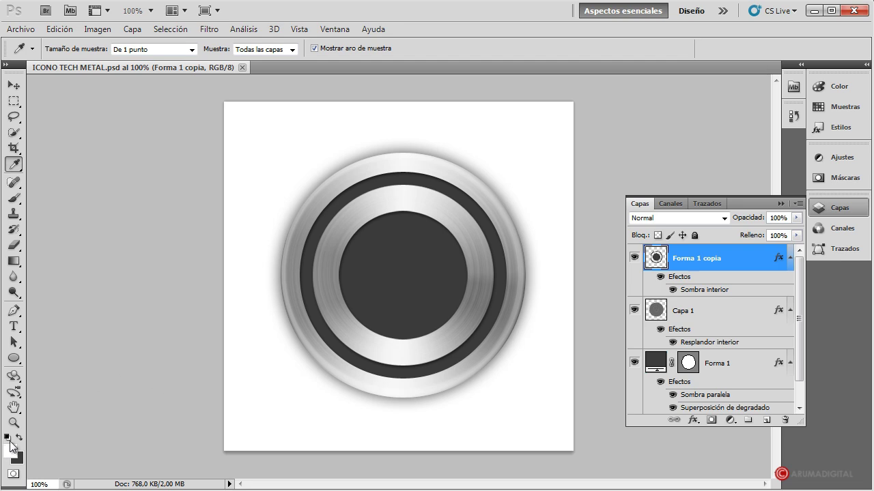
# Step: Draw the radiation-trefoil custom shape over the dark centre disc as a new Forma 2 layer
pyautogui.click(13, 359)
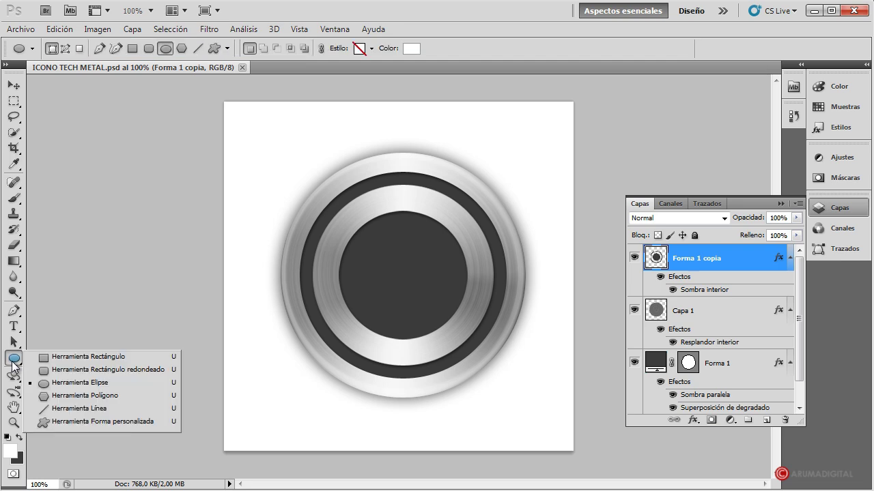
pyautogui.click(99, 422)
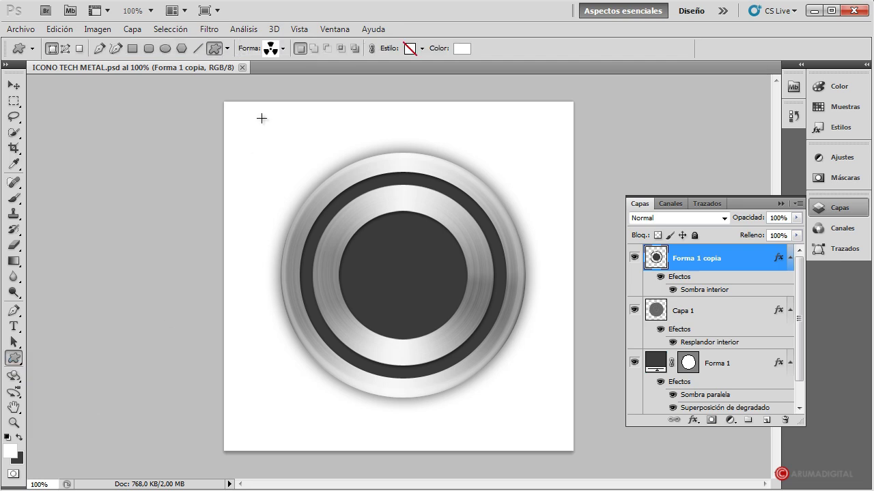
pyautogui.click(284, 48)
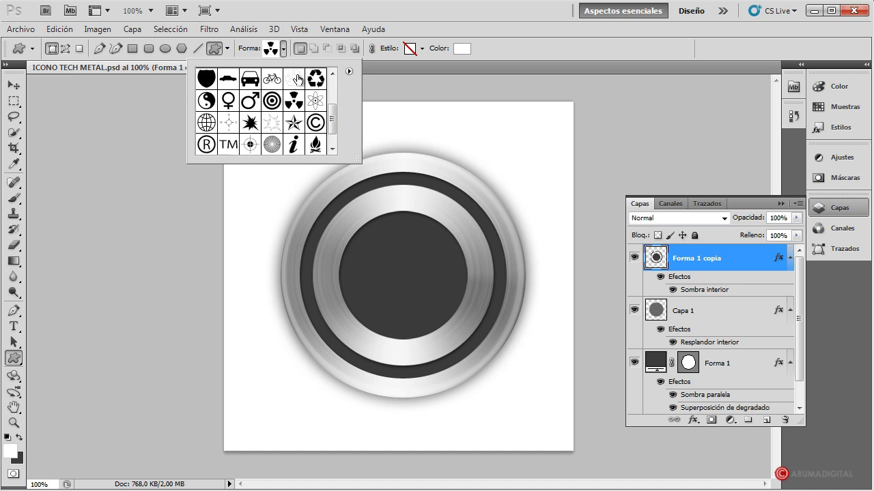
pyautogui.click(350, 70)
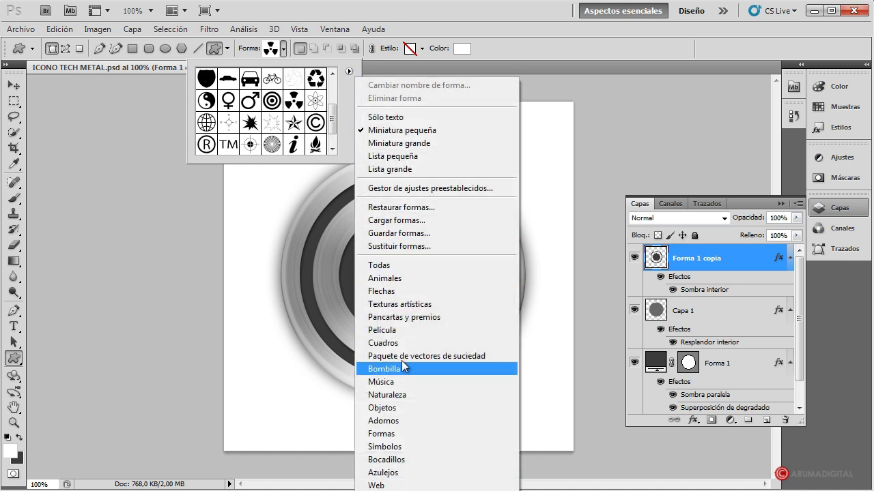
pyautogui.click(332, 120)
pyautogui.moveTo(333, 120); pyautogui.dragTo(335, 114)
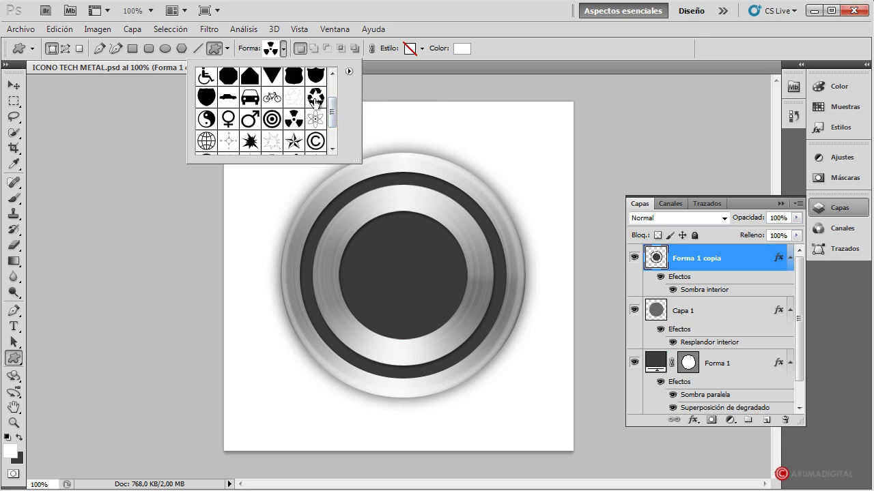
pyautogui.click(293, 119)
pyautogui.click(477, 22)
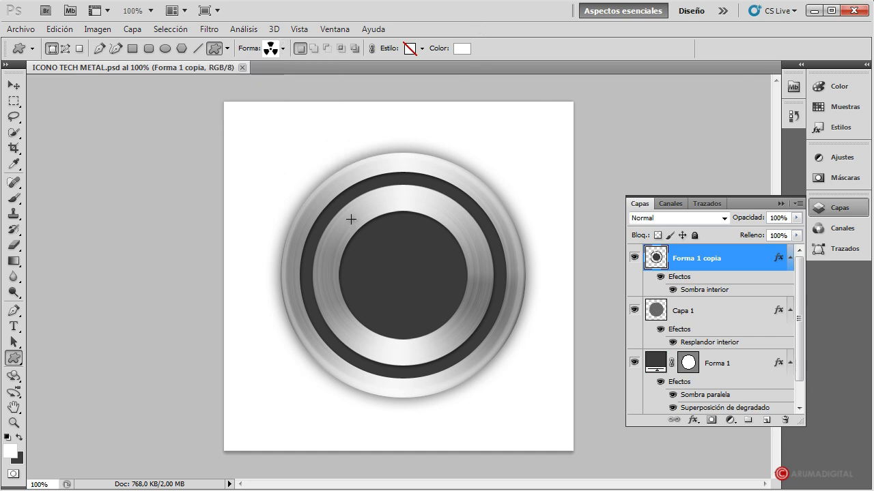
pyautogui.moveTo(347, 222); pyautogui.dragTo(438, 344)
pyautogui.moveTo(439, 343); pyautogui.dragTo(434, 341)
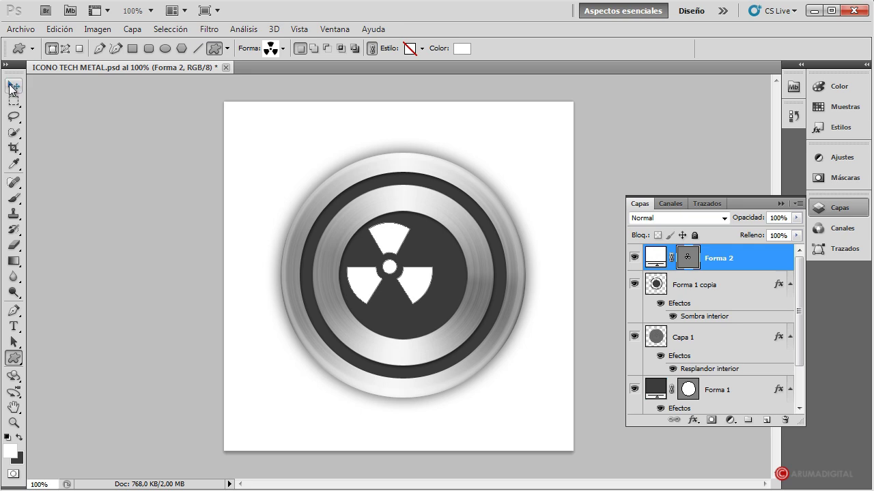
# Step: Centre the radiation symbol on the dark disc and reselect Forma 2
pyautogui.click(10, 87)
pyautogui.moveTo(389, 271); pyautogui.dragTo(403, 279)
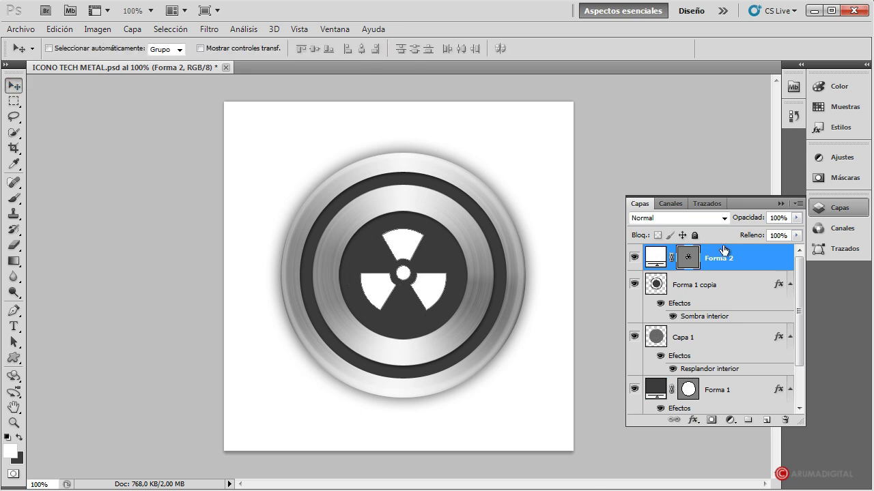
pyautogui.click(740, 298)
pyautogui.click(751, 260)
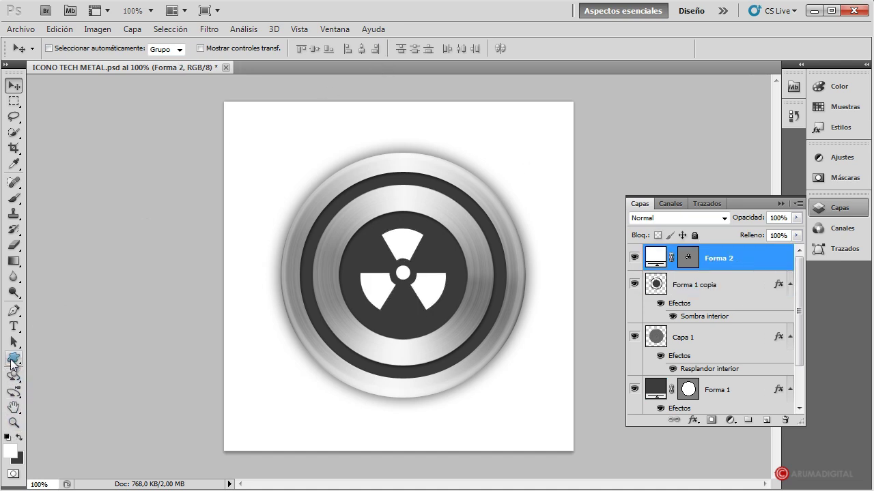
# Step: Change the radiation symbol's fill colour to bright red #fb0000
pyautogui.click(14, 358)
pyautogui.click(686, 257)
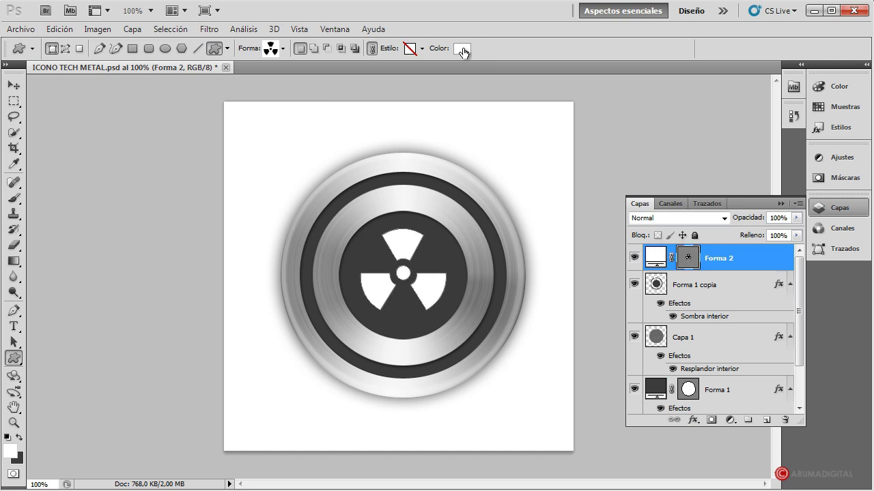
pyautogui.click(462, 51)
pyautogui.moveTo(590, 238); pyautogui.dragTo(671, 179)
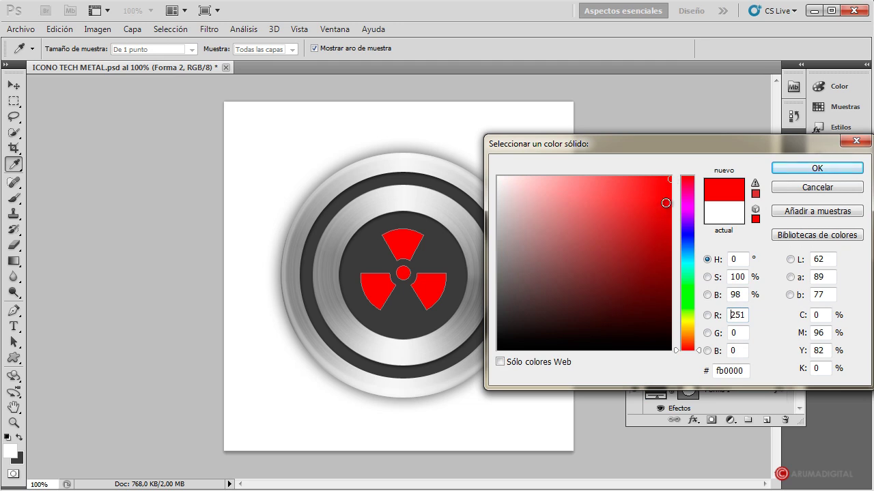
pyautogui.click(795, 170)
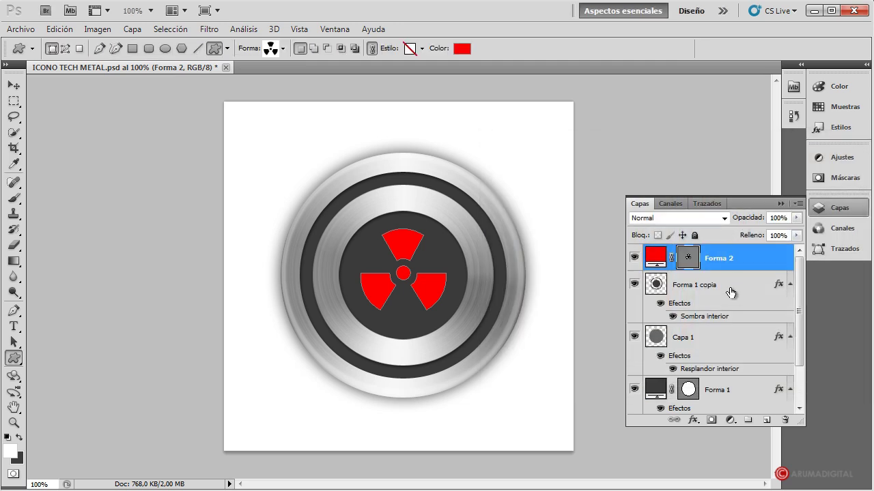
pyautogui.click(732, 293)
# Step: Give the red symbol an inner shadow: 0 px distance, 37% choke, 87% opacity, 3 px size
pyautogui.doubleClick(755, 255)
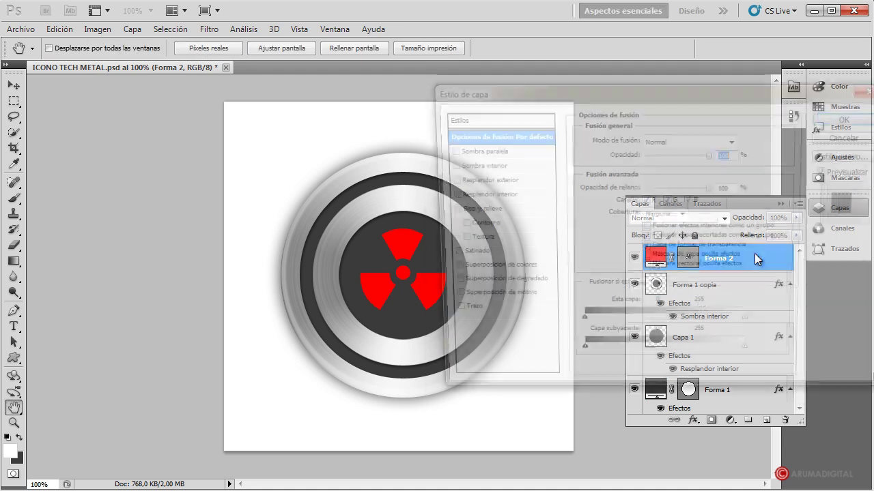
pyautogui.moveTo(592, 92); pyautogui.dragTo(649, 79)
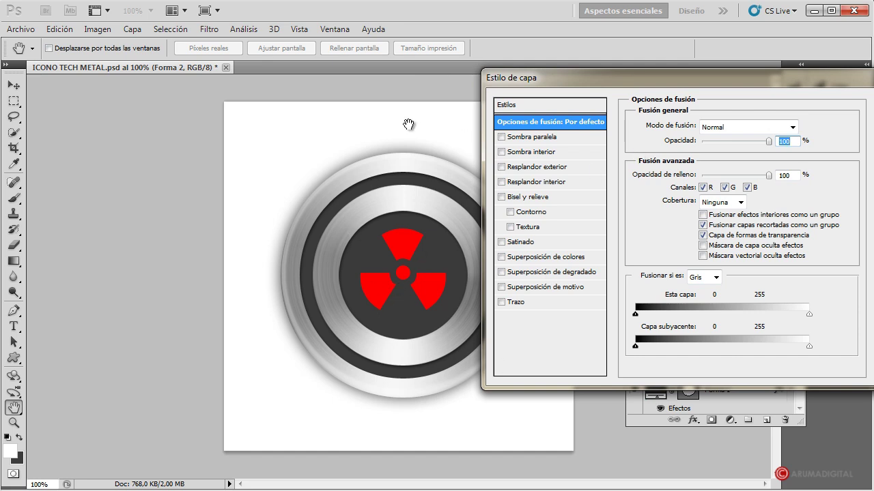
pyautogui.click(513, 152)
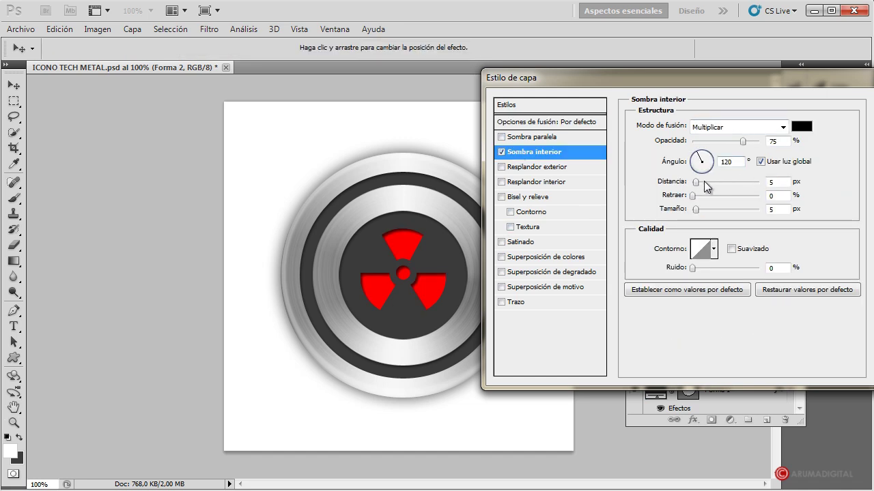
pyautogui.moveTo(695, 182); pyautogui.dragTo(688, 182)
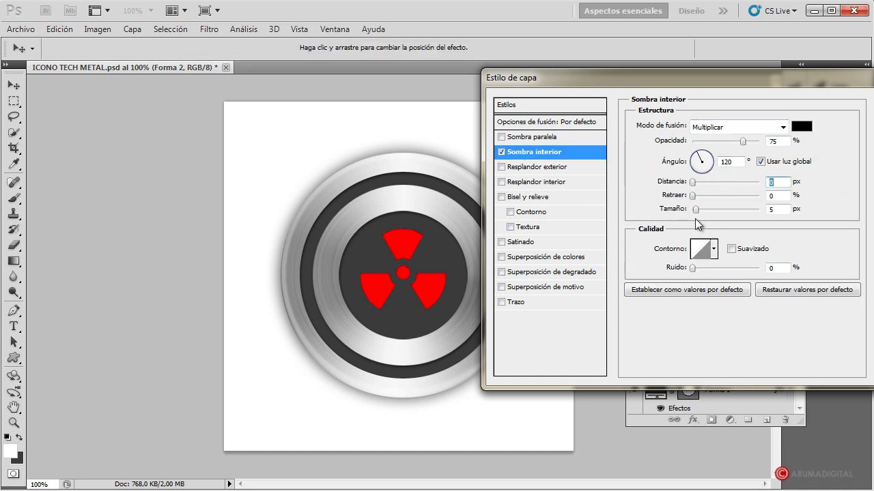
pyautogui.moveTo(697, 196); pyautogui.dragTo(717, 196)
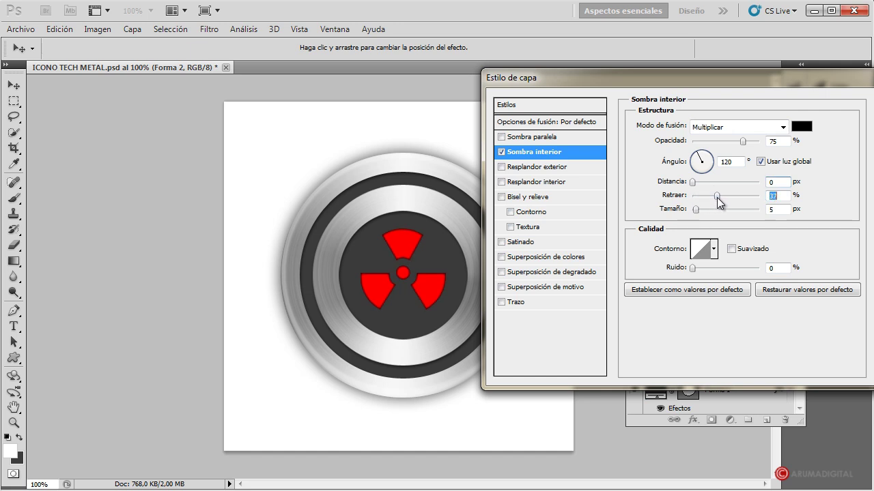
pyautogui.moveTo(742, 141); pyautogui.dragTo(750, 141)
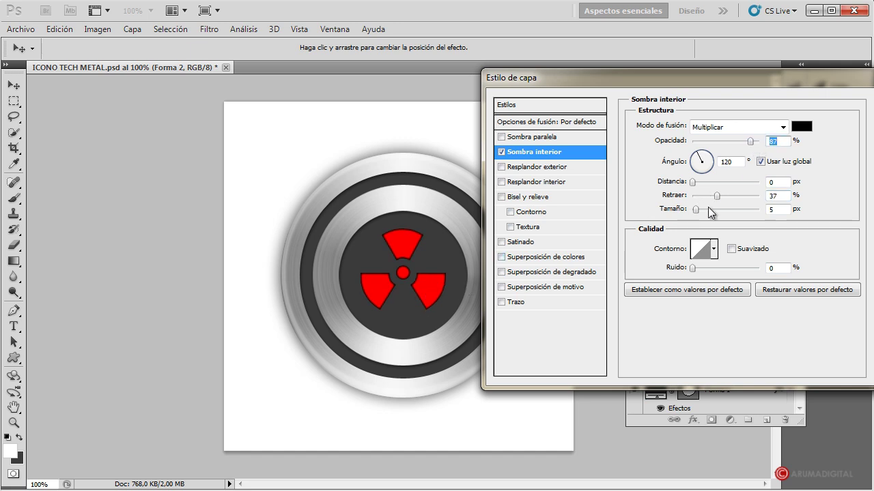
pyautogui.moveTo(694, 211); pyautogui.dragTo(695, 210)
pyautogui.press('Down')
pyautogui.moveTo(694, 210); pyautogui.dragTo(696, 211)
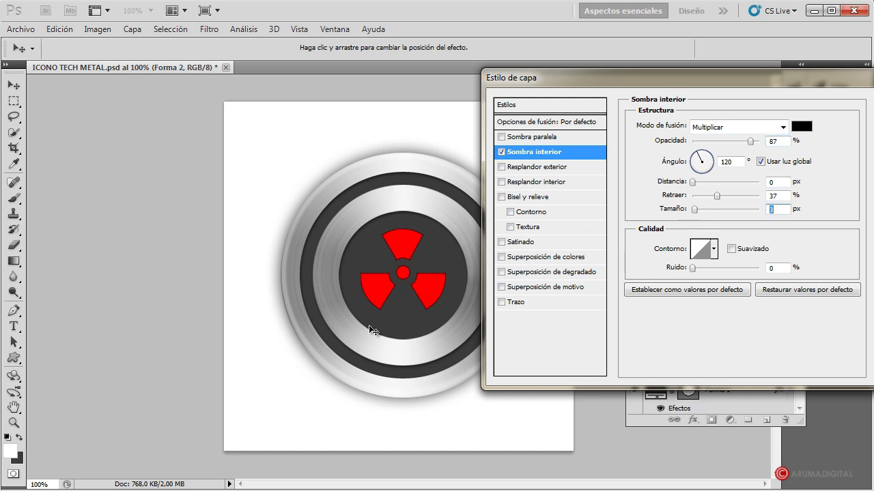
# Step: Enable Inner Glow in a pale yellow, sourced from the Center, with 14% choke
pyautogui.click(527, 184)
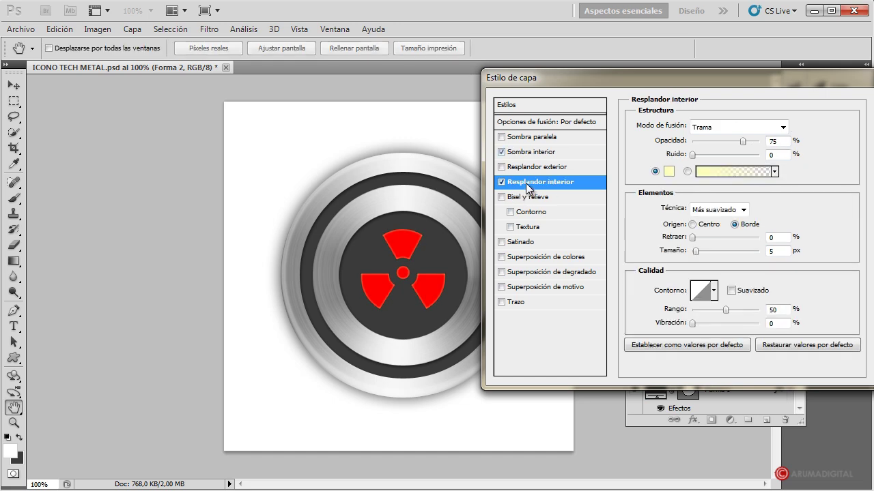
pyautogui.click(668, 172)
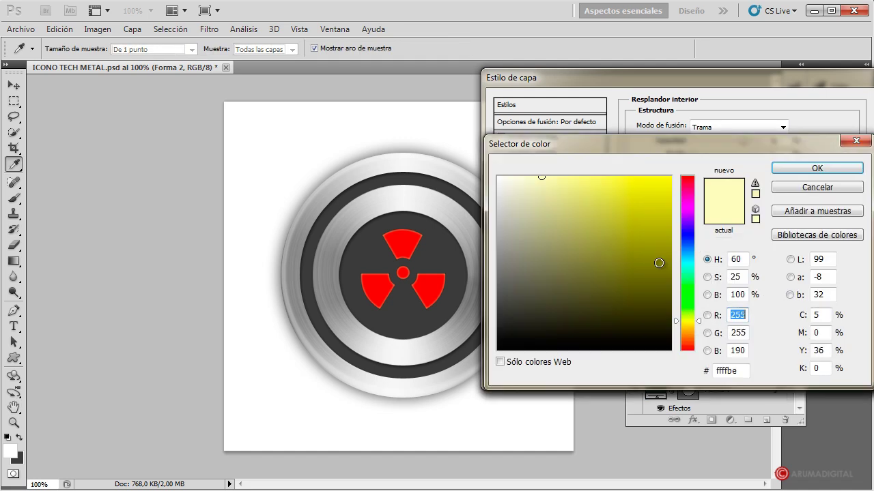
pyautogui.moveTo(575, 199); pyautogui.dragTo(538, 177)
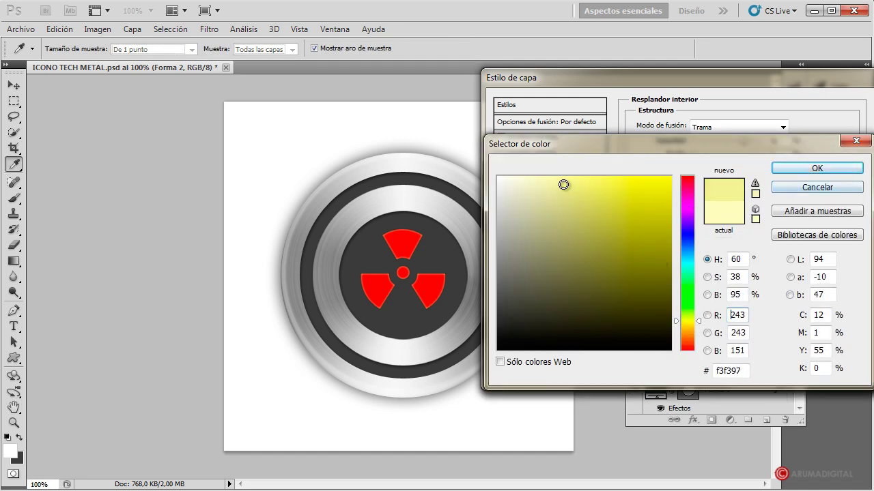
pyautogui.click(686, 335)
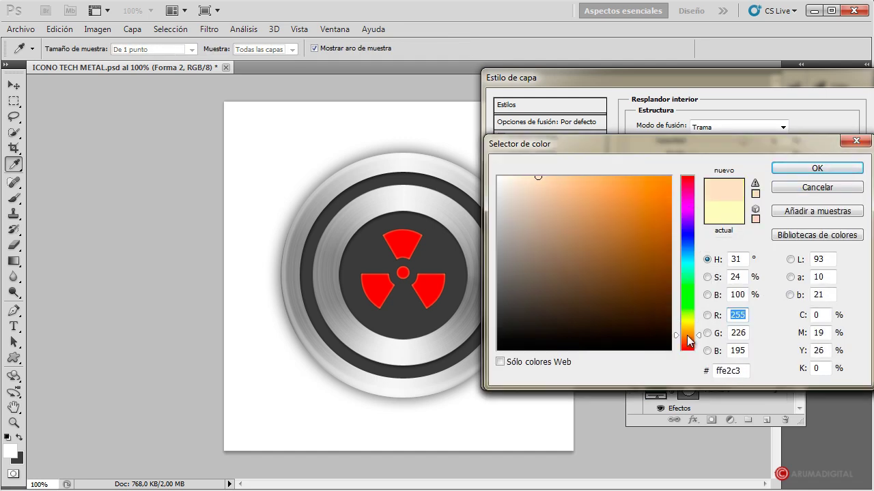
pyautogui.moveTo(686, 337); pyautogui.dragTo(681, 329)
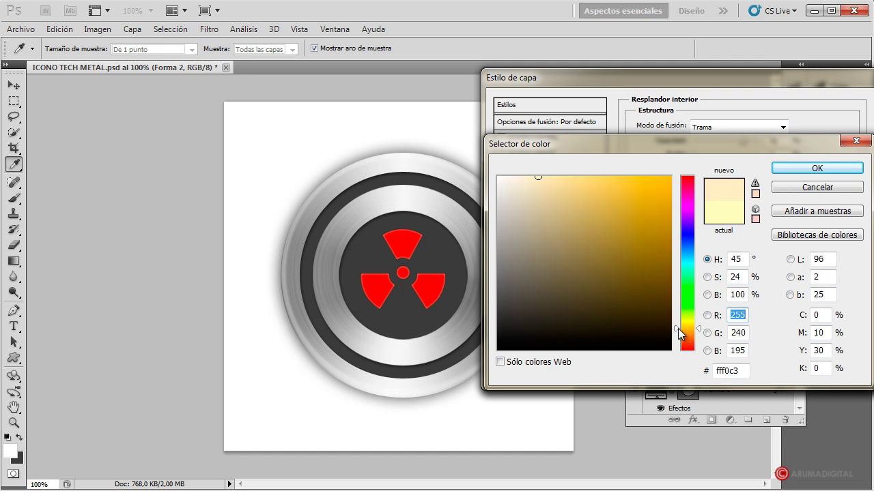
pyautogui.click(813, 170)
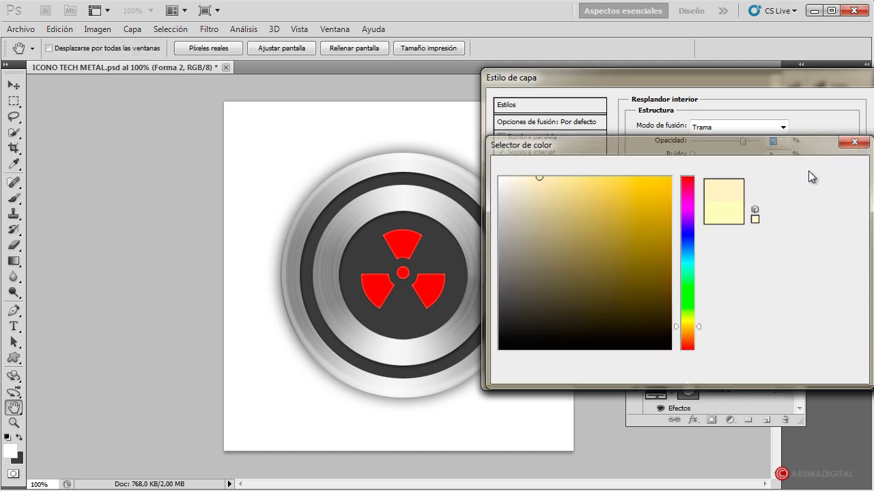
pyautogui.click(692, 225)
pyautogui.moveTo(693, 237)
pyautogui.mouseDown()
pyautogui.moveTo(701, 237)
pyautogui.moveTo(701, 251)
pyautogui.mouseUp()
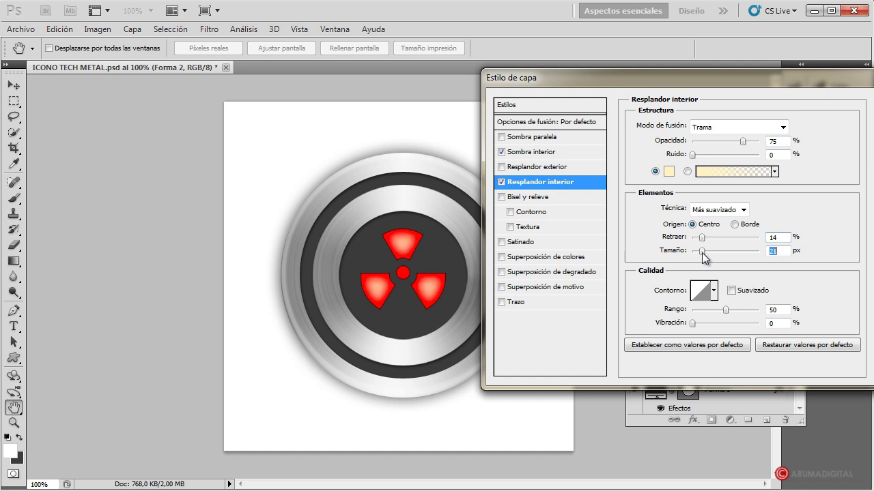
# Step: Change the inner glow colour to pure white and lower its opacity to 52%
pyautogui.click(669, 178)
pyautogui.click(499, 177)
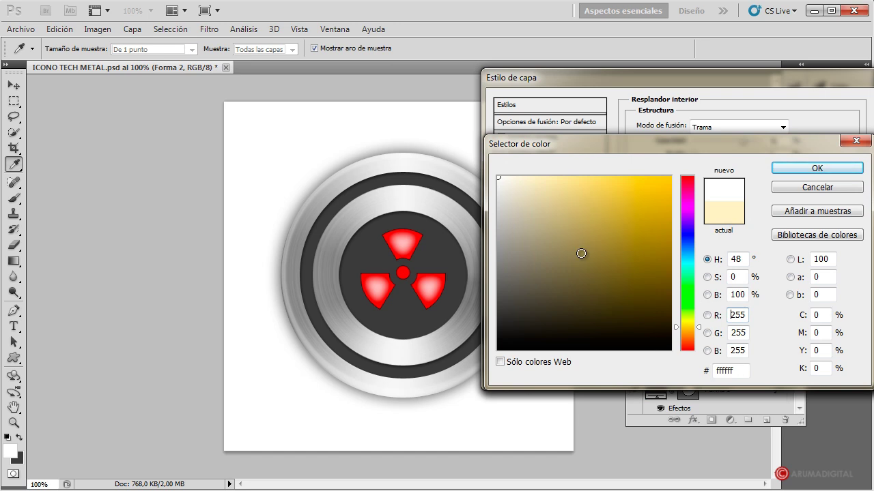
pyautogui.click(817, 168)
pyautogui.moveTo(742, 140); pyautogui.dragTo(727, 142)
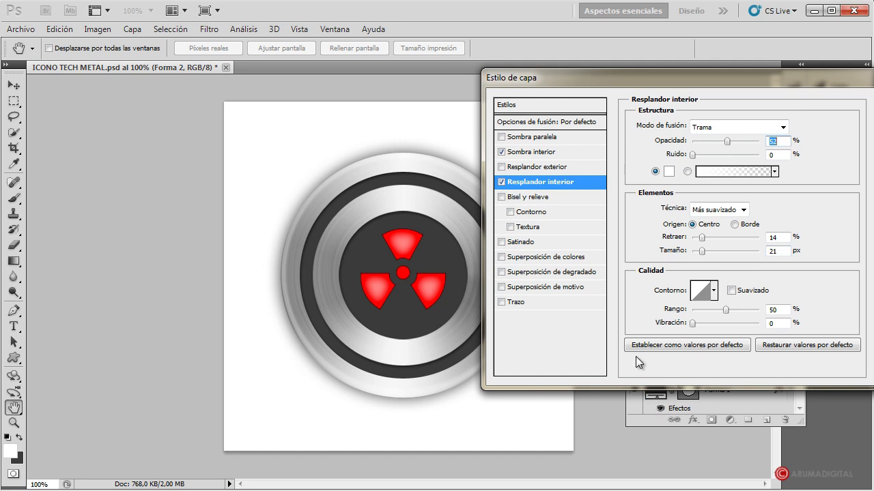
# Step: Try several inner glow contours, return to the linear contour, and adjust the jitter
pyautogui.click(713, 293)
pyautogui.click(701, 321)
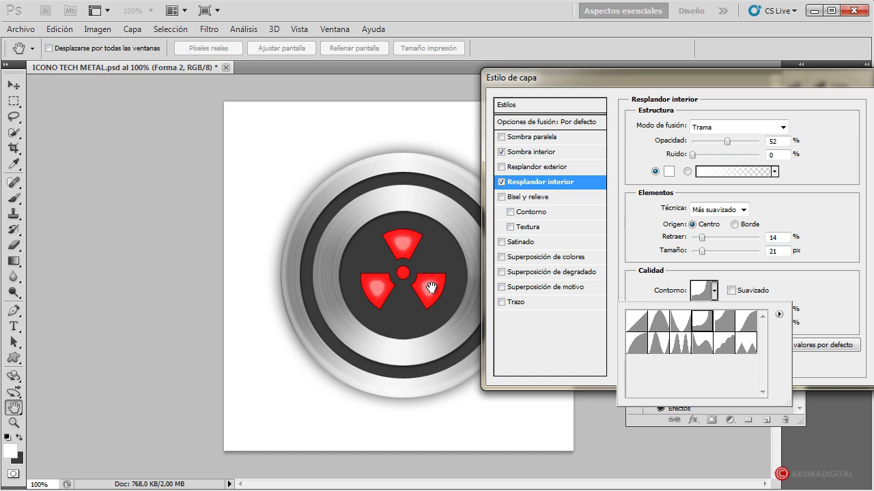
pyautogui.click(682, 347)
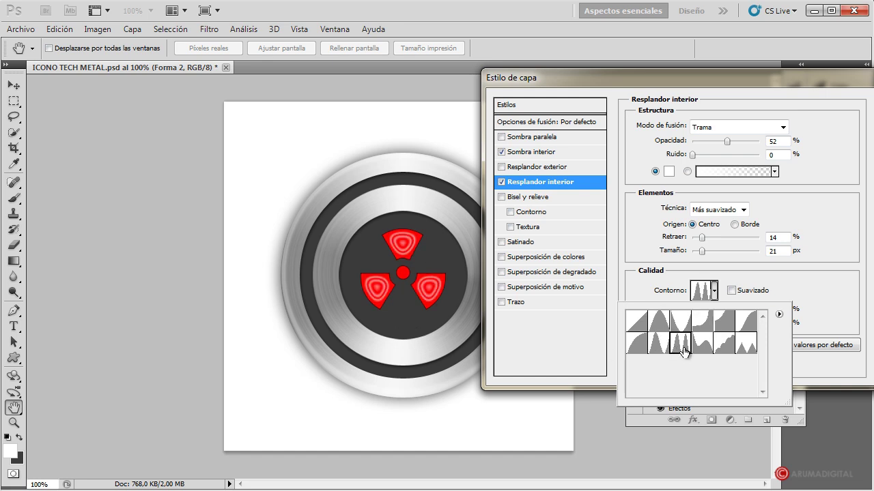
pyautogui.click(696, 325)
pyautogui.click(724, 326)
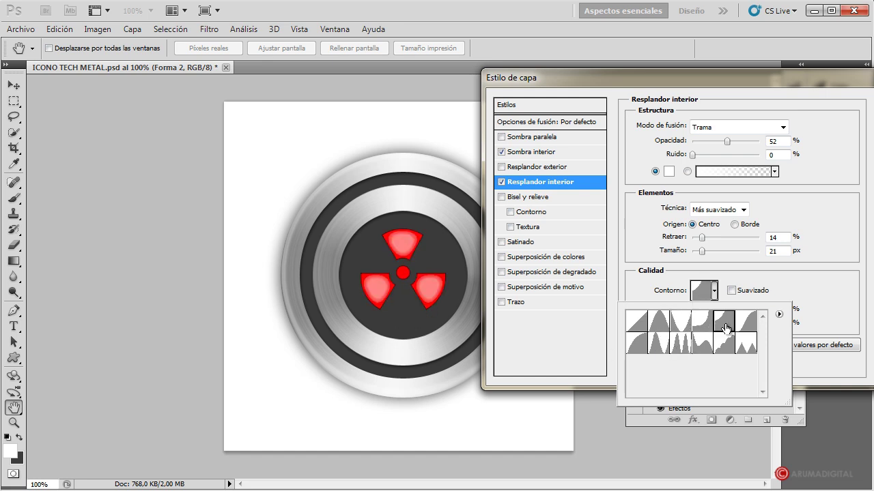
pyautogui.click(756, 326)
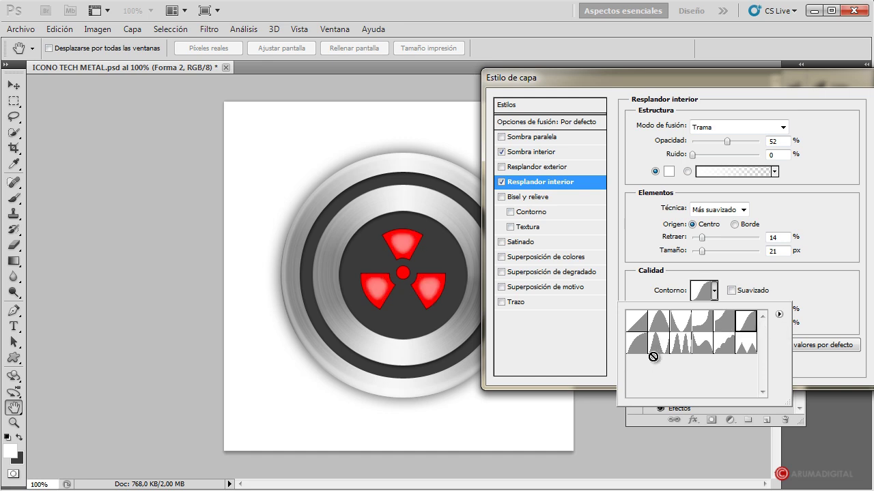
pyautogui.click(636, 323)
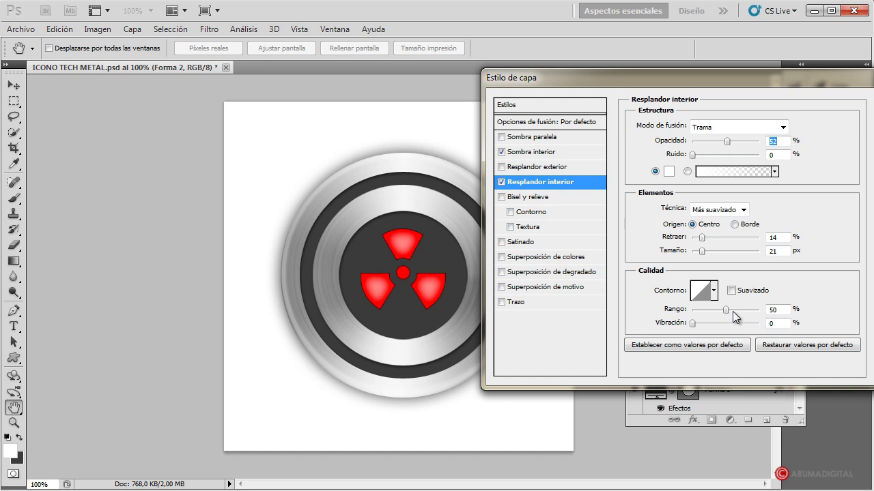
pyautogui.moveTo(692, 324)
pyautogui.mouseDown()
pyautogui.moveTo(751, 324)
pyautogui.moveTo(654, 325)
pyautogui.mouseUp()
# Step: Add a pure red (ff0000) outer glow with 7% spread and 10 px size
pyautogui.click(520, 167)
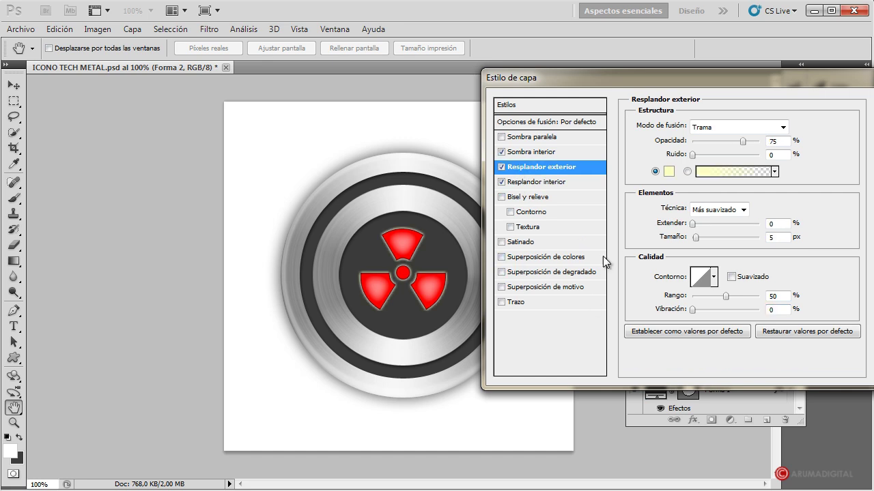
pyautogui.click(668, 171)
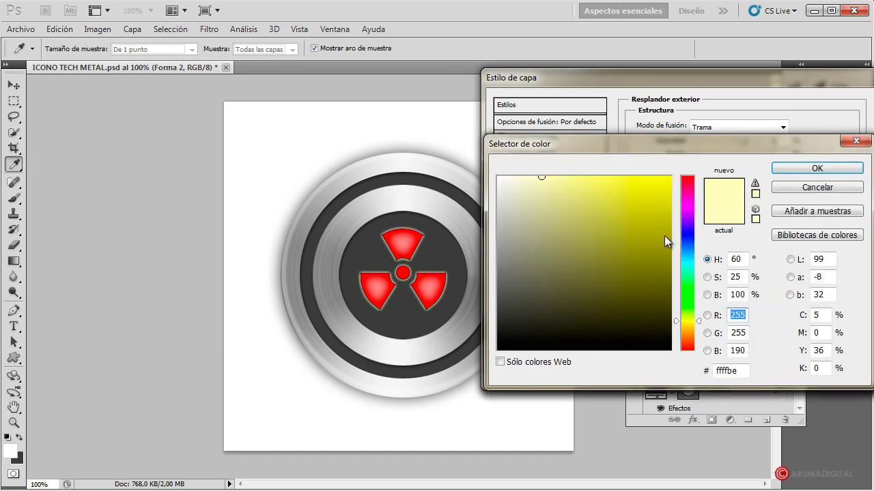
pyautogui.click(689, 207)
pyautogui.moveTo(691, 211); pyautogui.dragTo(691, 175)
pyautogui.moveTo(638, 192); pyautogui.dragTo(700, 169)
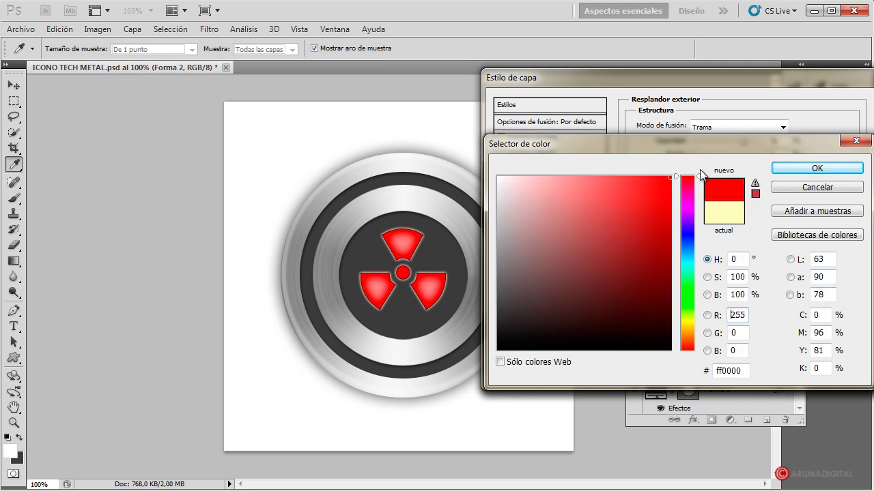
pyautogui.click(818, 167)
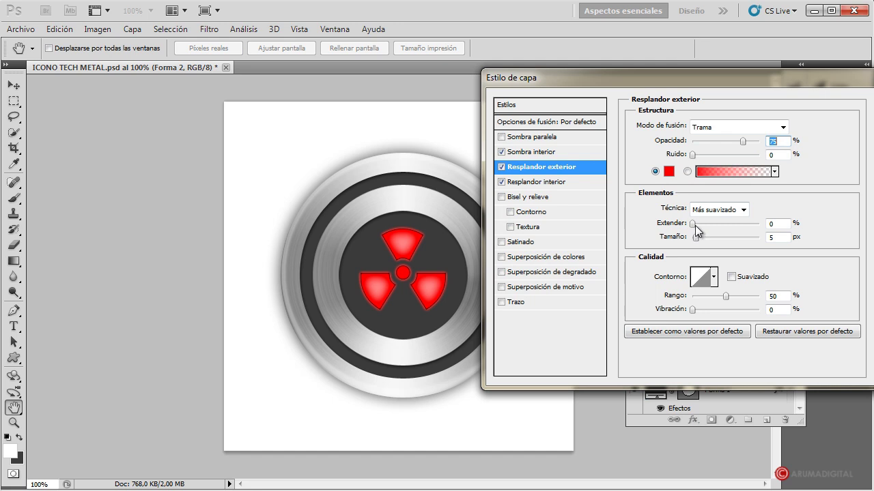
pyautogui.moveTo(692, 224); pyautogui.dragTo(699, 239)
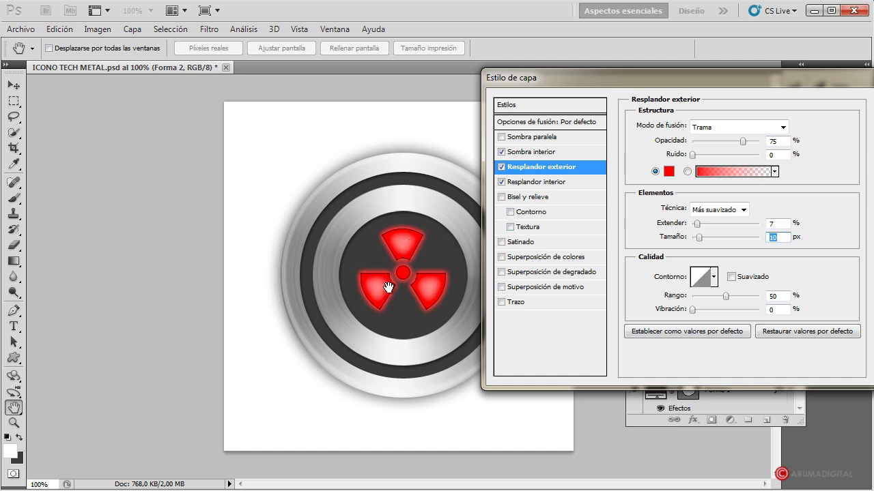
# Step: Enlarge the symbol's inner shadow size to 8 px
pyautogui.click(550, 172)
pyautogui.click(534, 152)
pyautogui.moveTo(696, 209); pyautogui.dragTo(702, 198)
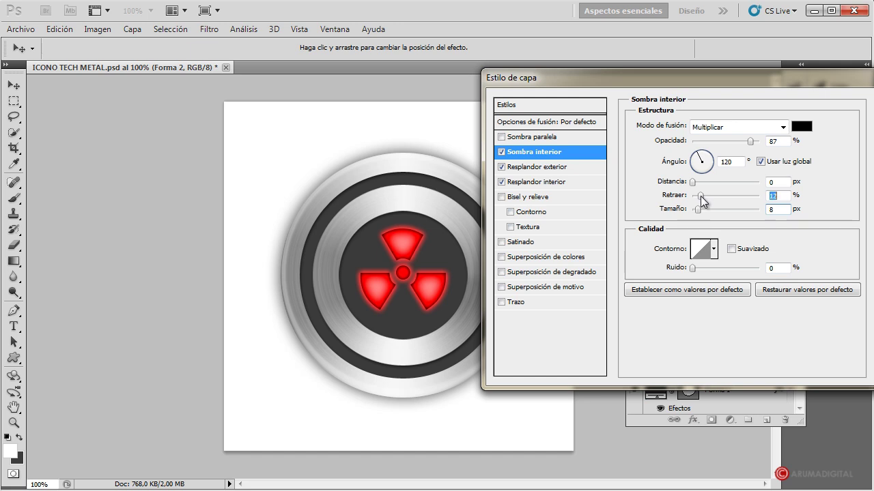
# Step: Lower the inner shadow's Retraer (choke) from 12% to 10%
pyautogui.moveTo(700, 196); pyautogui.dragTo(697, 196)
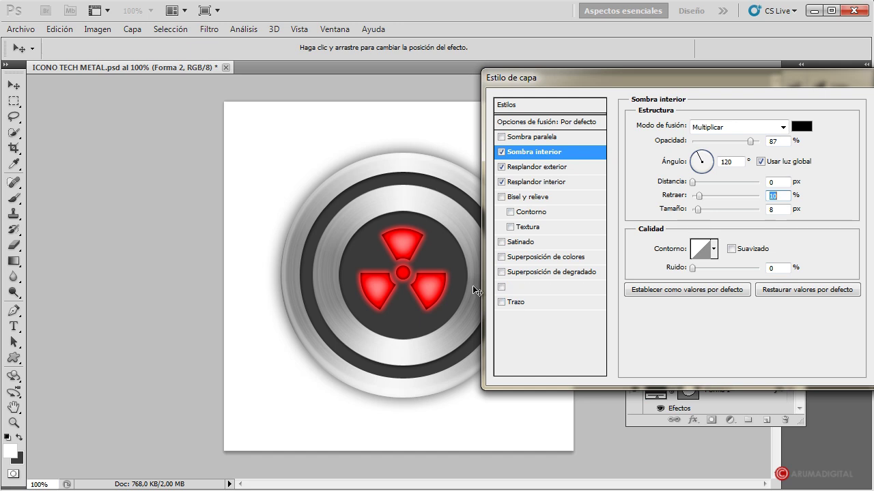
# Step: Add a white 3 px Trazo stroke positioned Interior at 100% opacity
pyautogui.click(512, 303)
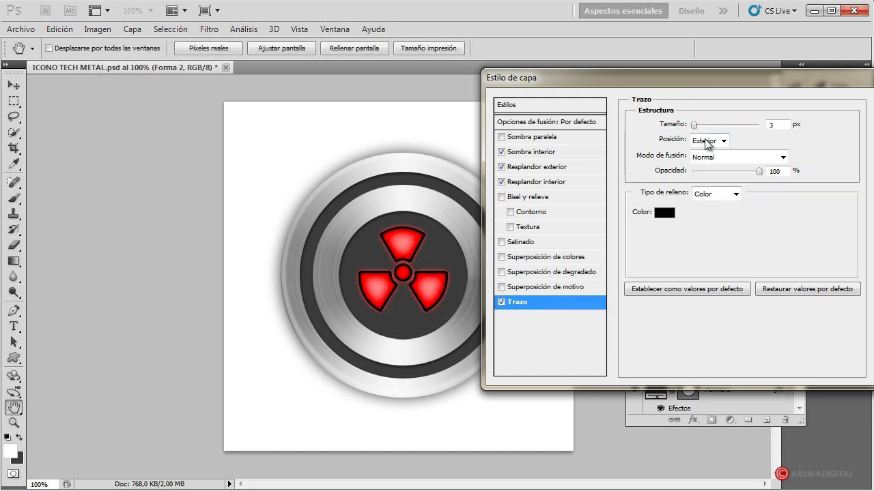
pyautogui.moveTo(695, 126); pyautogui.dragTo(691, 126)
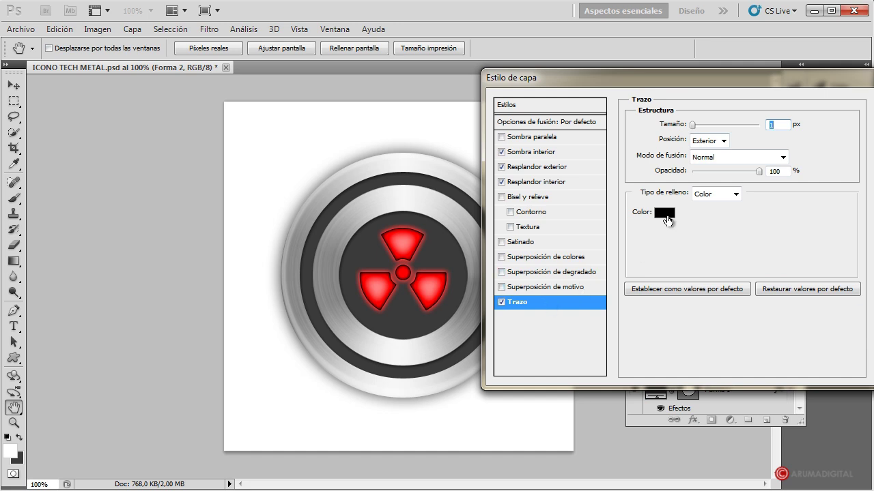
pyautogui.click(668, 221)
pyautogui.moveTo(616, 250); pyautogui.dragTo(464, 171)
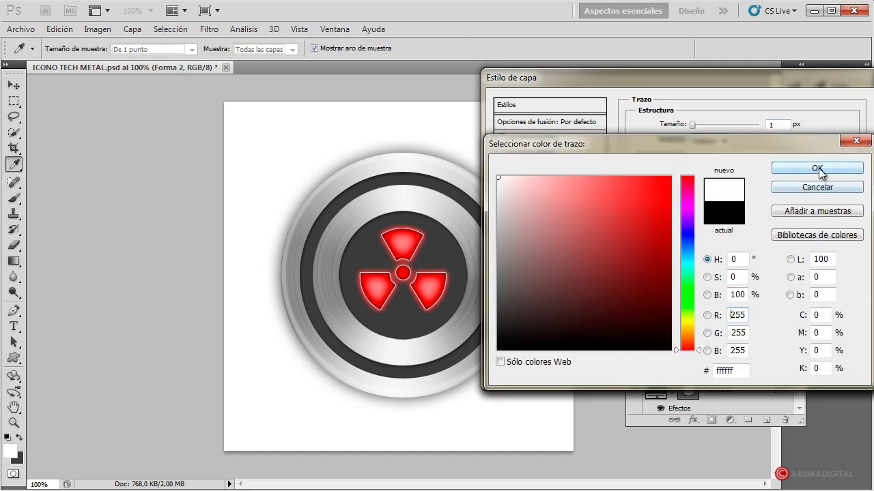
pyautogui.click(817, 169)
pyautogui.click(725, 140)
pyautogui.click(706, 162)
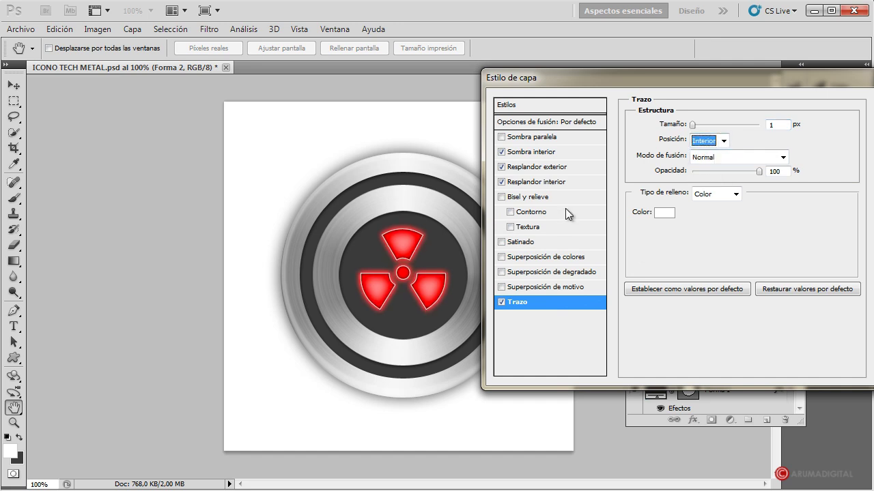
pyautogui.moveTo(693, 127); pyautogui.dragTo(694, 127)
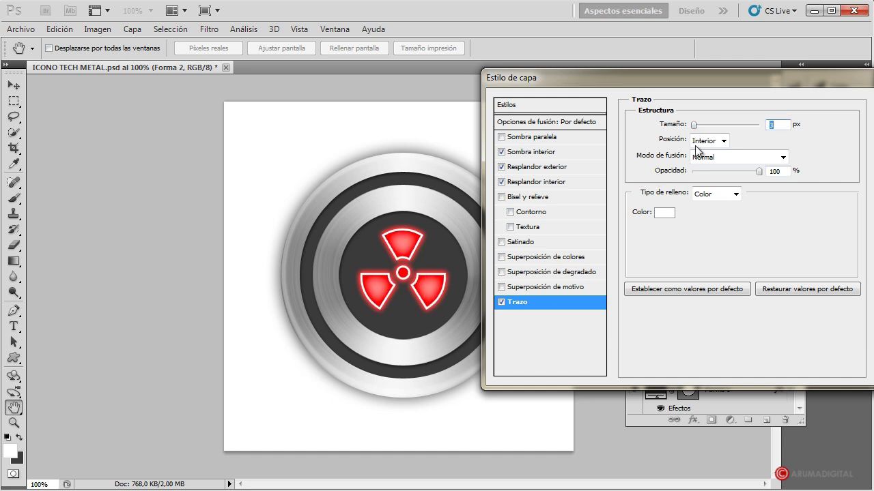
pyautogui.moveTo(761, 172)
pyautogui.mouseDown()
pyautogui.moveTo(723, 175)
pyautogui.moveTo(759, 177)
pyautogui.mouseUp()
# Step: Tint the stroke near-white (fffbfb) and apply the layer style
pyautogui.click(664, 212)
pyautogui.moveTo(503, 190)
pyautogui.mouseDown()
pyautogui.moveTo(523, 170)
pyautogui.moveTo(499, 168)
pyautogui.mouseUp()
pyautogui.click(801, 172)
pyautogui.moveTo(721, 80); pyautogui.dragTo(646, 84)
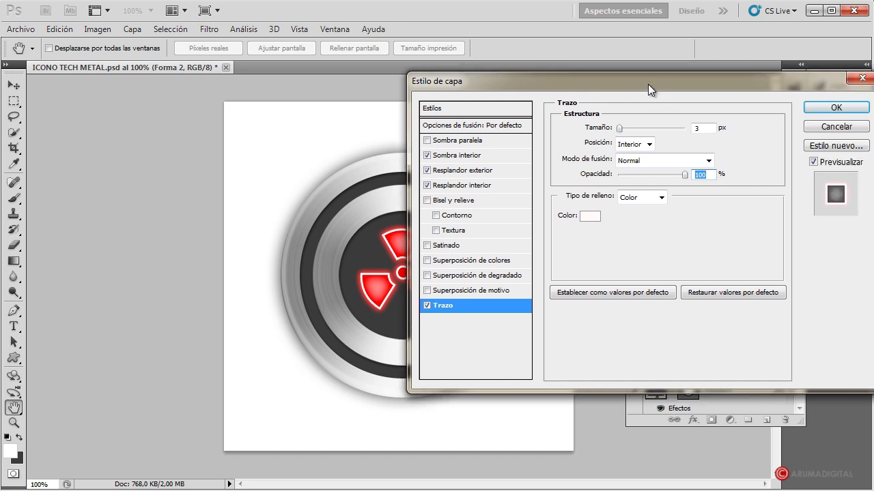
pyautogui.click(850, 109)
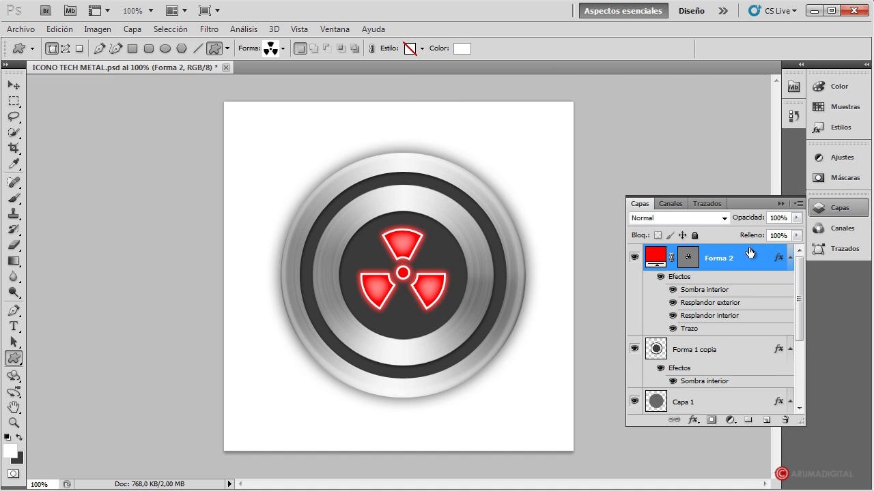
# Step: Reopen the symbol's layer style and set the stroke to Exterior, 2 px
pyautogui.doubleClick(714, 256)
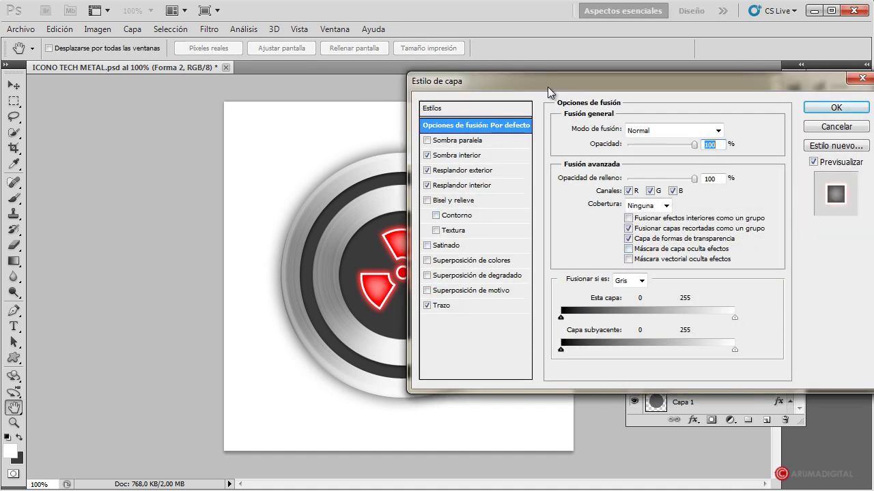
pyautogui.moveTo(549, 88); pyautogui.dragTo(625, 82)
pyautogui.click(515, 301)
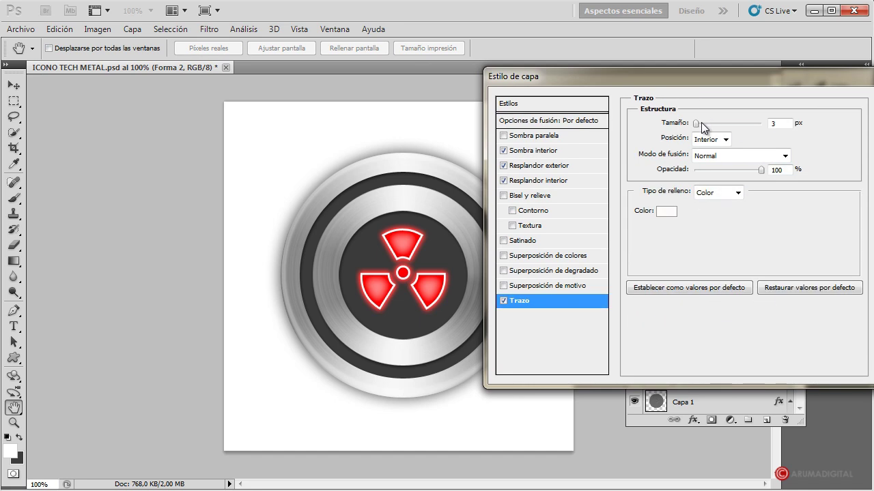
pyautogui.click(728, 139)
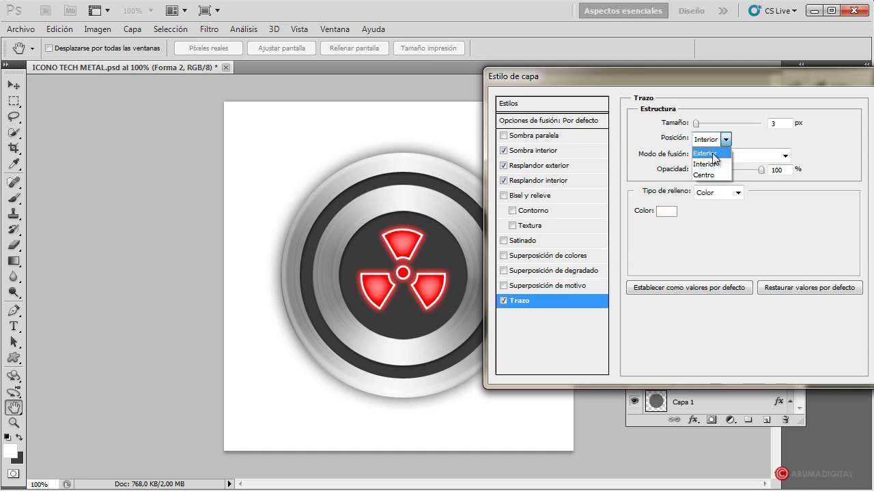
pyautogui.click(713, 154)
pyautogui.click(726, 139)
pyautogui.click(710, 176)
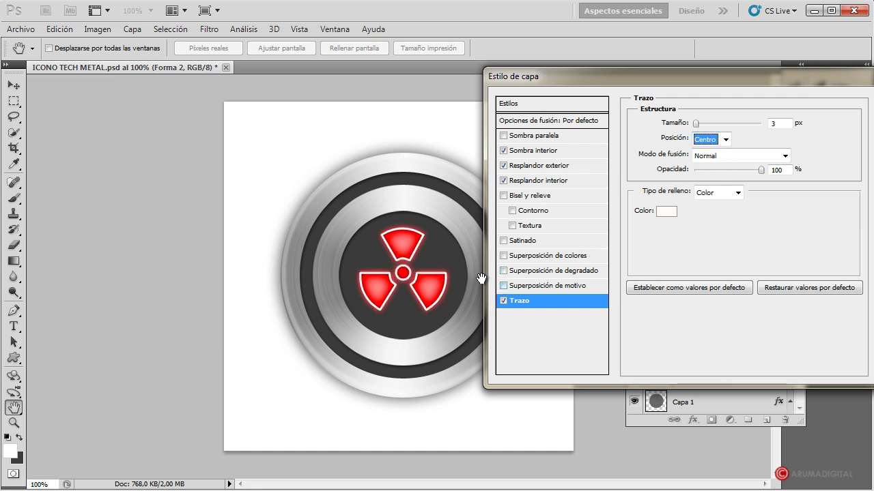
pyautogui.click(726, 140)
pyautogui.click(712, 154)
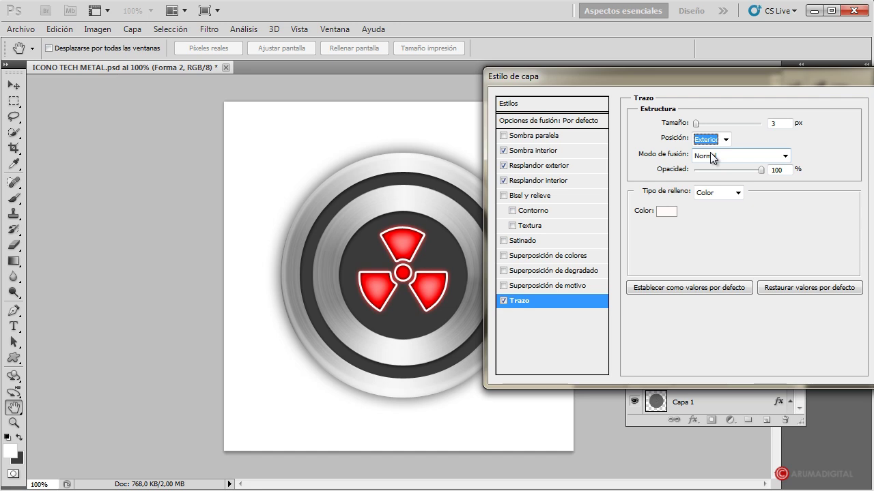
pyautogui.moveTo(697, 125); pyautogui.dragTo(695, 127)
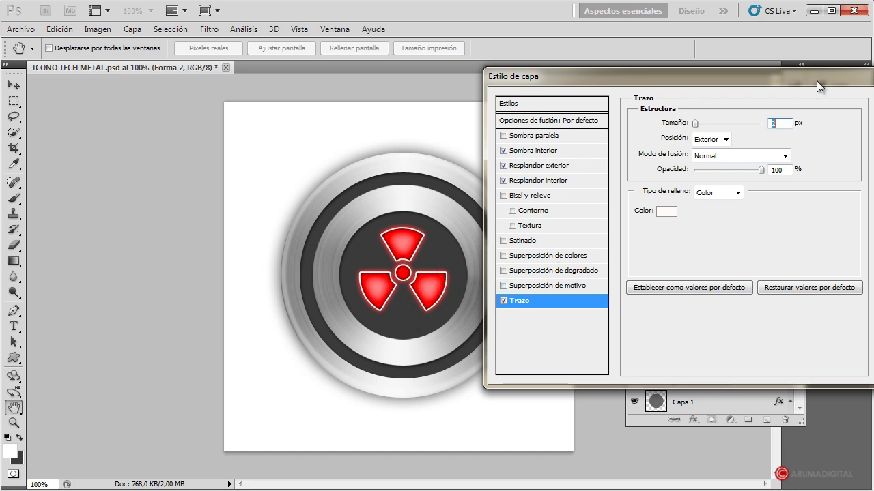
# Step: Recolour the stroke light pink (ffacac) and apply the changes
pyautogui.moveTo(817, 81); pyautogui.dragTo(768, 73)
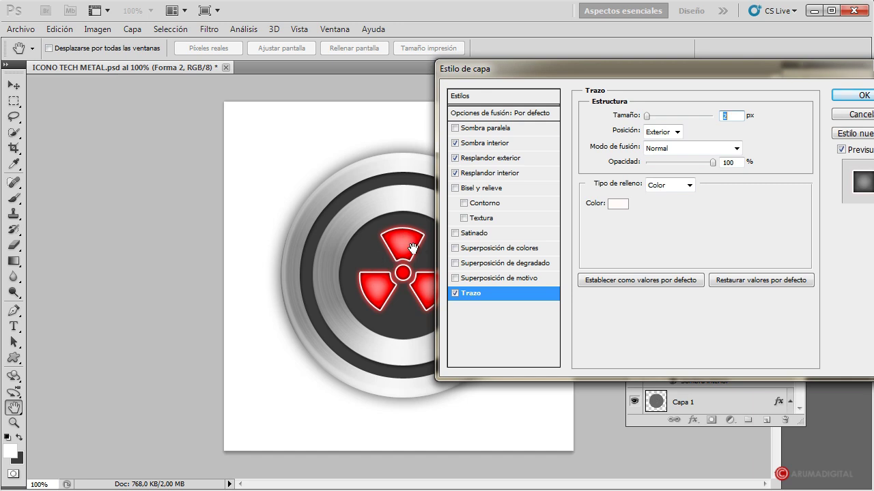
pyautogui.click(617, 201)
pyautogui.click(653, 189)
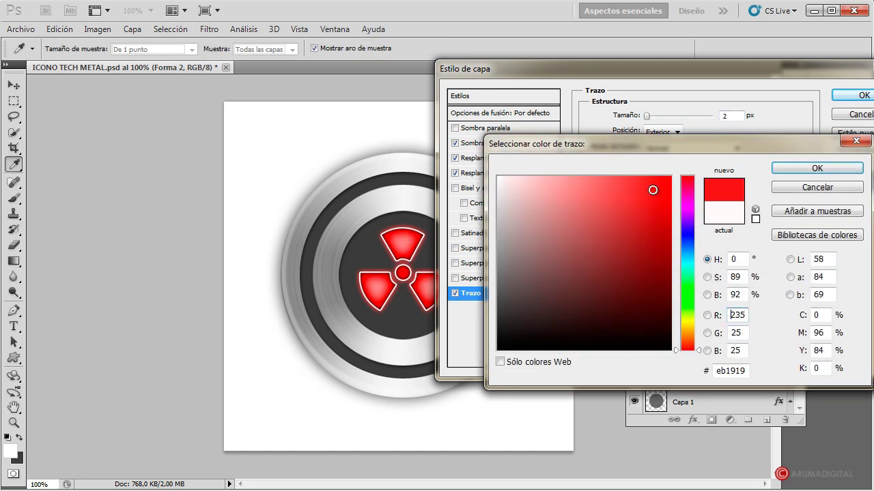
pyautogui.moveTo(653, 189)
pyautogui.mouseDown()
pyautogui.moveTo(589, 171)
pyautogui.moveTo(599, 189)
pyautogui.moveTo(553, 173)
pyautogui.mouseUp()
pyautogui.click(832, 171)
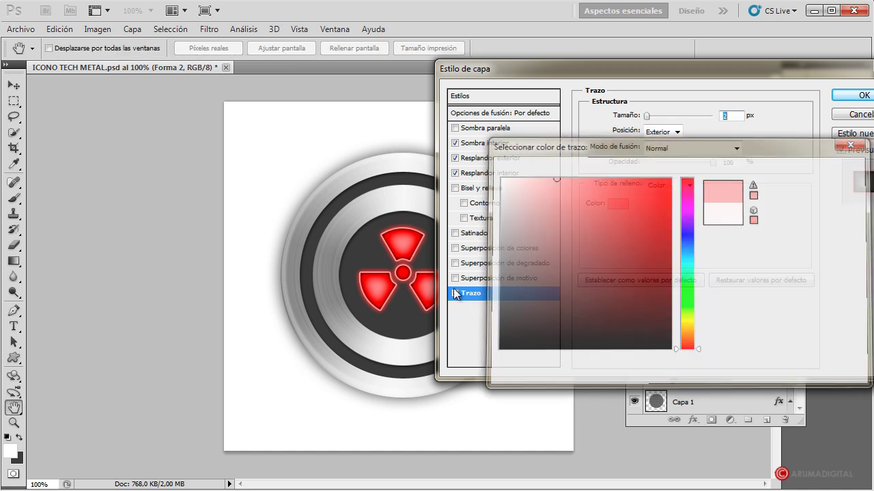
pyautogui.click(863, 97)
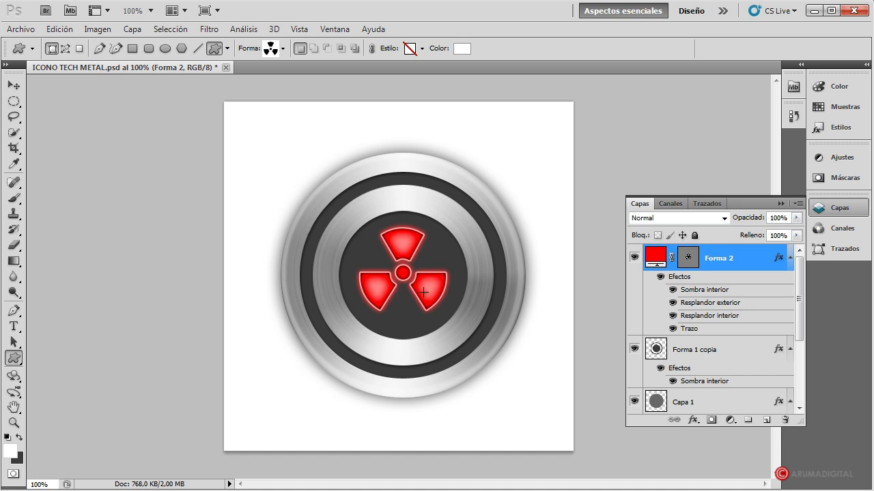
# Step: Select Forma 1 copia and collapse the effect lists of all four layers
pyautogui.click(736, 357)
pyautogui.click(789, 257)
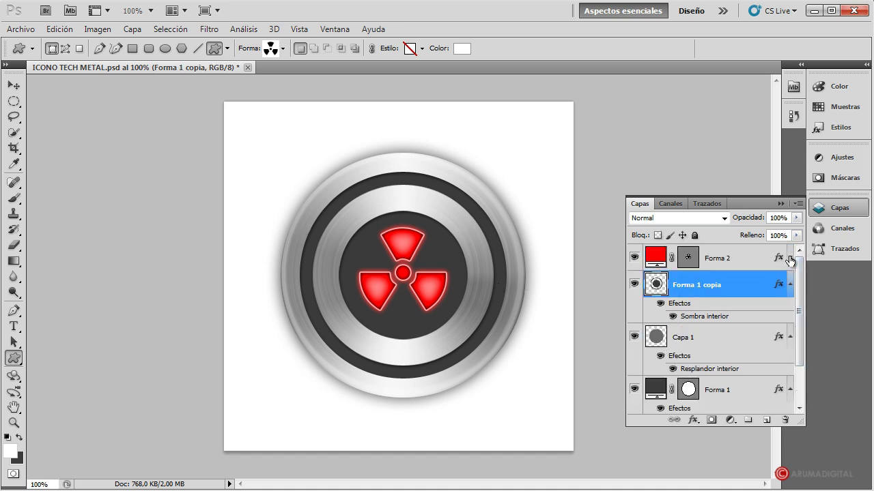
pyautogui.click(790, 284)
pyautogui.click(792, 314)
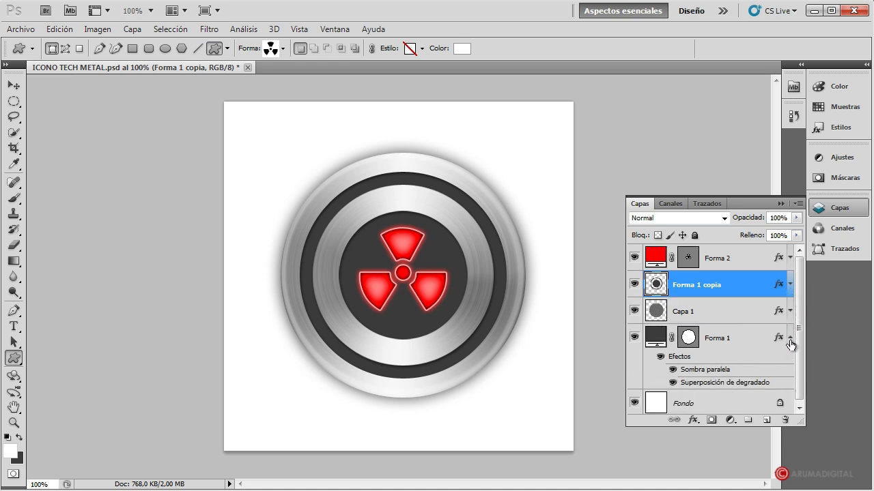
pyautogui.click(791, 337)
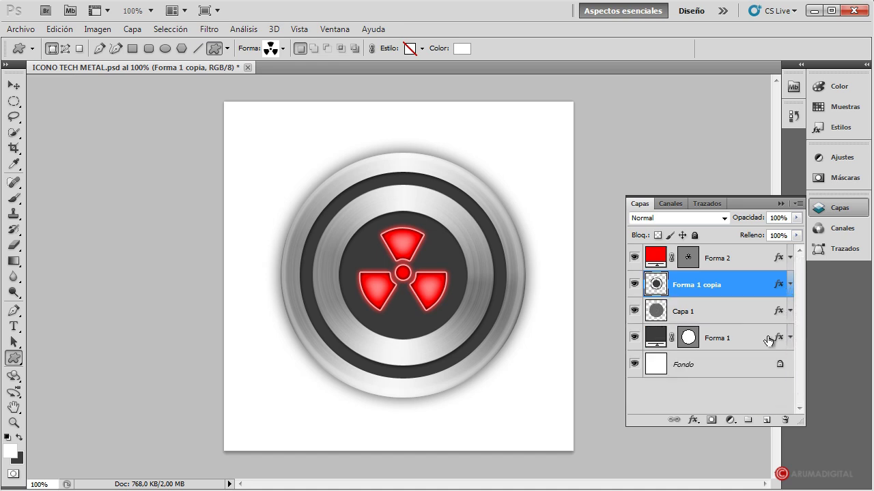
# Step: Duplicate Forma 1 copia as Forma 1 copia 2 and move it to the top
pyautogui.rightClick(731, 286)
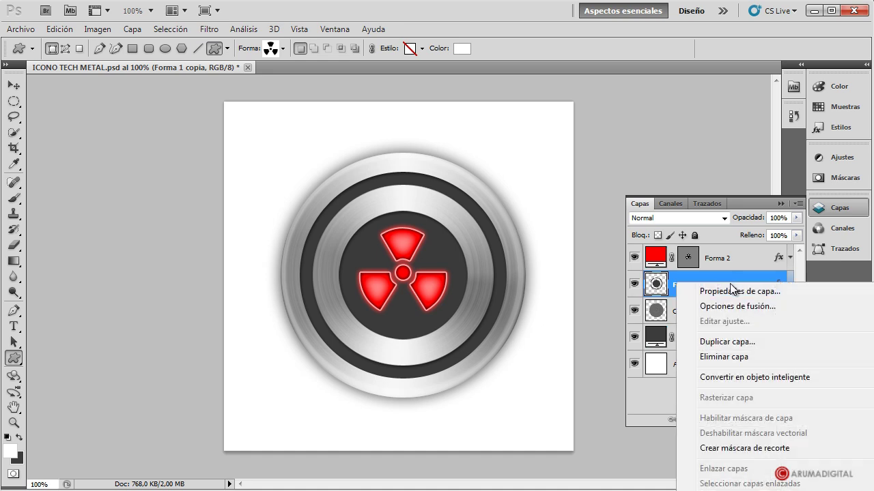
pyautogui.click(729, 341)
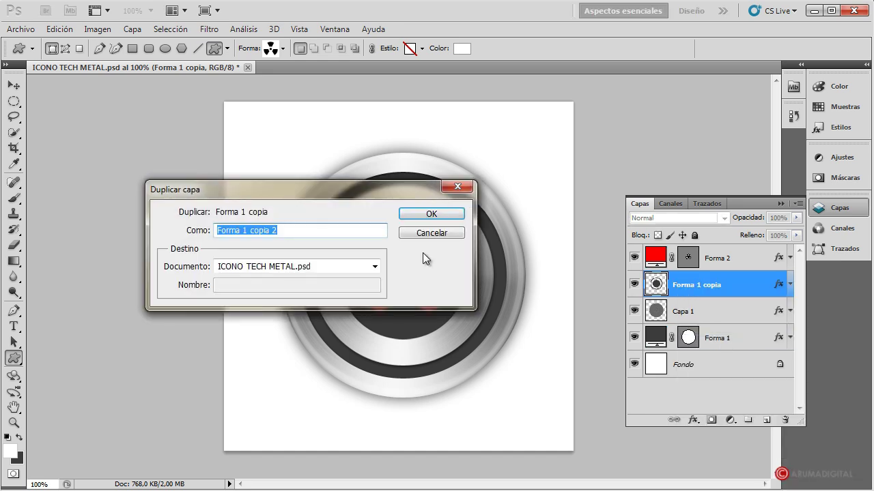
pyautogui.click(437, 215)
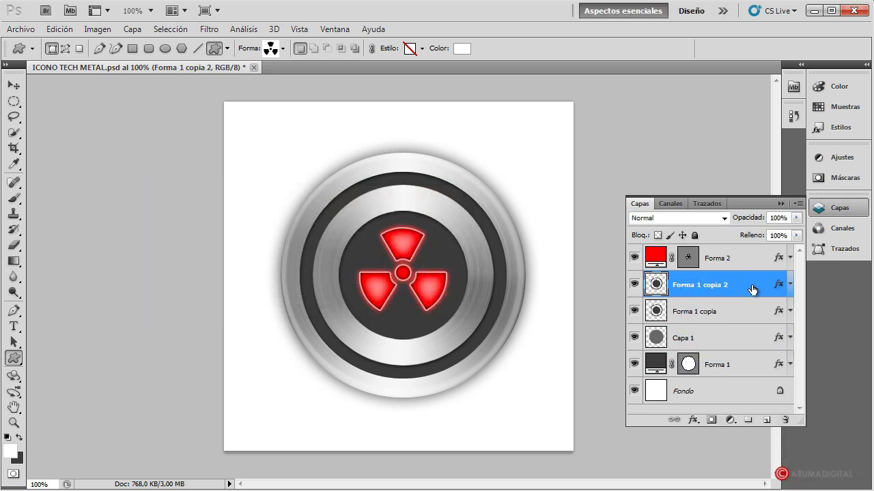
pyautogui.moveTo(747, 290); pyautogui.dragTo(744, 249)
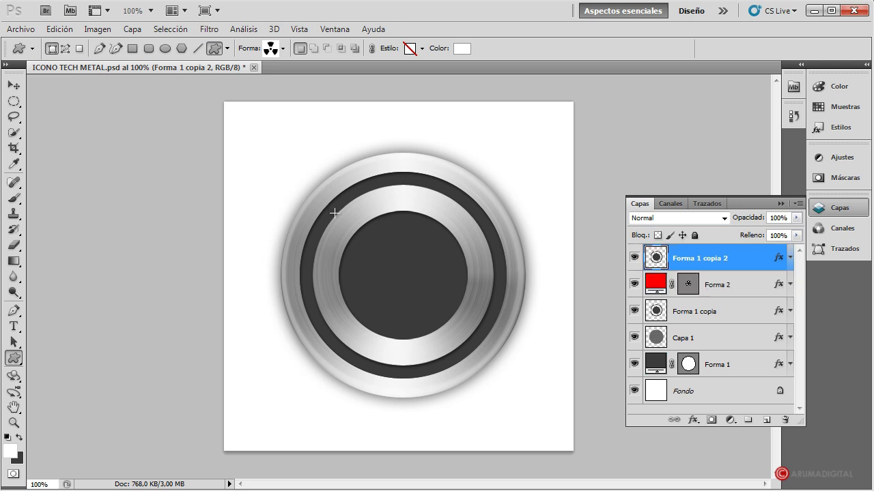
# Step: Lasso the dark centre disc, delete it to reveal the symbol, and deselect
pyautogui.click(14, 117)
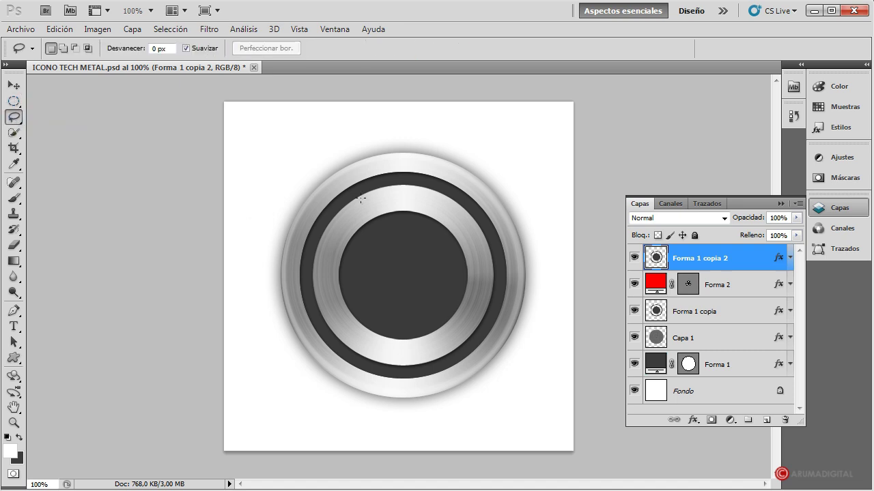
pyautogui.moveTo(353, 217); pyautogui.dragTo(331, 262)
pyautogui.moveTo(391, 197); pyautogui.dragTo(393, 197)
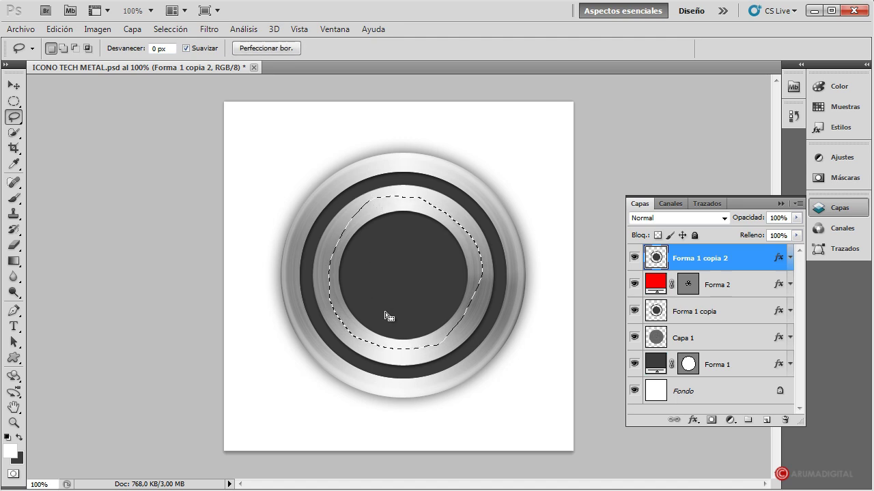
pyautogui.press('Delete')
pyautogui.click(171, 29)
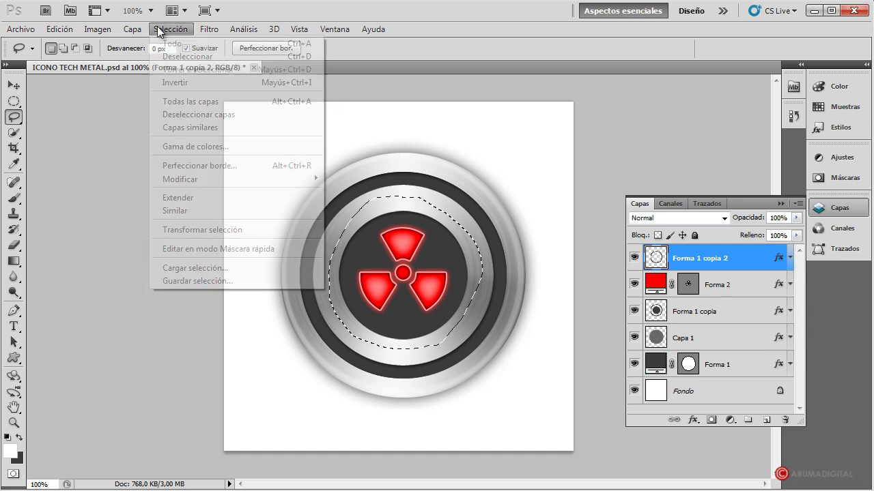
pyautogui.click(183, 56)
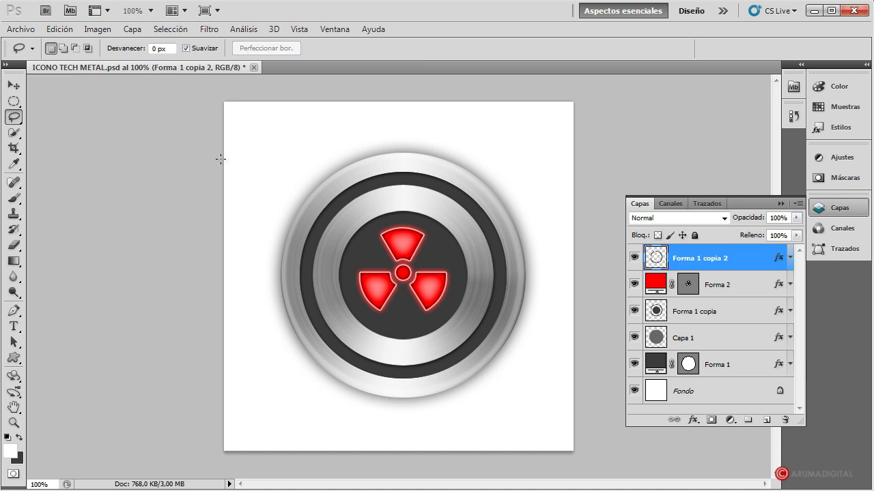
pyautogui.click(161, 30)
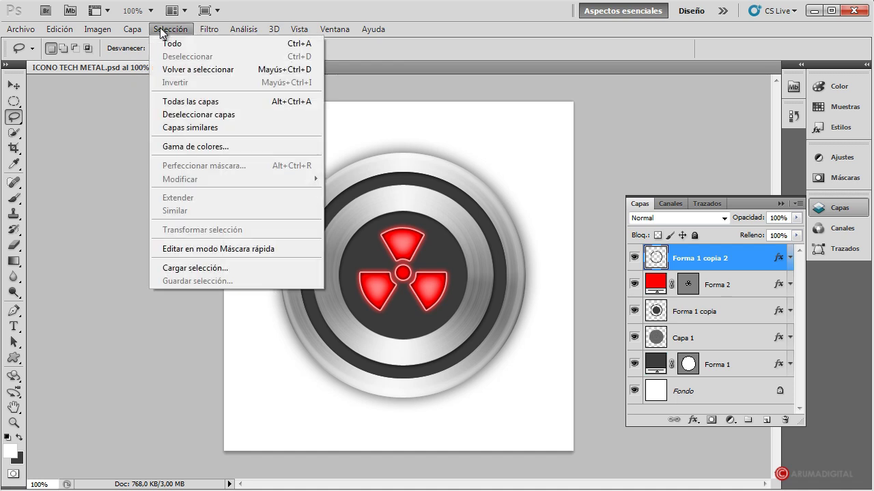
pyautogui.click(162, 30)
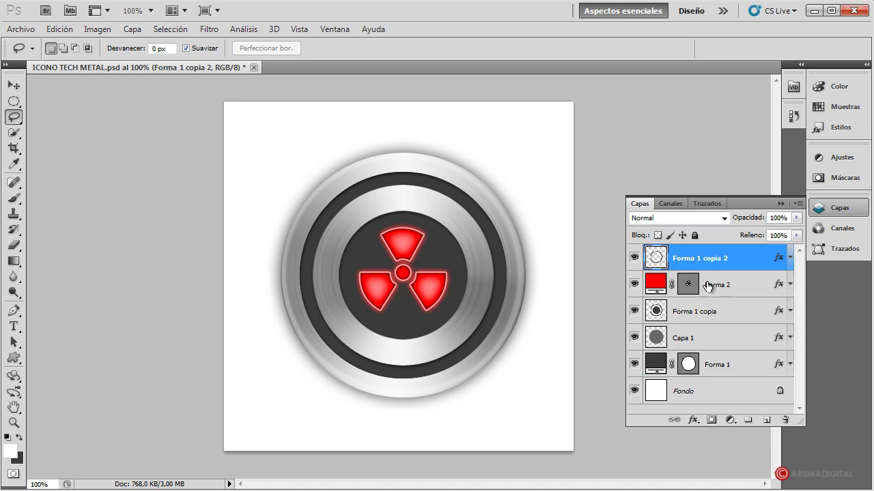
# Step: Load the dark ring as a selection, contract it by 5 px, and add Capa 2
pyautogui.keyDown('ctrl'); pyautogui.click(662, 261); pyautogui.keyUp('ctrl')
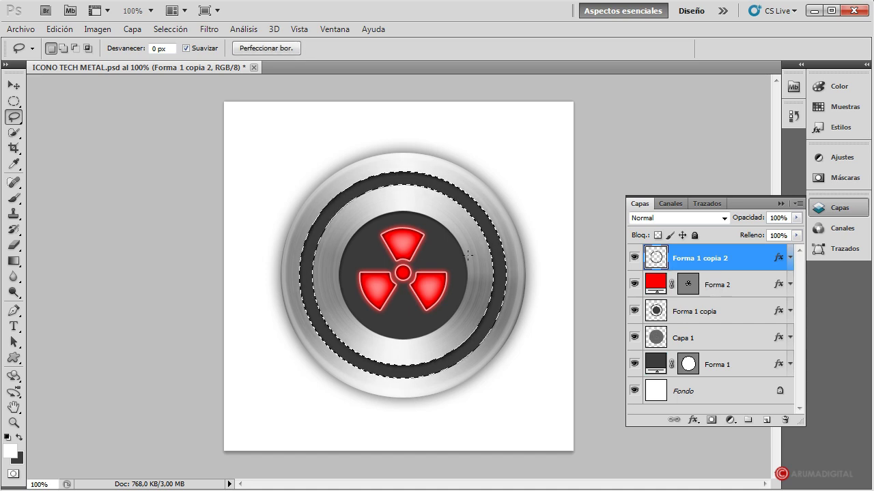
pyautogui.click(173, 33)
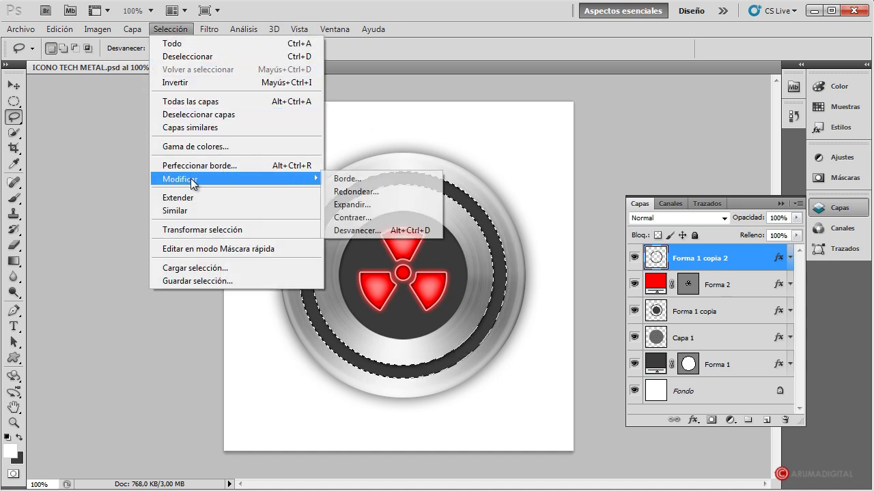
pyautogui.click(361, 213)
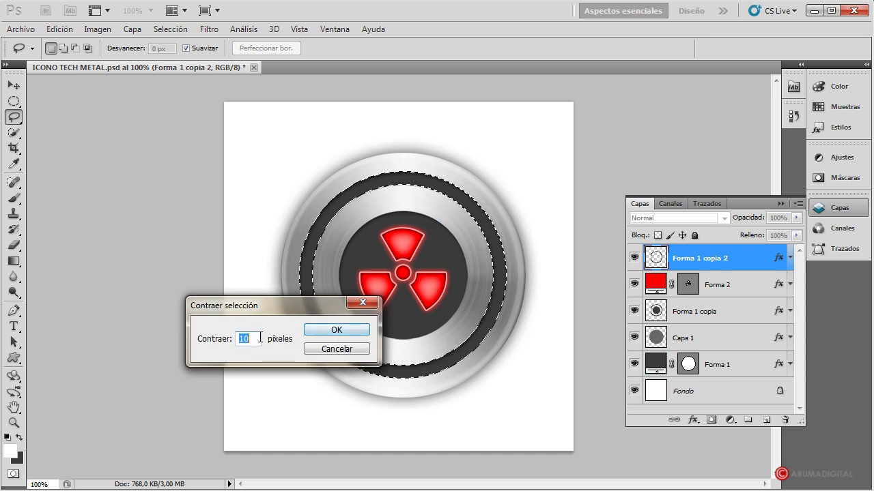
pyautogui.write('5')
pyautogui.click(327, 332)
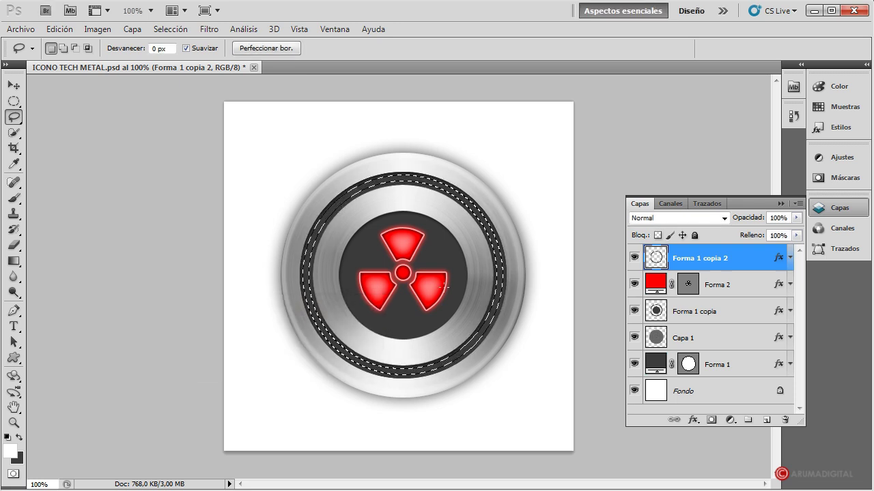
pyautogui.click(767, 421)
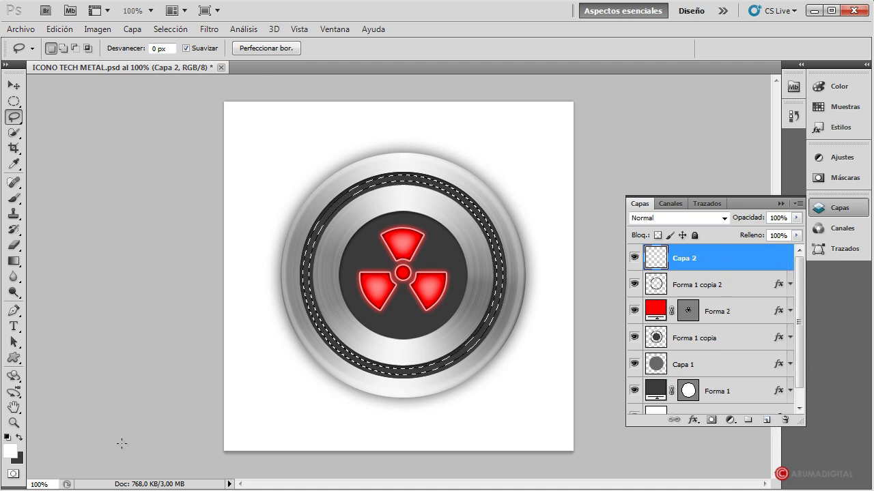
# Step: Fill the contracted ring selection on Capa 2 with ff0000 red and deselect
pyautogui.click(11, 453)
pyautogui.moveTo(585, 203); pyautogui.dragTo(670, 187)
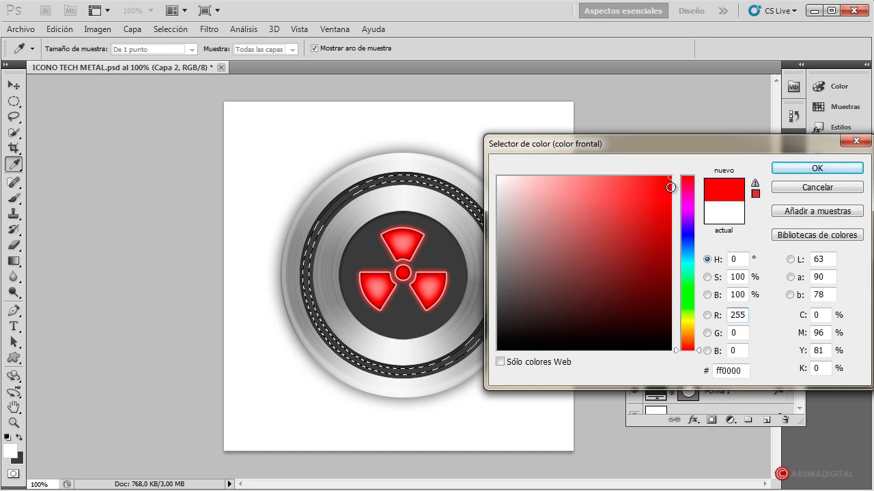
pyautogui.click(792, 169)
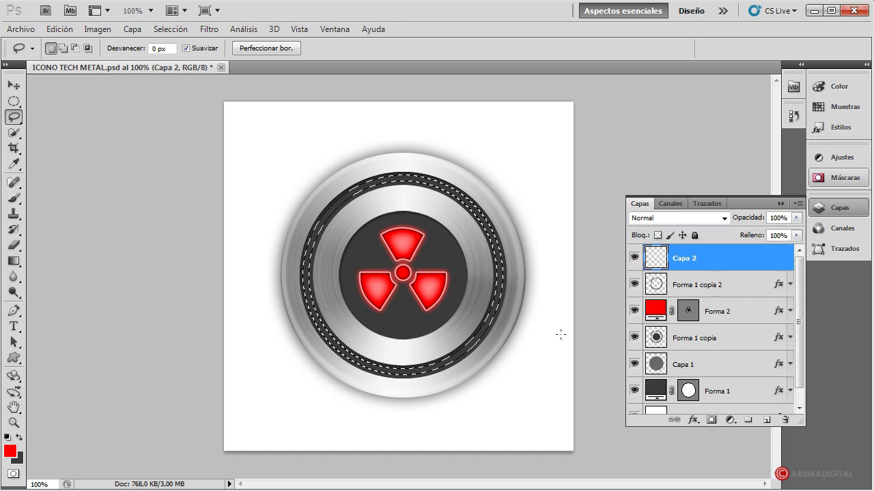
pyautogui.hotkey('alt', 'BackSpace')
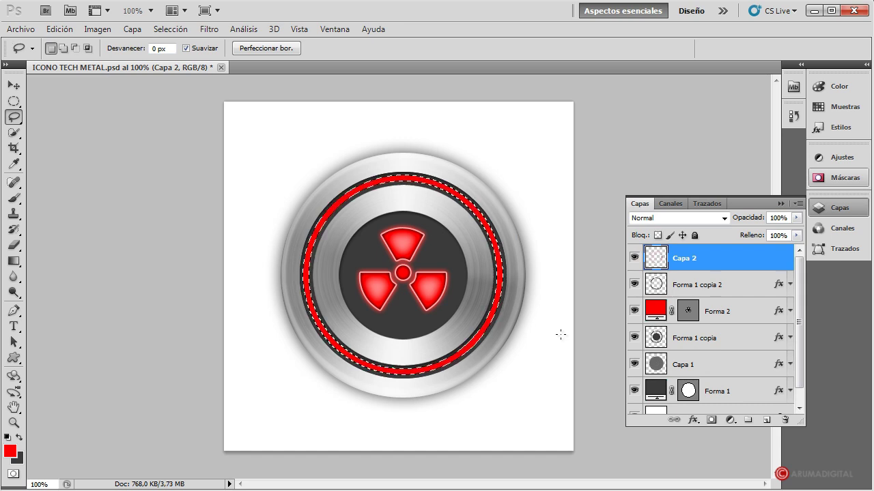
pyautogui.click(170, 29)
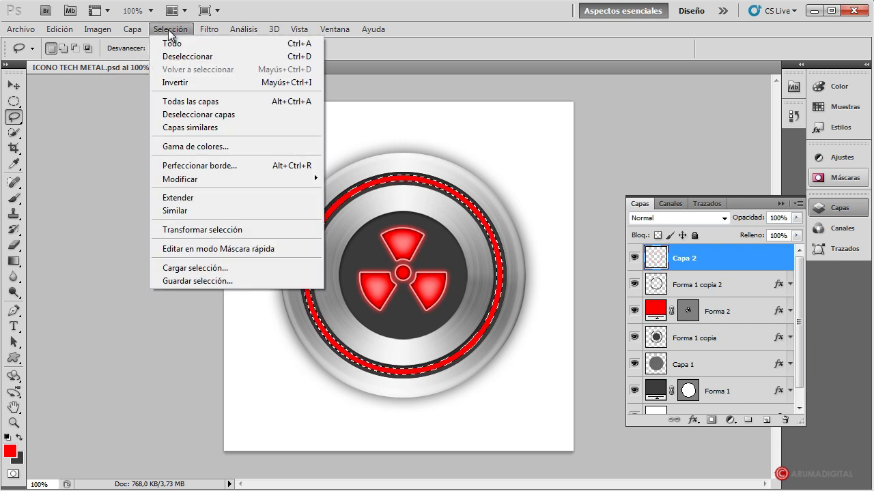
pyautogui.click(170, 57)
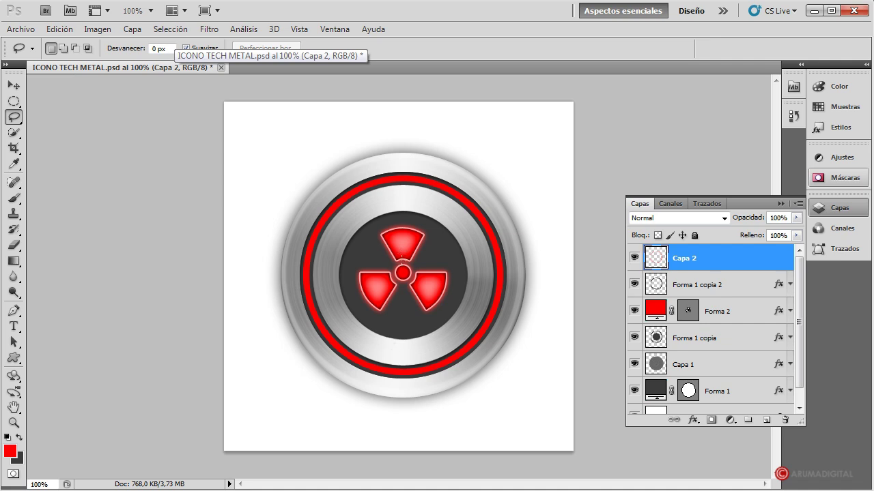
pyautogui.click(755, 314)
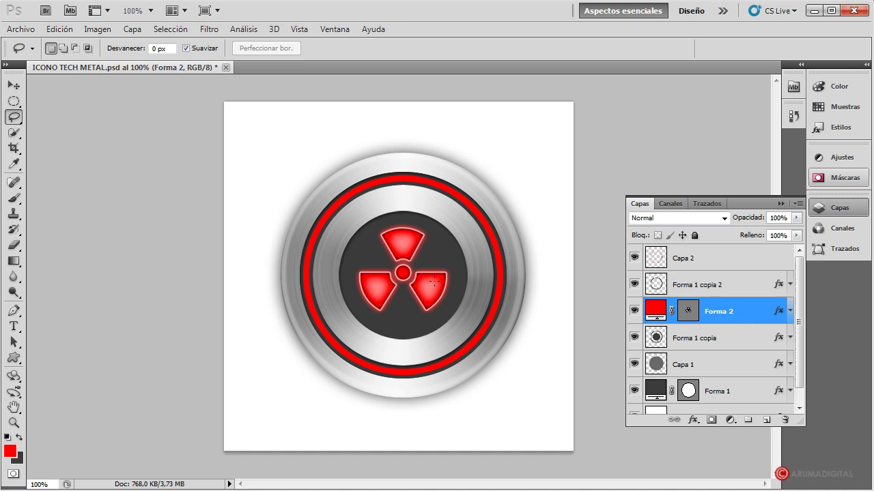
# Step: Copy Forma 2's layer style and paste it onto Capa 2's red ring
pyautogui.click(134, 31)
pyautogui.moveTo(157, 101)
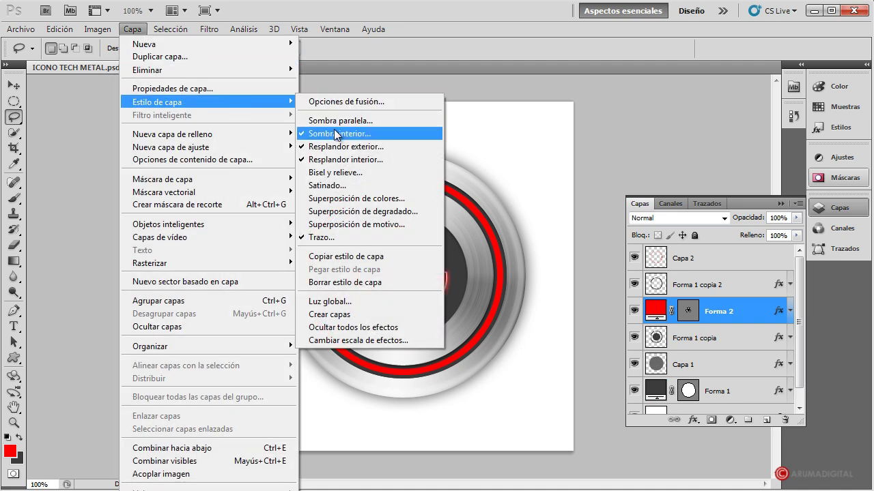
pyautogui.click(343, 258)
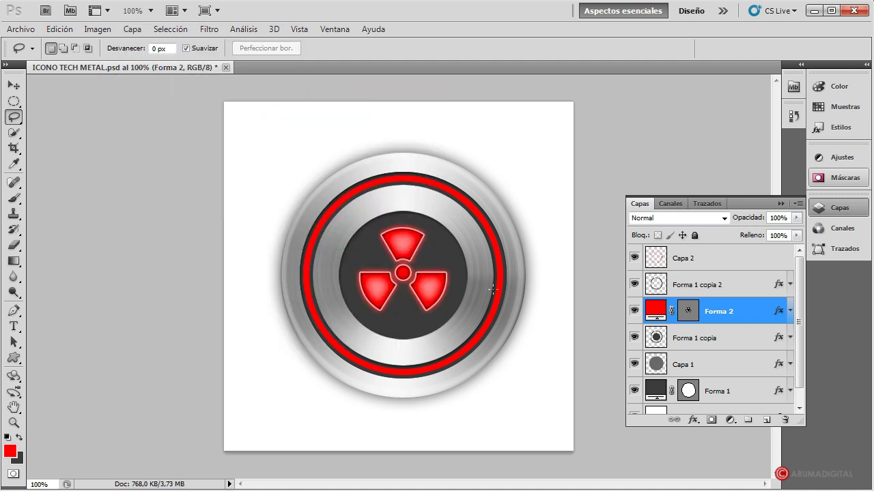
pyautogui.click(724, 259)
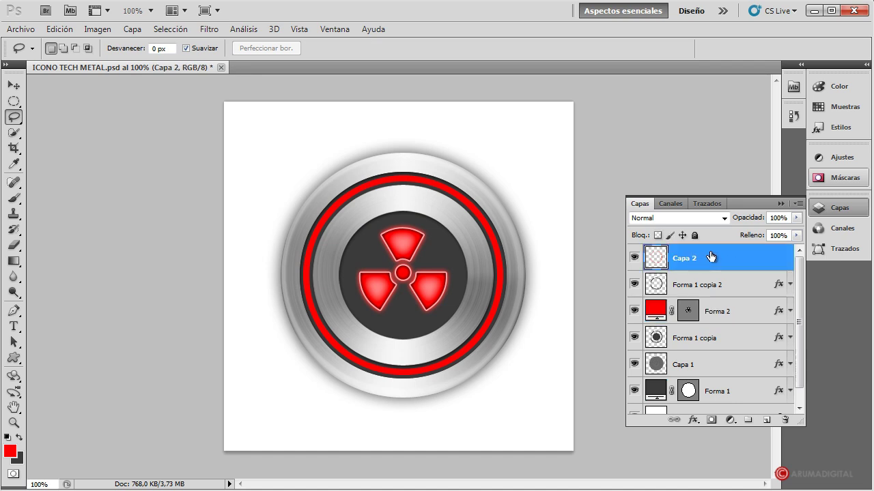
pyautogui.click(131, 29)
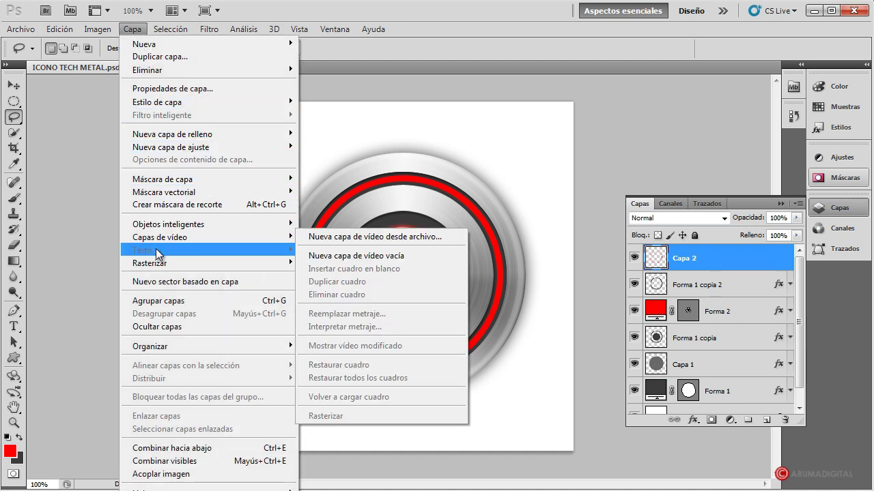
pyautogui.moveTo(157, 102)
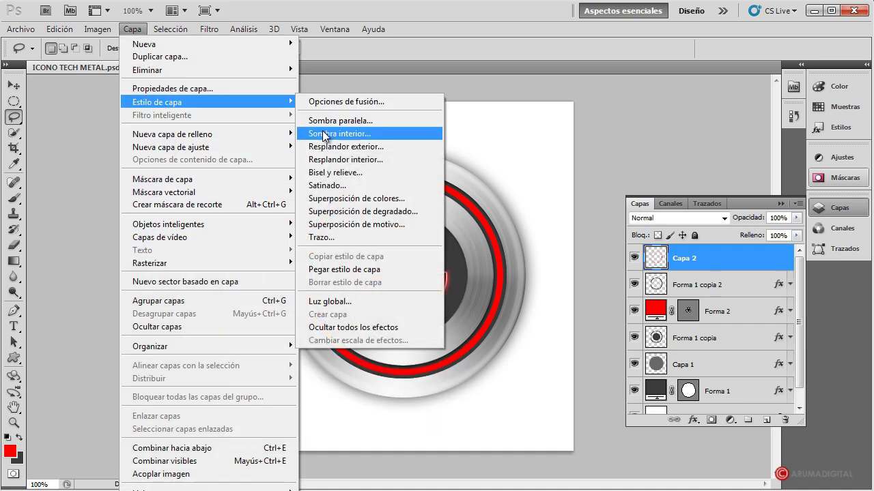
pyautogui.click(331, 269)
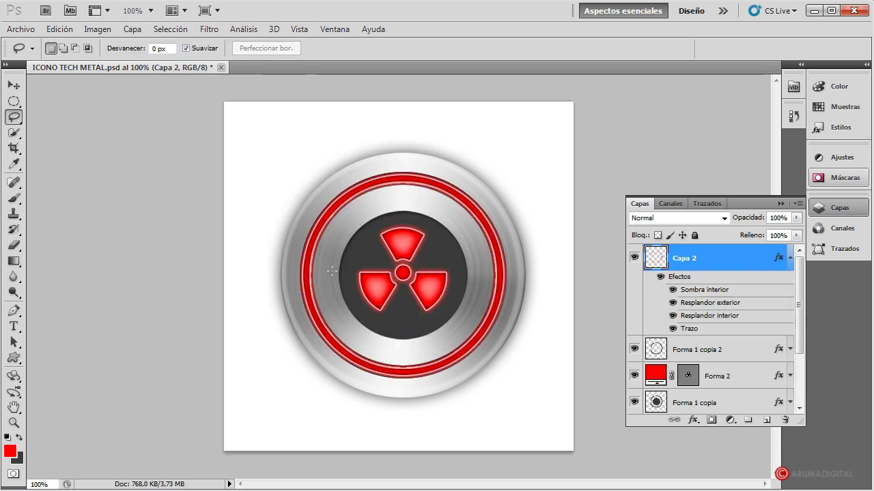
pyautogui.click(724, 349)
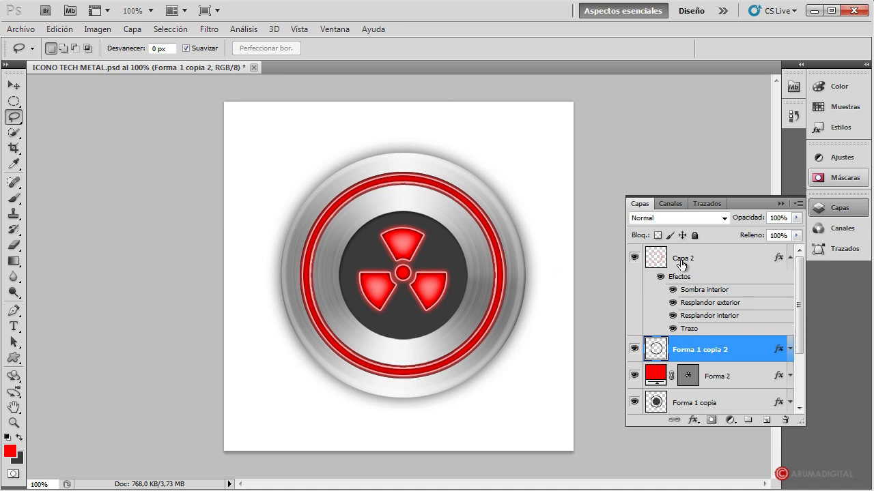
# Step: Remove Trazo and Sombra interior from Capa 2's layer style
pyautogui.doubleClick(722, 257)
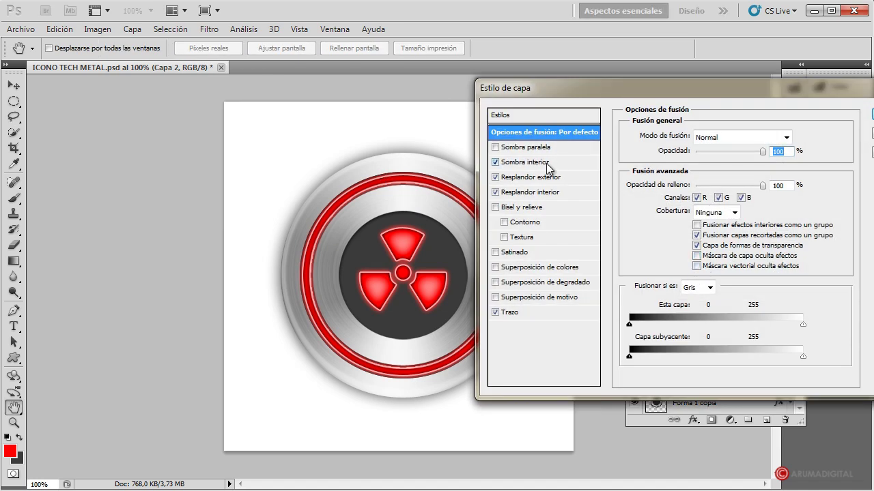
pyautogui.click(496, 312)
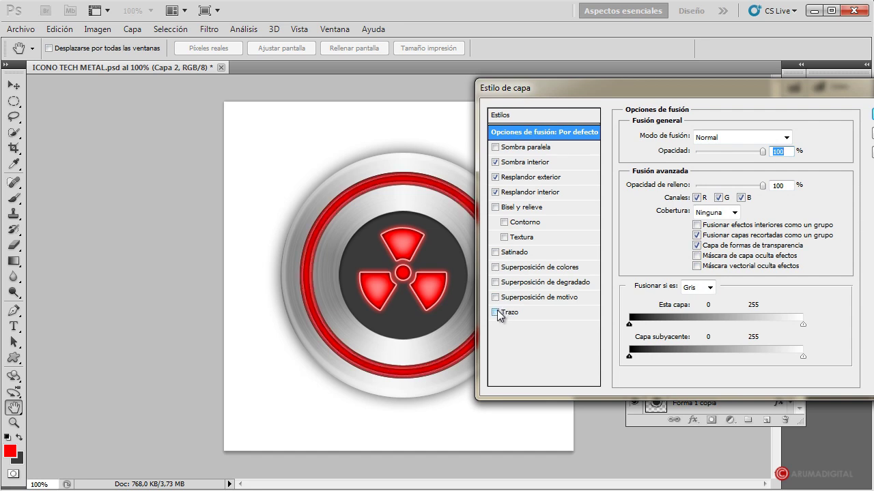
pyautogui.click(495, 162)
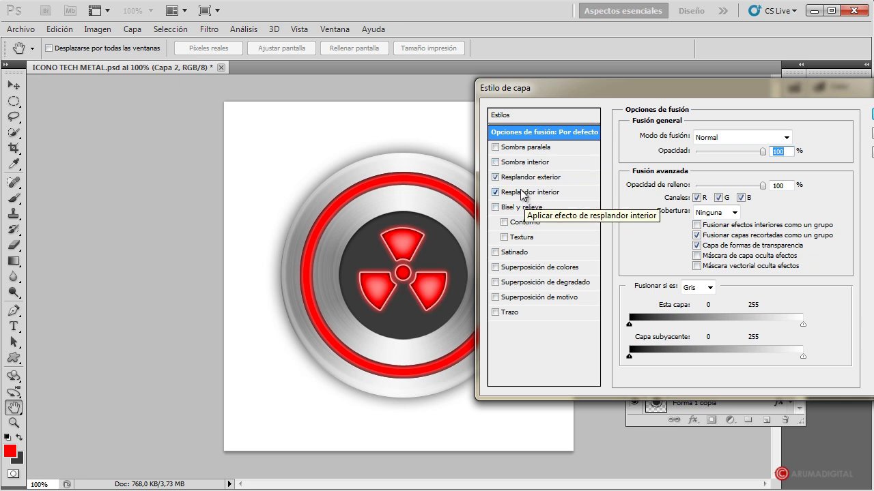
pyautogui.click(495, 193)
pyautogui.click(524, 195)
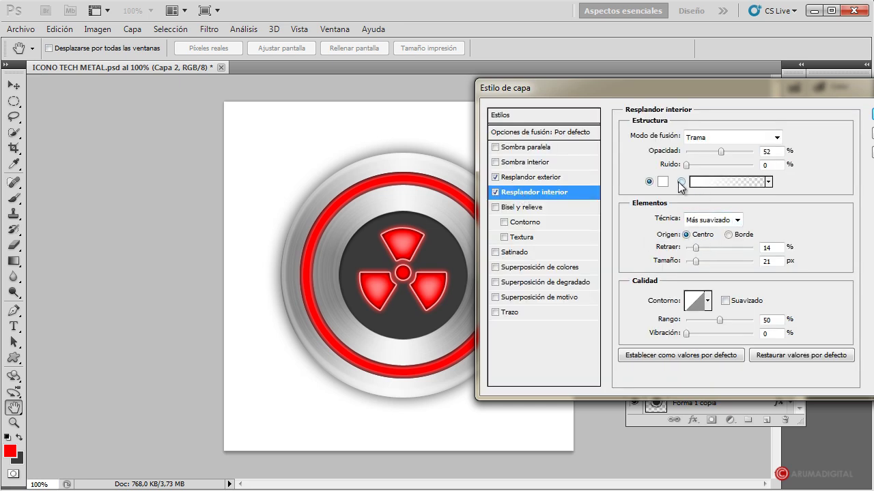
# Step: Set the white inner glow to Normal mode, 90% opacity, 6% choke, 8 px size
pyautogui.moveTo(721, 151); pyautogui.dragTo(732, 151)
pyautogui.moveTo(696, 247)
pyautogui.mouseDown()
pyautogui.moveTo(685, 246)
pyautogui.moveTo(692, 261)
pyautogui.mouseUp()
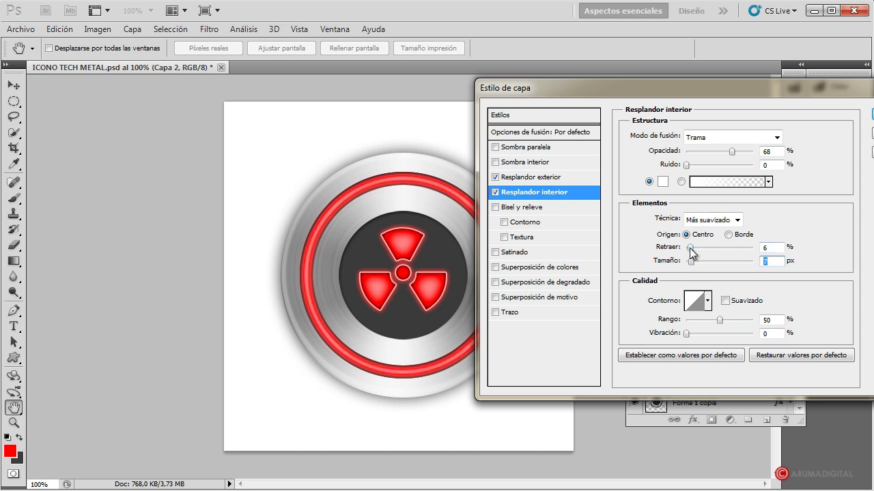
pyautogui.moveTo(731, 150); pyautogui.dragTo(746, 150)
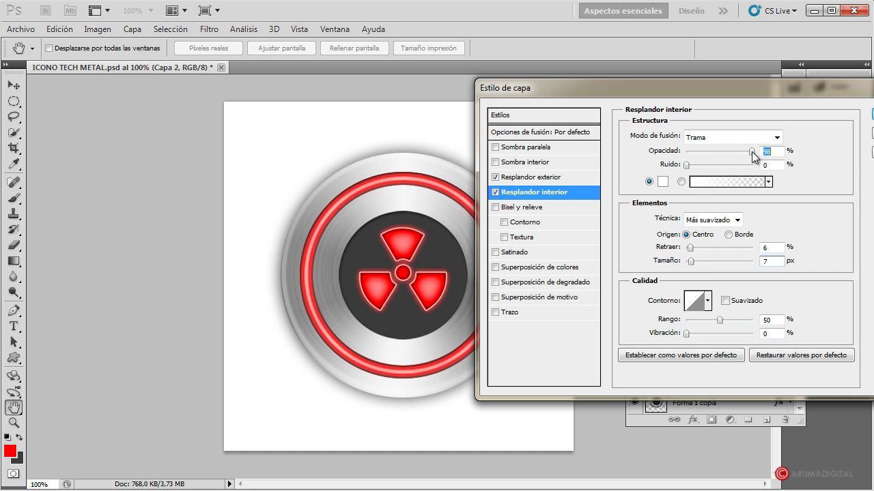
pyautogui.click(662, 182)
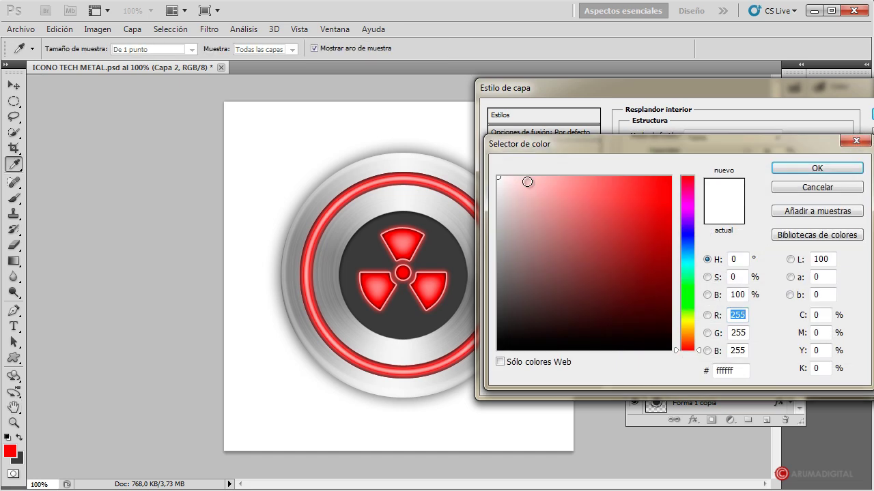
pyautogui.click(828, 168)
pyautogui.click(775, 138)
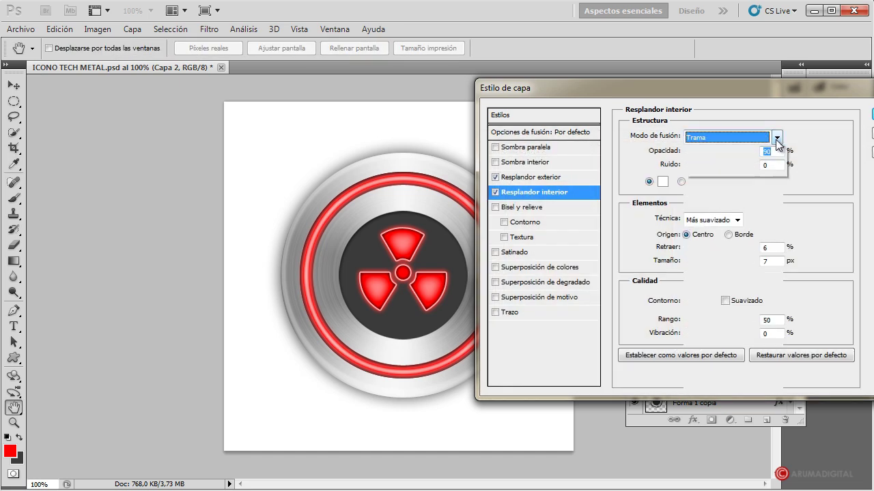
pyautogui.click(739, 151)
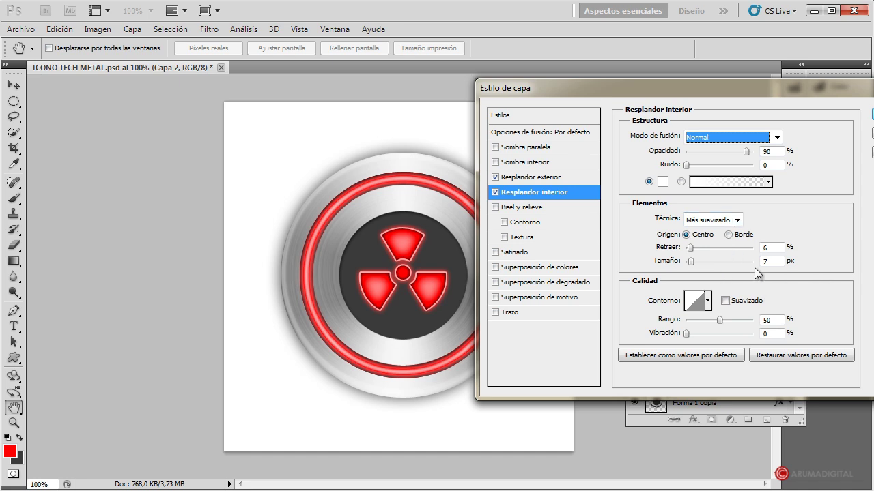
pyautogui.moveTo(692, 261); pyautogui.dragTo(690, 261)
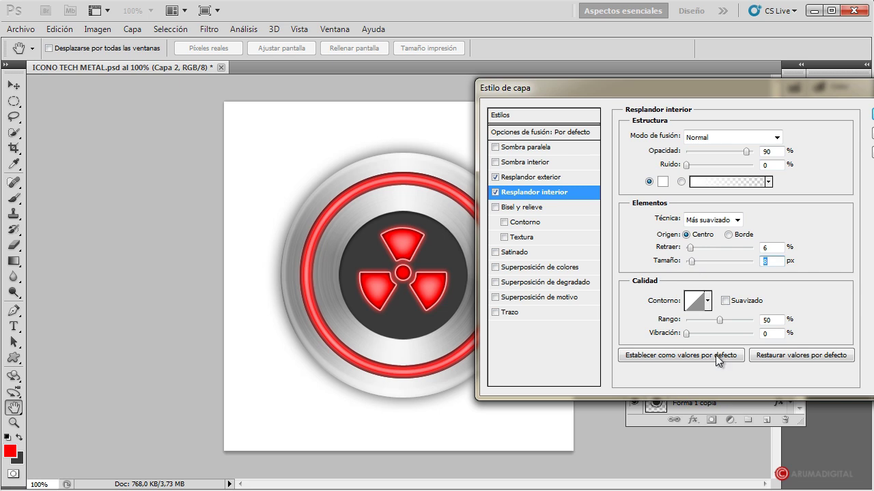
pyautogui.click(520, 178)
# Step: Trim the outer glow spread and apply the red Trama glow (75%, 27 px) to Capa 2
pyautogui.moveTo(690, 234)
pyautogui.mouseDown()
pyautogui.moveTo(696, 251)
pyautogui.moveTo(704, 239)
pyautogui.moveTo(699, 251)
pyautogui.mouseUp()
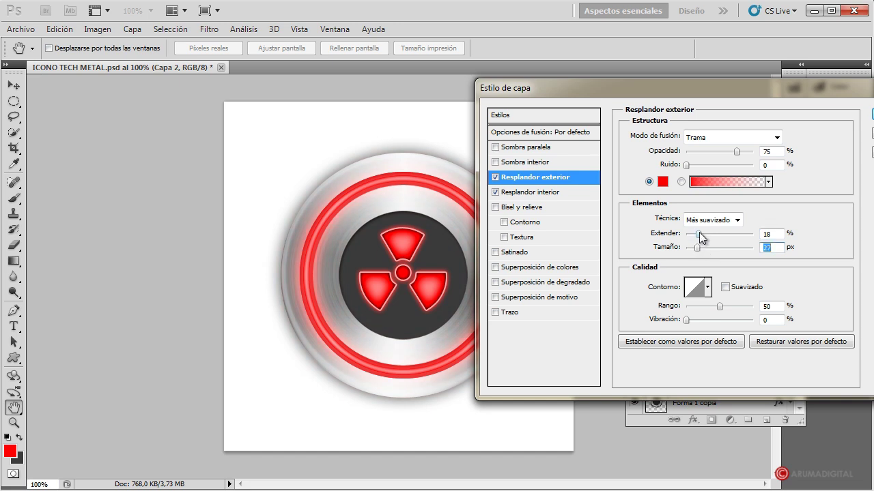
pyautogui.moveTo(699, 233); pyautogui.dragTo(694, 232)
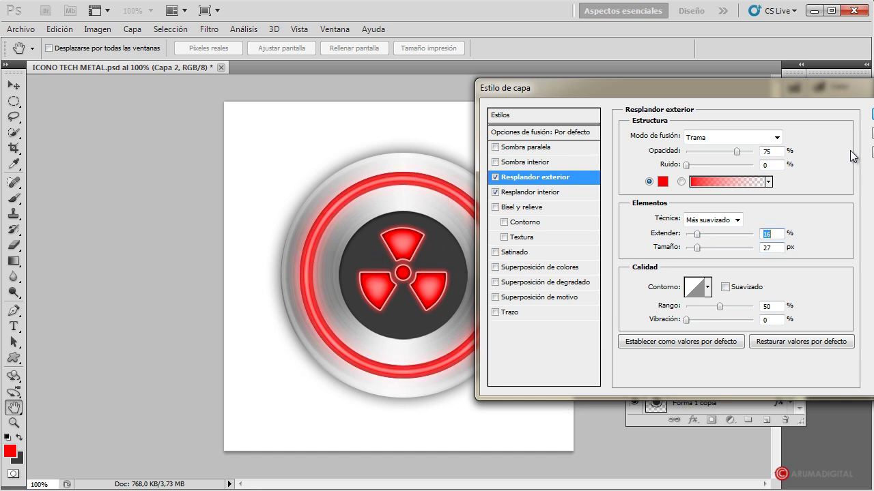
pyautogui.moveTo(834, 90); pyautogui.dragTo(674, 90)
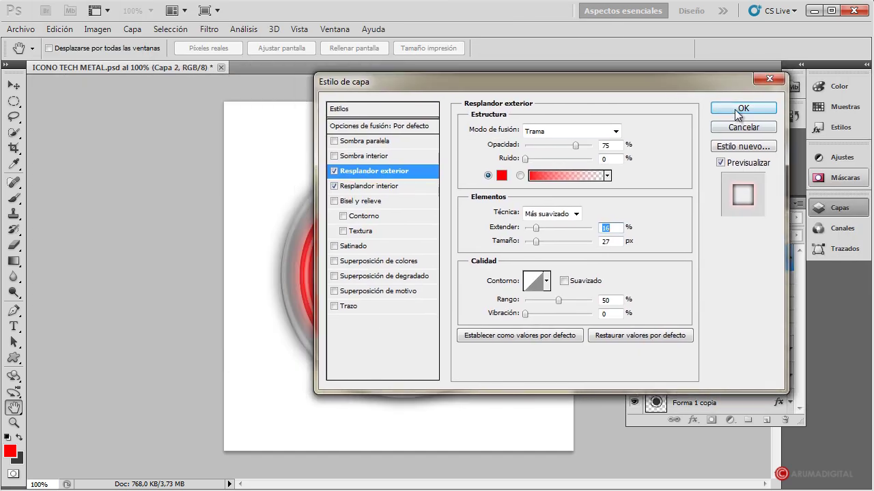
pyautogui.click(736, 111)
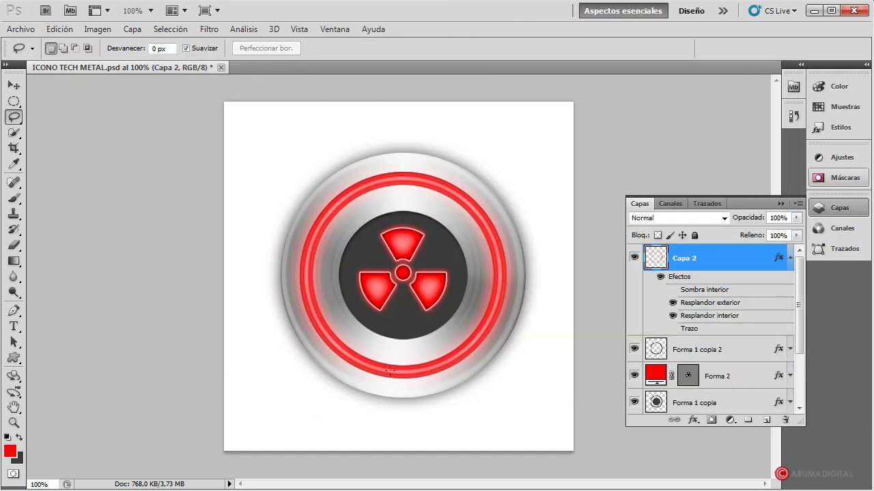
# Step: Set the Forma 1 copia centre disc layer opacity to 69%
pyautogui.moveTo(795, 326); pyautogui.dragTo(808, 361)
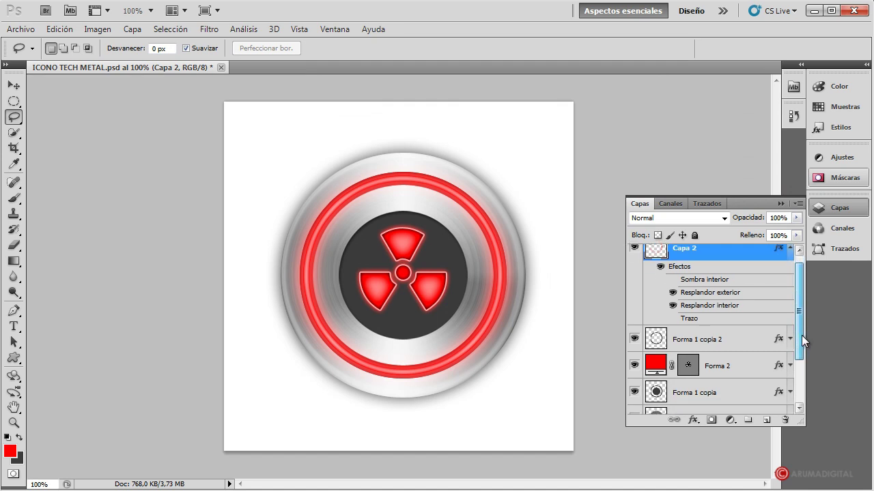
pyautogui.click(690, 347)
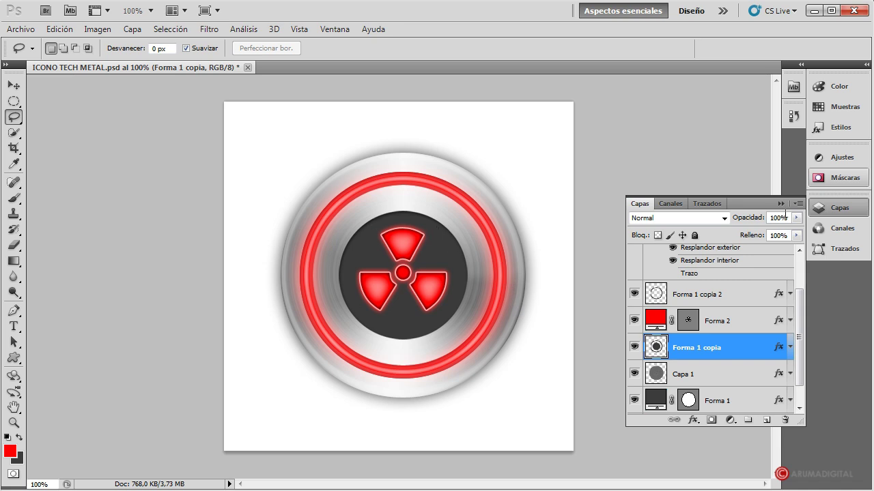
pyautogui.click(796, 217)
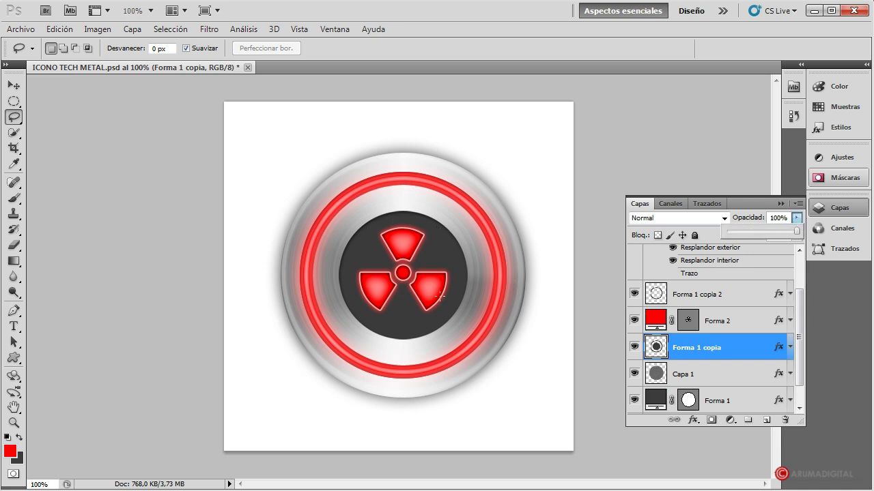
pyautogui.moveTo(792, 233); pyautogui.dragTo(773, 231)
pyautogui.moveTo(772, 230); pyautogui.dragTo(782, 236)
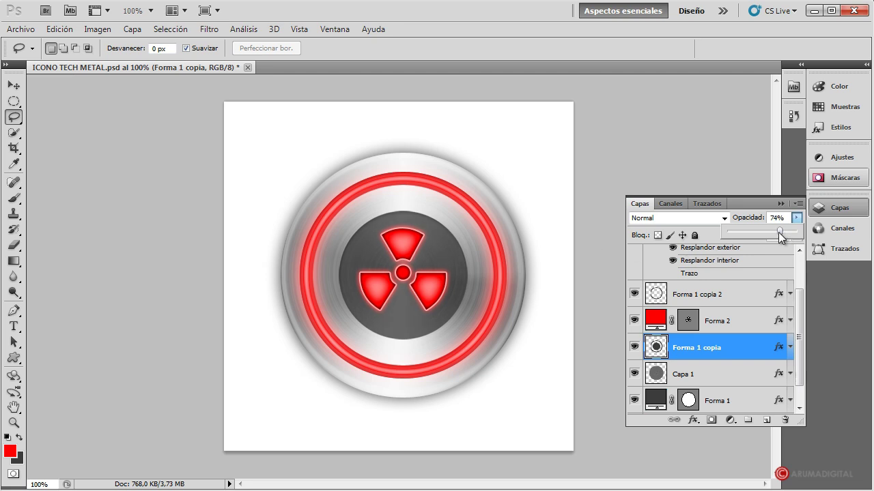
pyautogui.moveTo(782, 233); pyautogui.dragTo(774, 233)
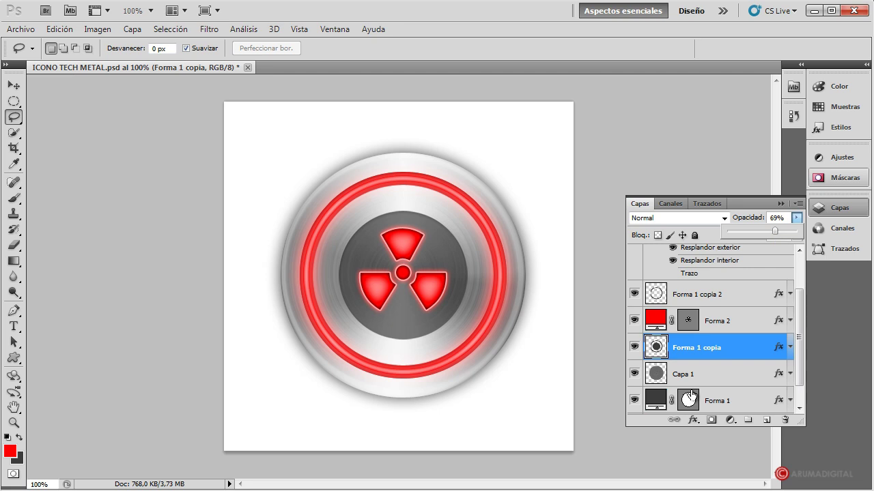
# Step: Hide and reshow Forma 1 copia 2 to compare the centre disc
pyautogui.moveTo(802, 328); pyautogui.dragTo(802, 291)
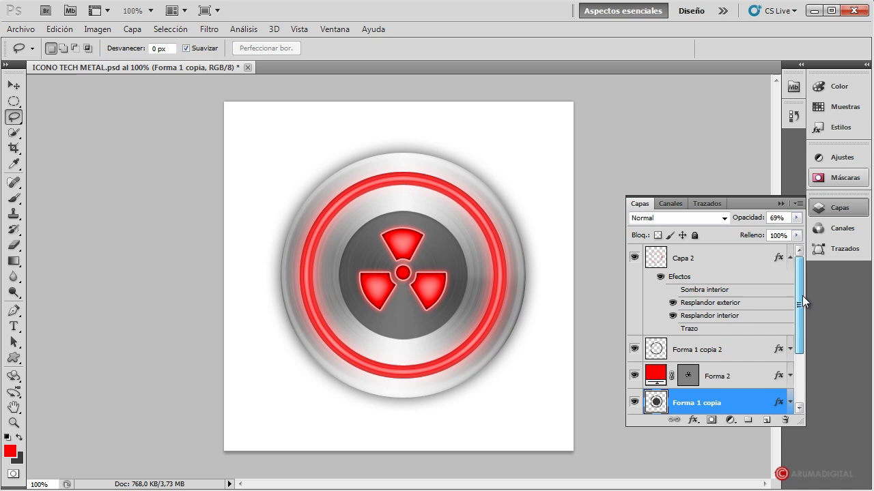
pyautogui.click(753, 354)
pyautogui.click(634, 349)
pyautogui.click(634, 349)
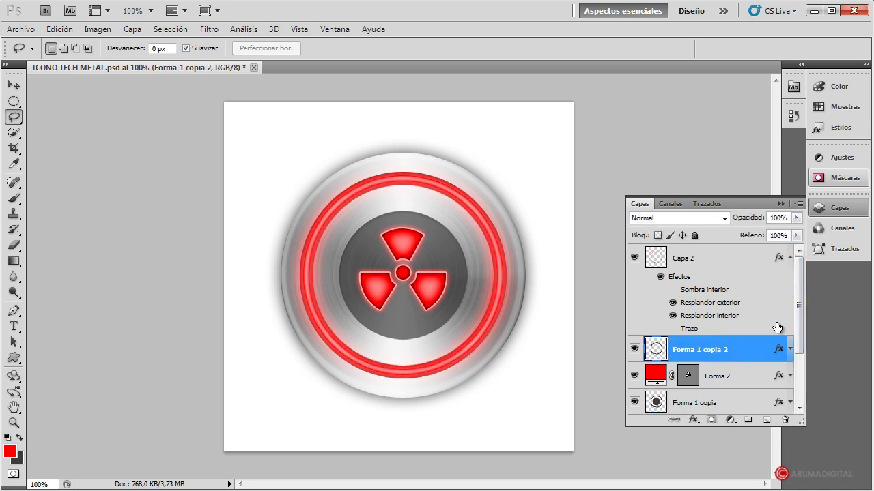
pyautogui.moveTo(796, 309); pyautogui.dragTo(798, 341)
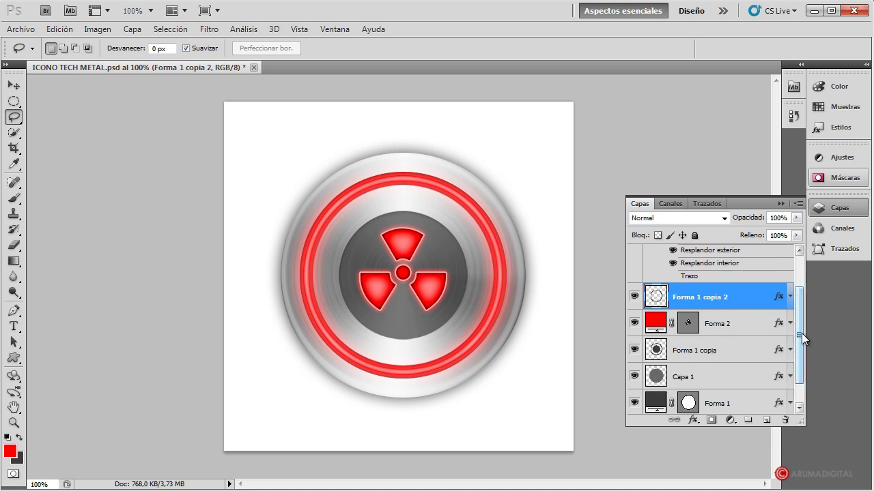
# Step: Reduce Forma 1 copia's inner shadow distance to 4 and its size to 2 px
pyautogui.moveTo(802, 333); pyautogui.dragTo(742, 344)
pyautogui.doubleClick(742, 343)
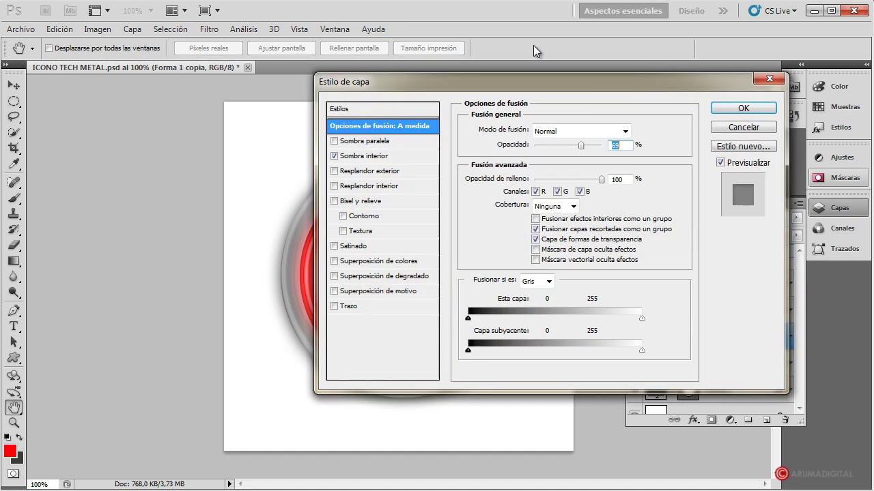
pyautogui.moveTo(479, 81); pyautogui.dragTo(641, 98)
pyautogui.click(543, 173)
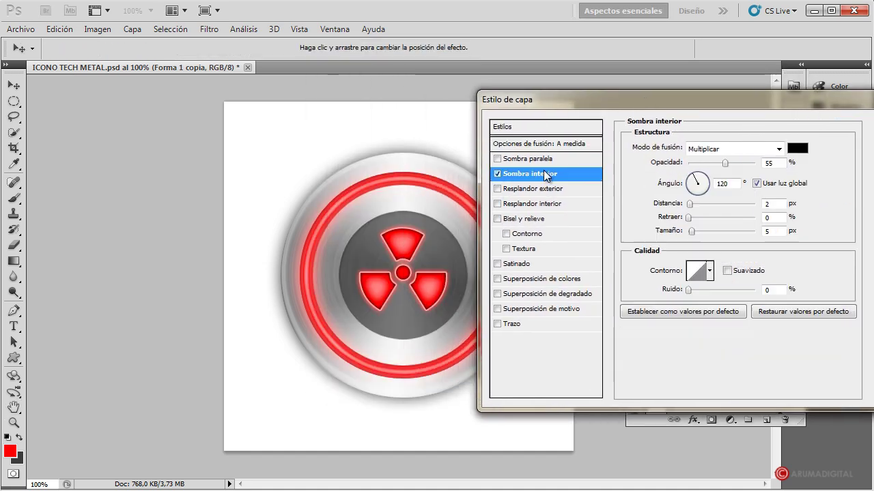
pyautogui.click(692, 204)
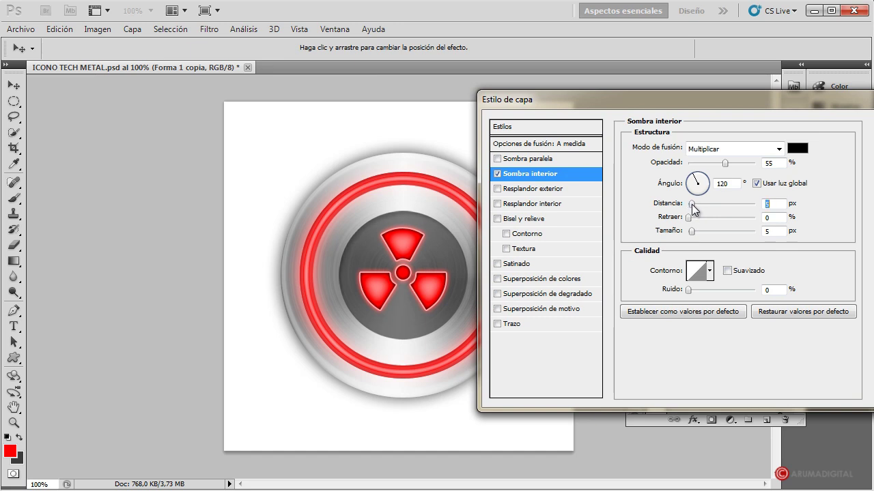
pyautogui.moveTo(693, 232); pyautogui.dragTo(689, 234)
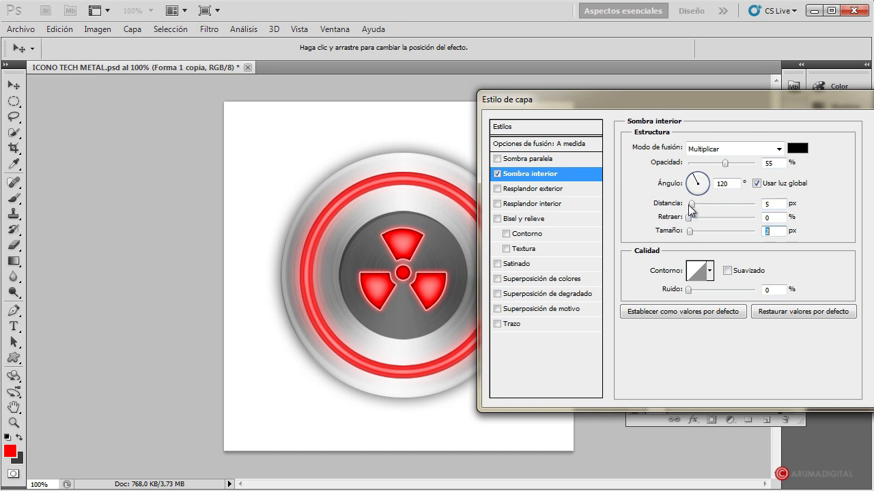
pyautogui.moveTo(691, 203); pyautogui.dragTo(690, 203)
pyautogui.moveTo(802, 102); pyautogui.dragTo(633, 98)
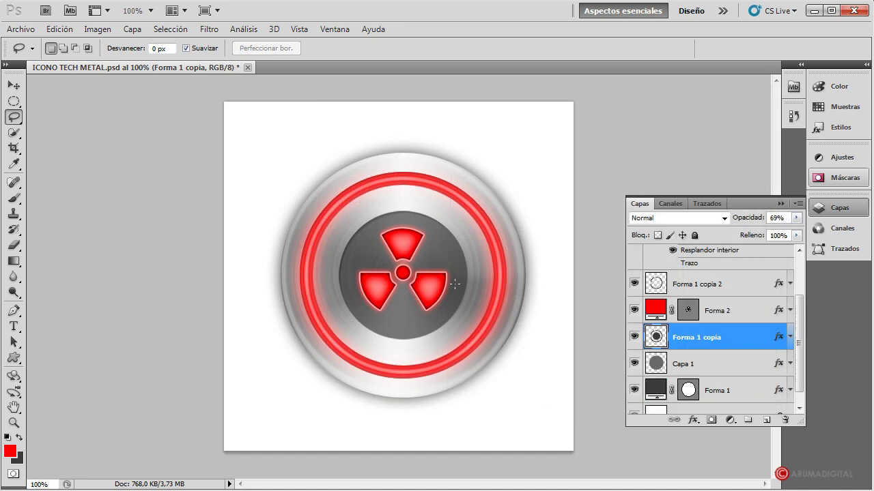
# Step: Add a drop shadow to Capa 1 with increased distance and lowered opacity
pyautogui.scroll(-1, 806, 327)
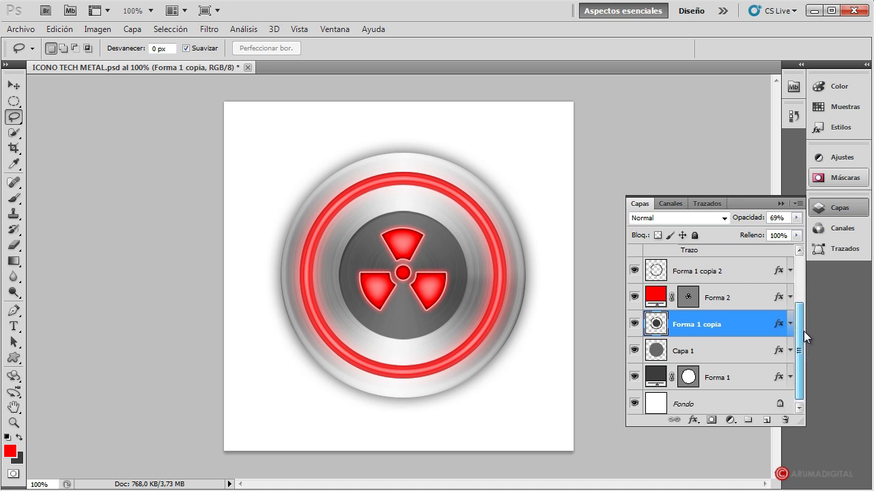
pyautogui.doubleClick(723, 348)
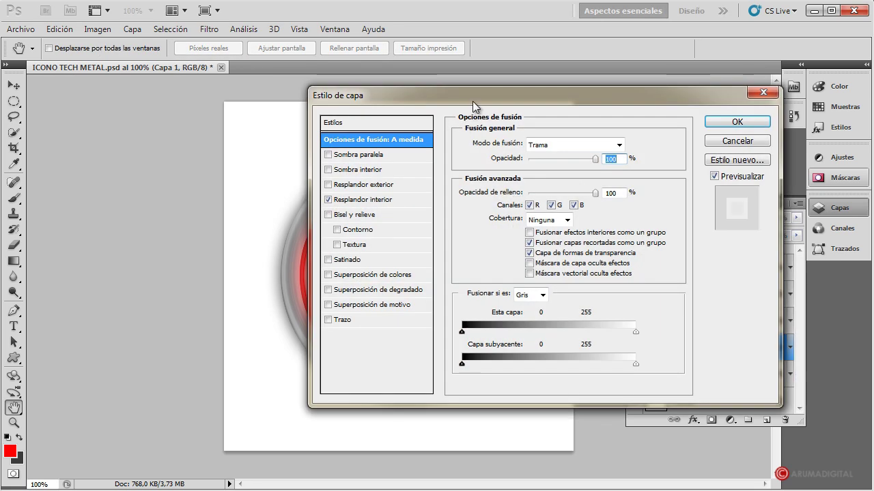
pyautogui.moveTo(476, 106); pyautogui.dragTo(700, 109)
pyautogui.click(580, 158)
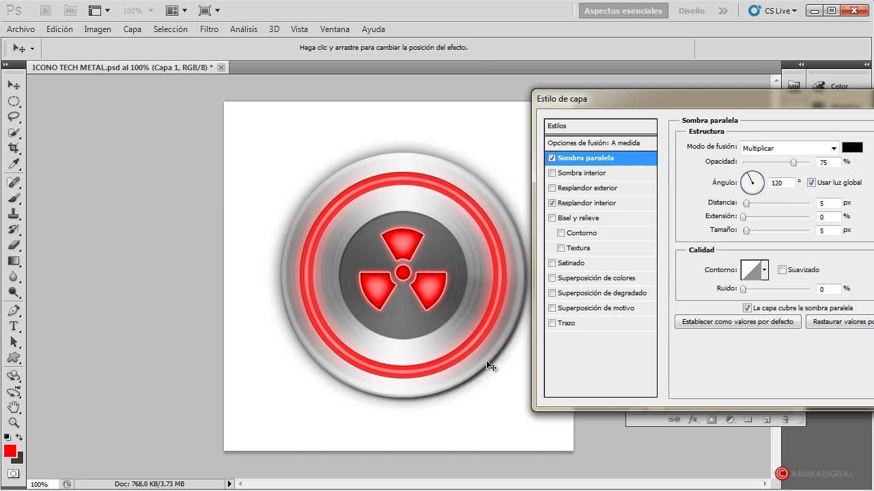
pyautogui.moveTo(620, 94); pyautogui.dragTo(687, 93)
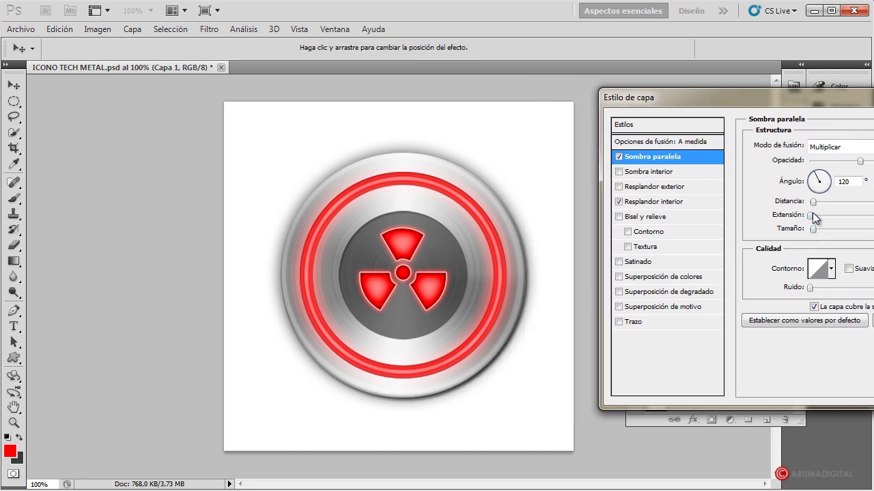
pyautogui.moveTo(813, 203)
pyautogui.mouseDown()
pyautogui.moveTo(822, 205)
pyautogui.moveTo(814, 230)
pyautogui.mouseUp()
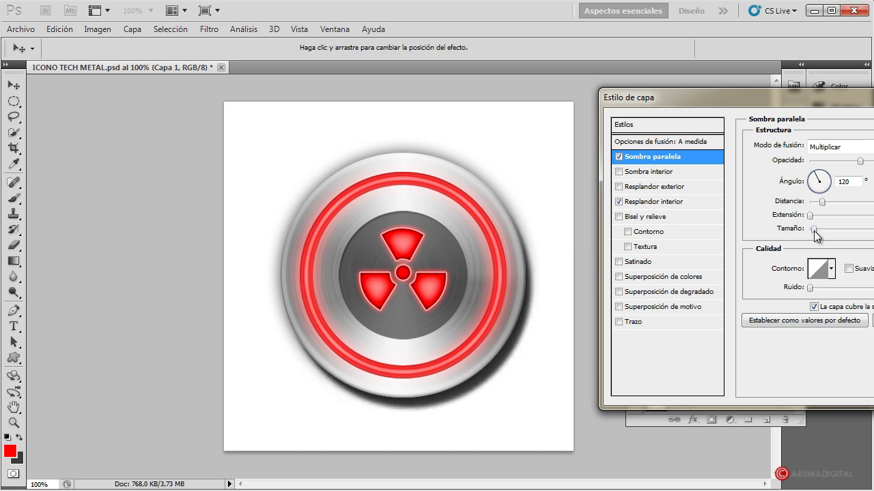
pyautogui.moveTo(855, 165); pyautogui.dragTo(834, 166)
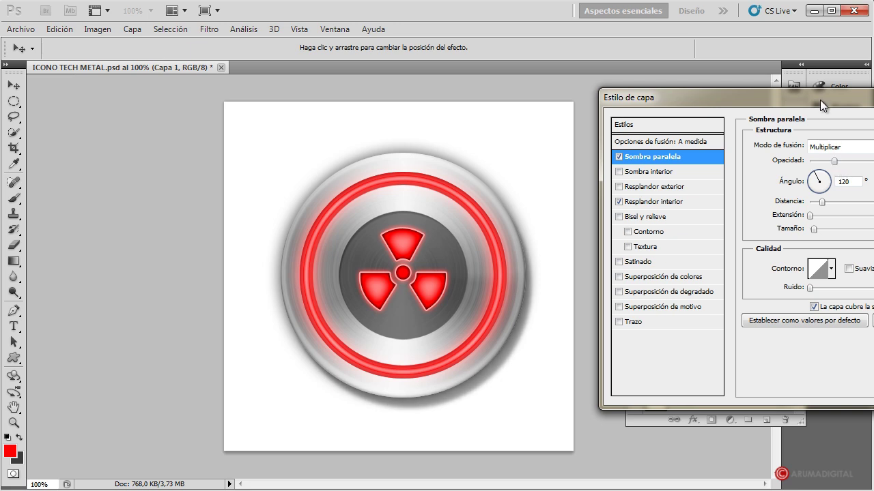
pyautogui.moveTo(820, 98); pyautogui.dragTo(722, 83)
pyautogui.moveTo(826, 87); pyautogui.dragTo(770, 84)
pyautogui.click(858, 108)
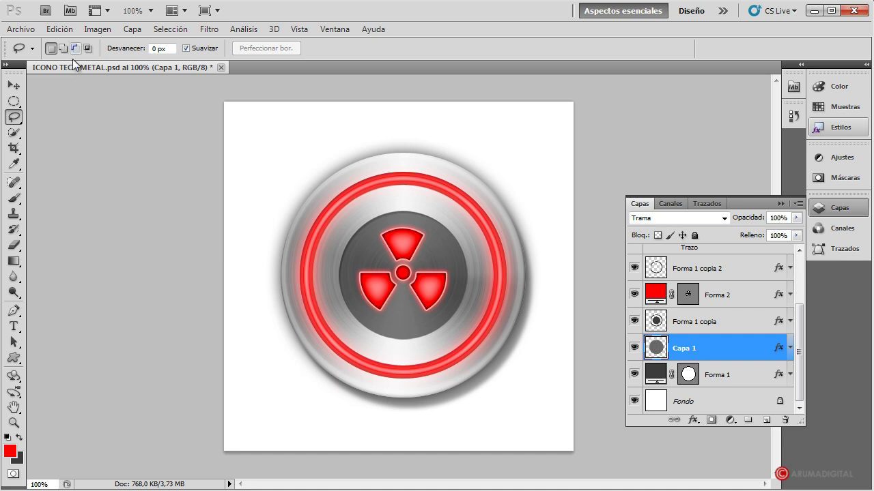
# Step: Zoom the document to 50%, then to 25% magnification
pyautogui.click(38, 484)
pyautogui.write('50')
pyautogui.press('Return')
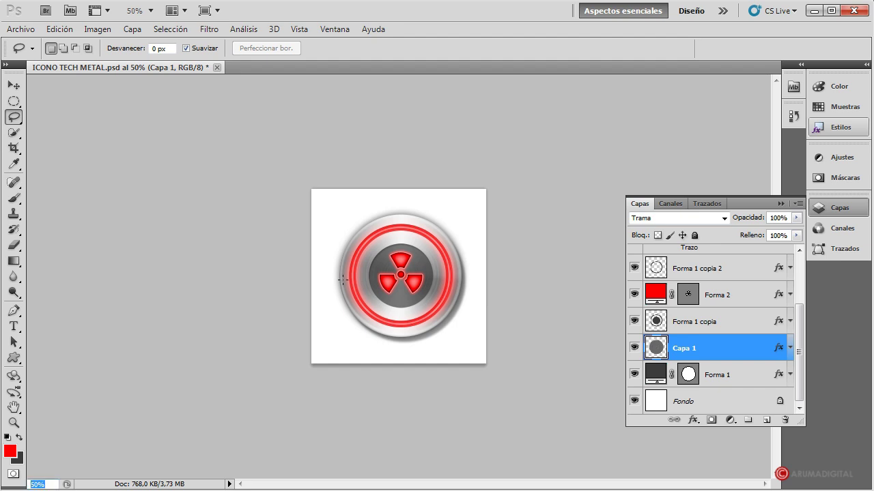
pyautogui.write('25')
pyautogui.press('Return')
# Step: Select Forma 1 copia and zoom back to 50%, then to 75%
pyautogui.click(741, 328)
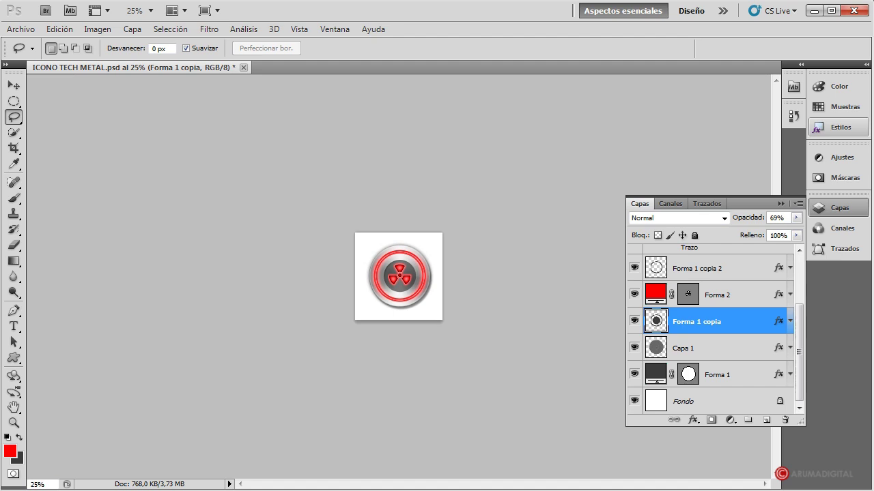
pyautogui.write('50')
pyautogui.press('Return')
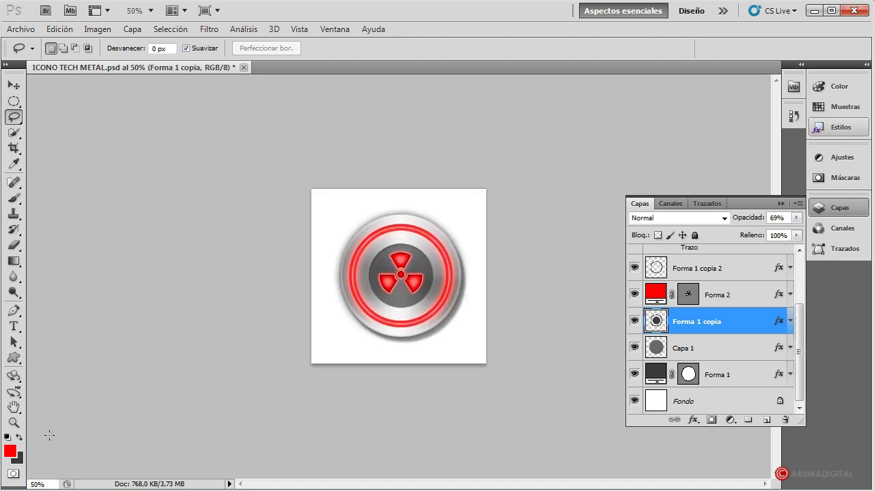
pyautogui.click(38, 485)
pyautogui.write('75')
pyautogui.press('Return')
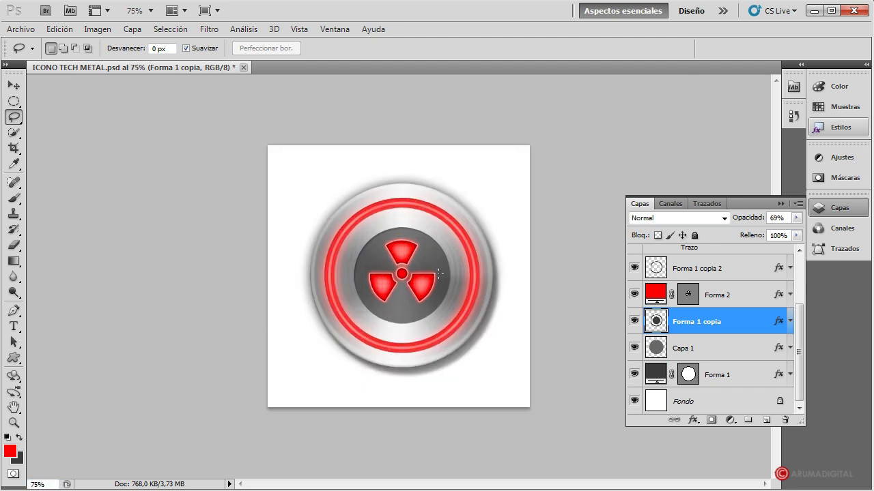